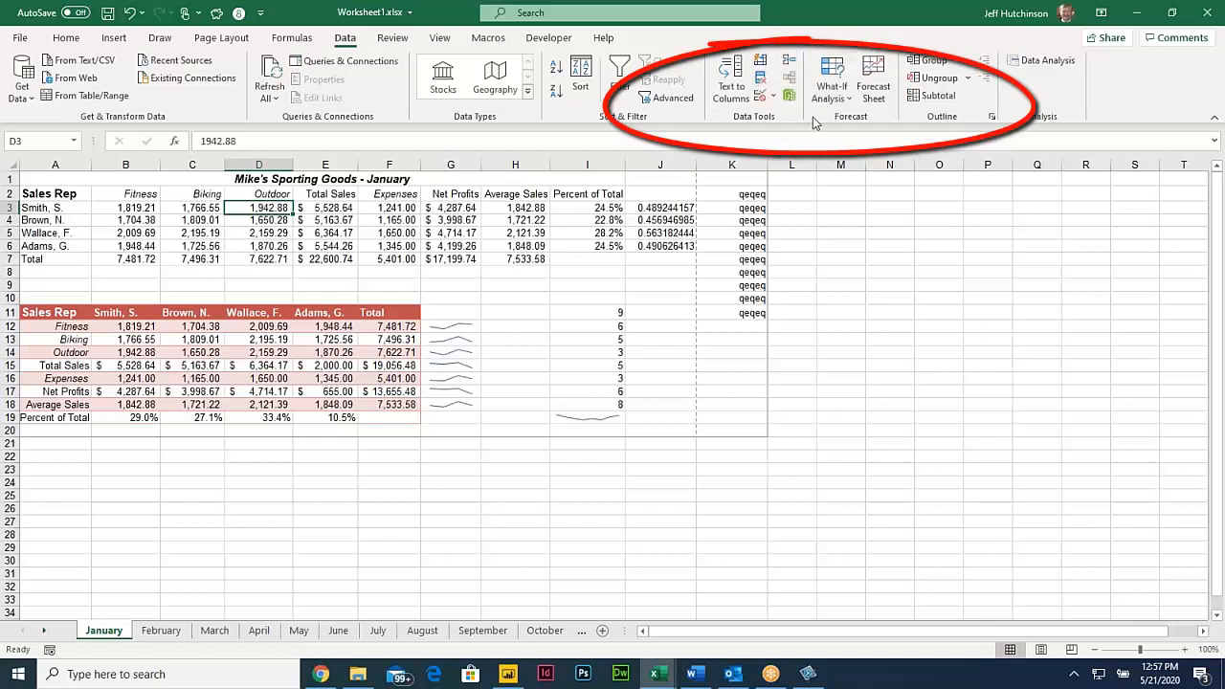
left_click(847, 99)
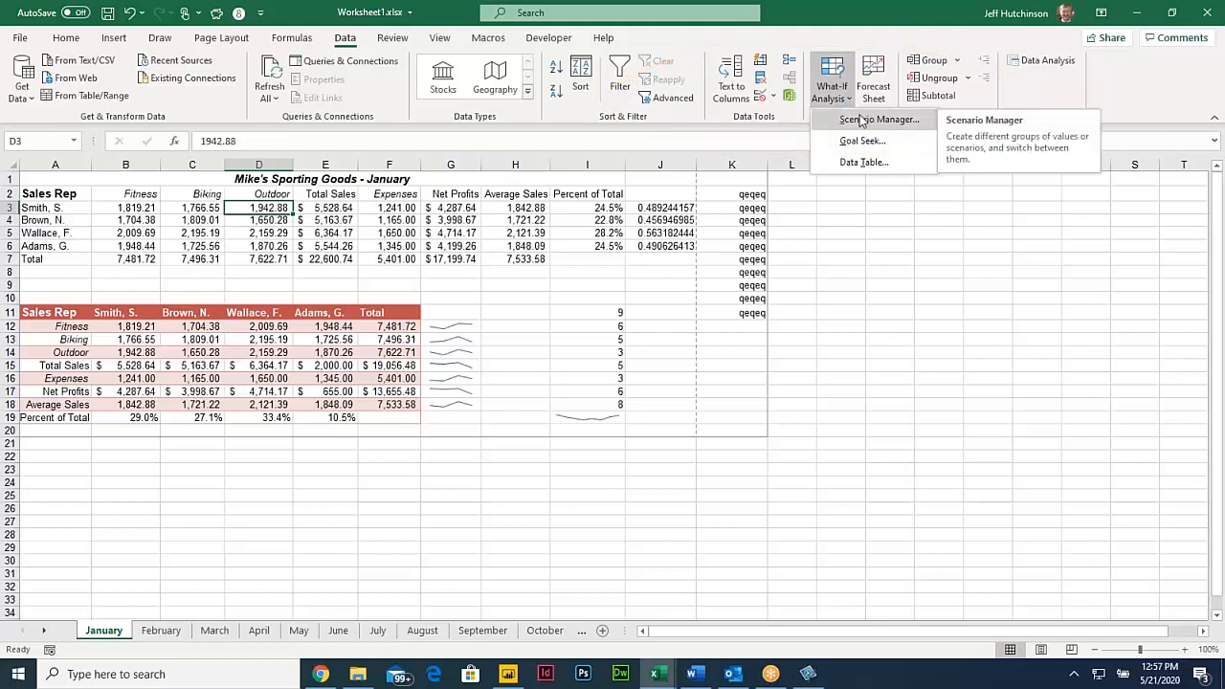
left_click(864, 43)
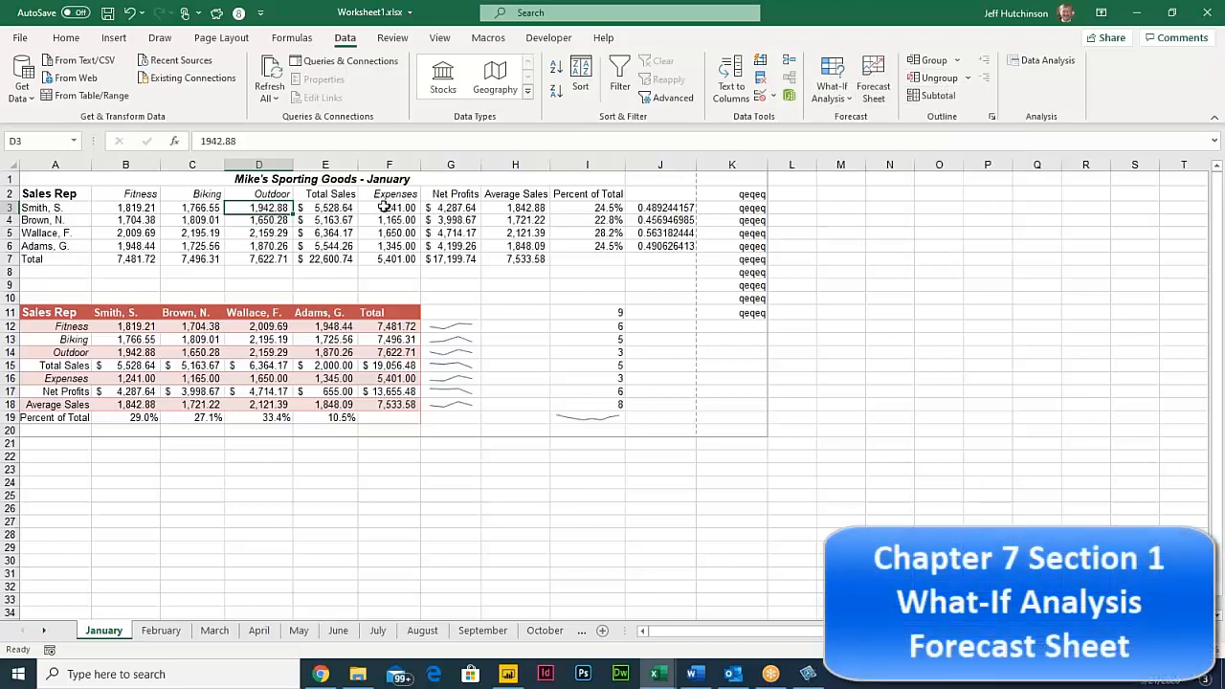
left_click(299, 196)
left_click(255, 193)
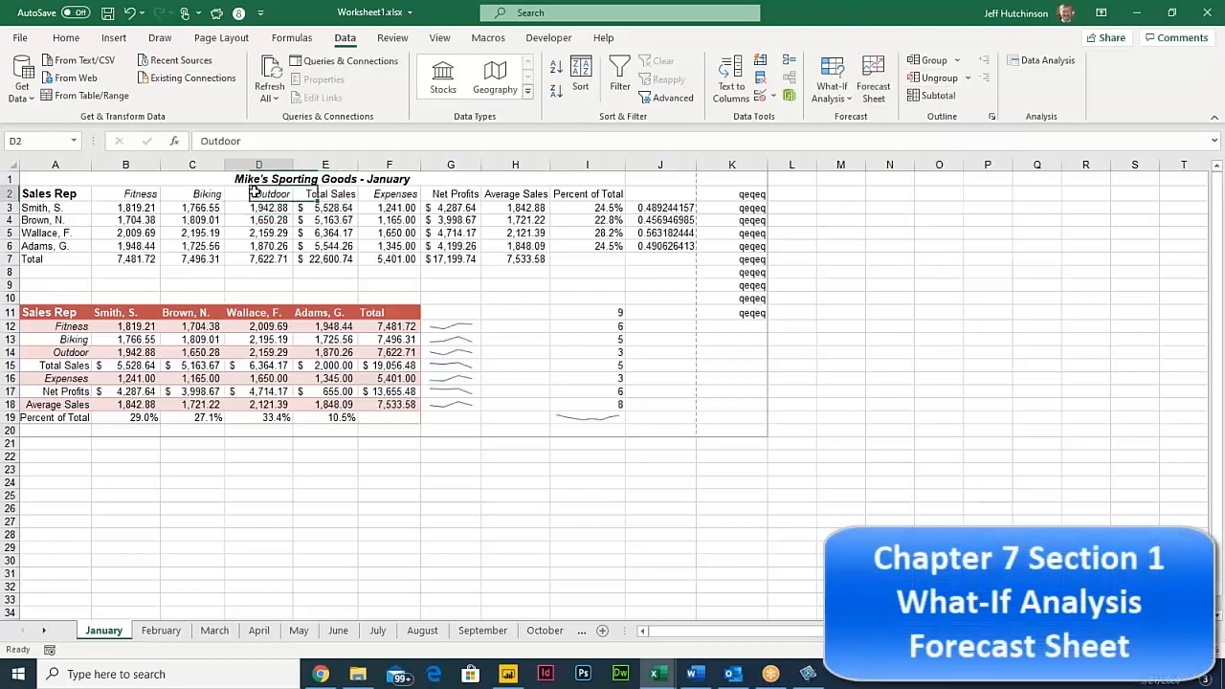
Open the workbook Forecast.xlsx from the Excel365-3 folder
left_click(20, 38)
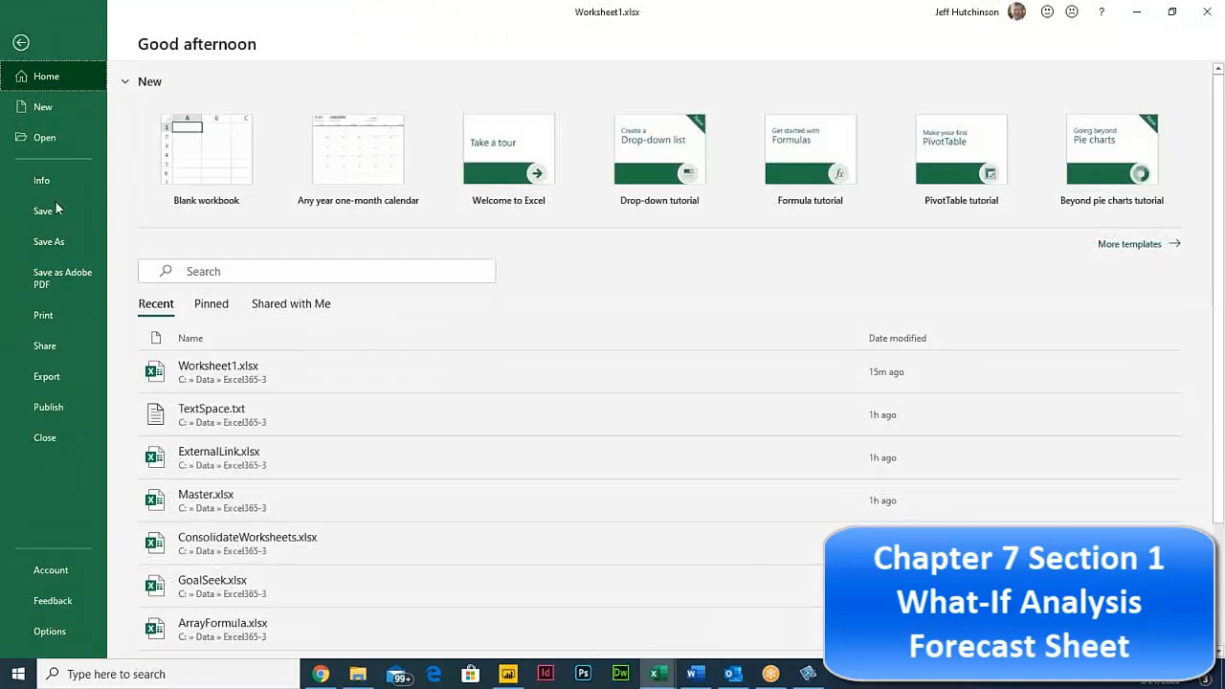
left_click(43, 138)
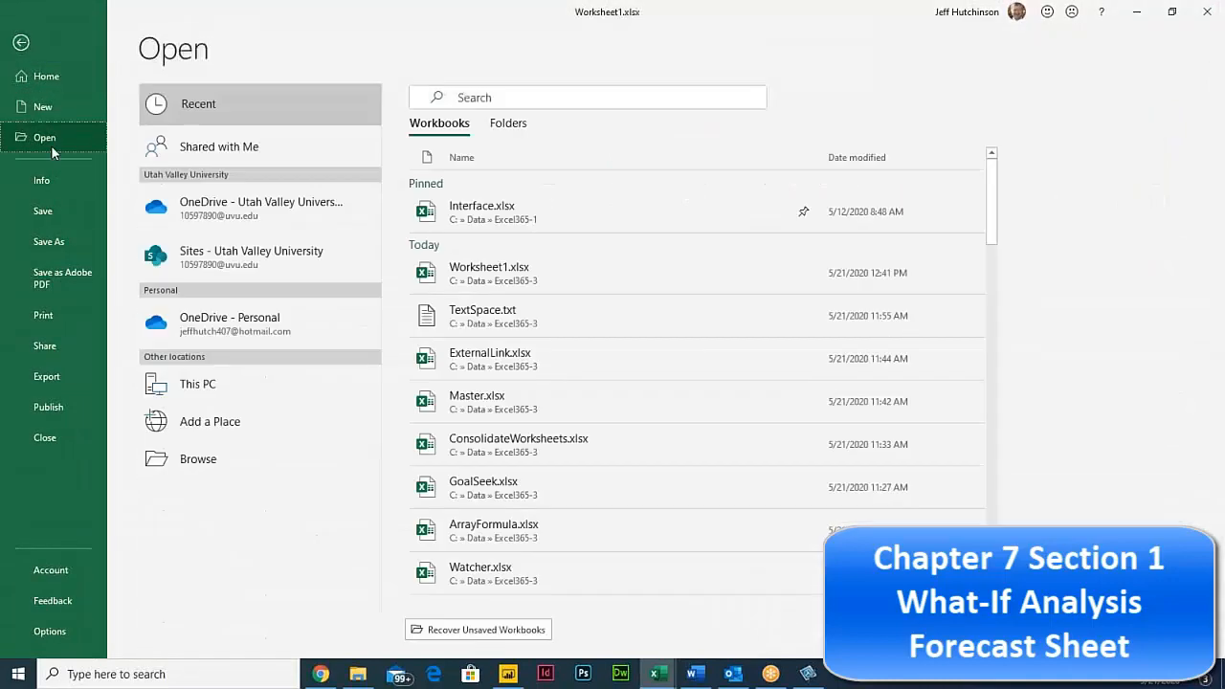
left_click(254, 458)
left_click(206, 237)
scroll(208, 259, "down", 5)
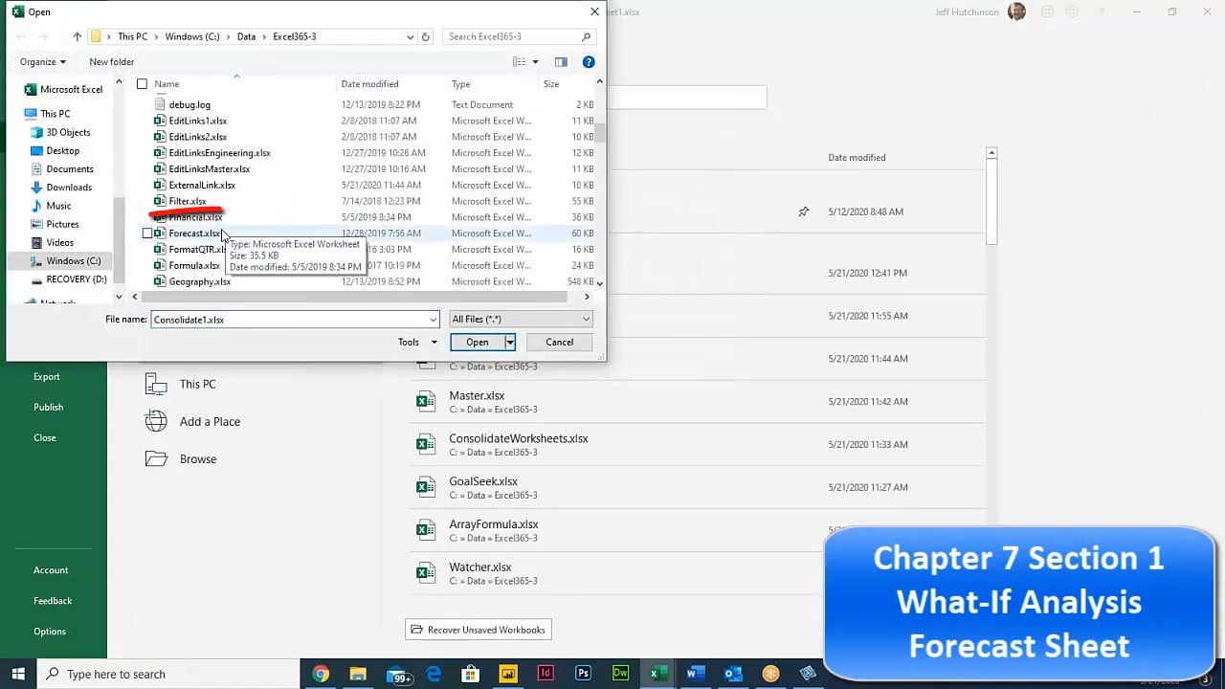
left_click(194, 234)
left_click(477, 341)
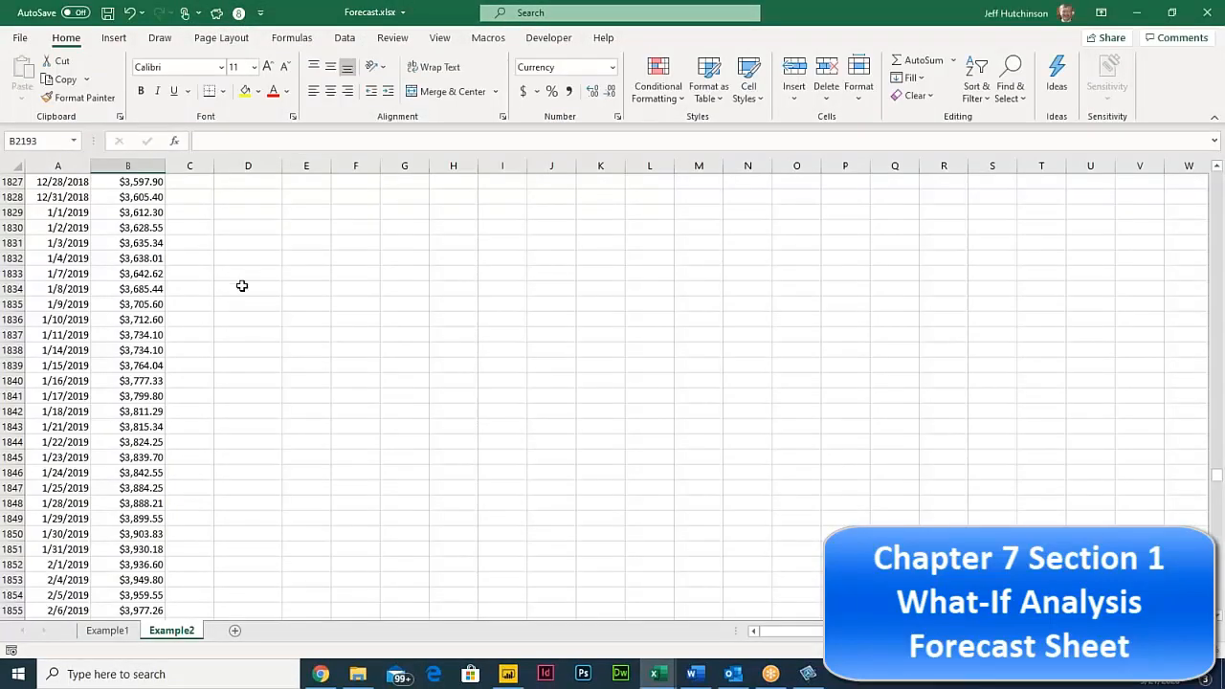
Switch to the Example1 sheet and go to the start of its Date and Sales data
scroll(250, 285, "down", 20)
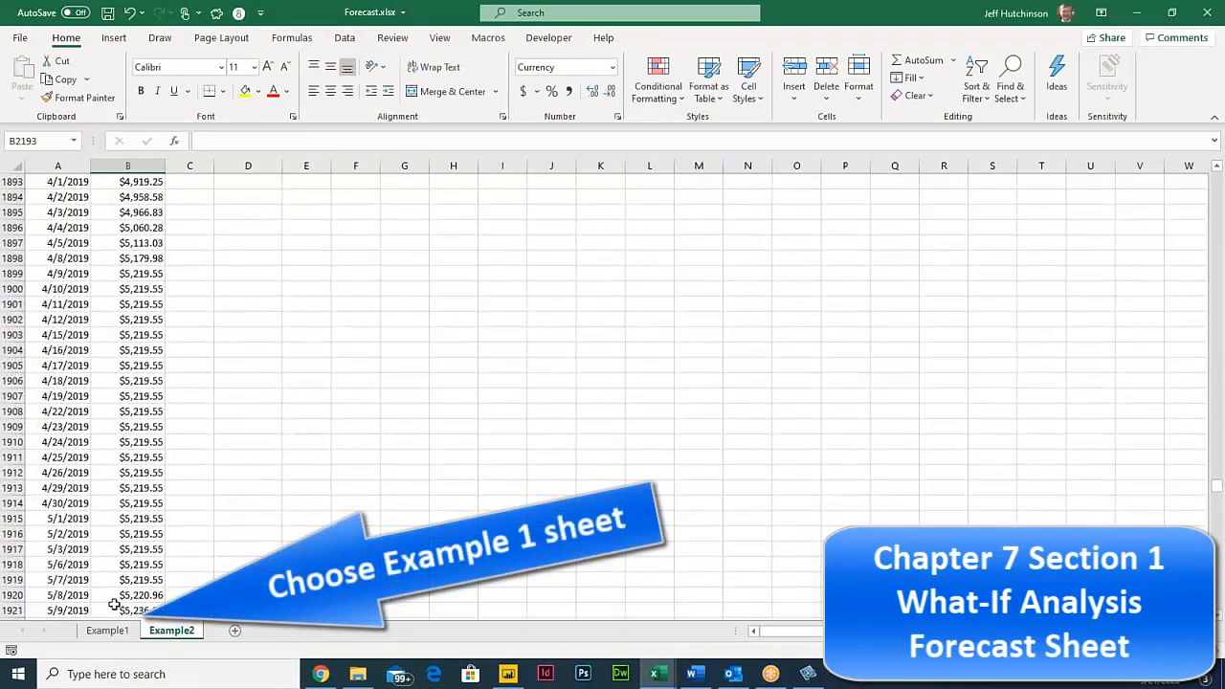
left_click(107, 631)
scroll(204, 418, "up", 10)
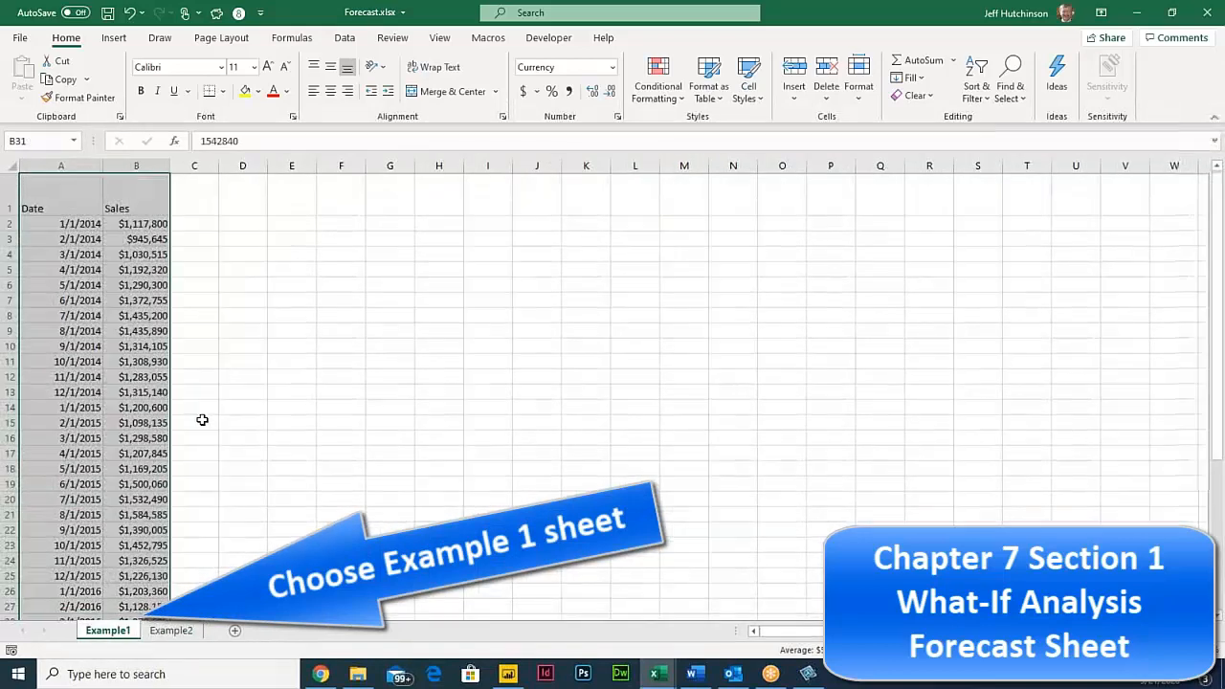
Examine the historical dates and sales and the rows without sales in B35:B44 on the Example1 sheet
left_click_drag(79, 227, 127, 591)
scroll(129, 592, "down", 5)
left_click_drag(142, 471, 134, 606)
scroll(134, 604, "down", 2)
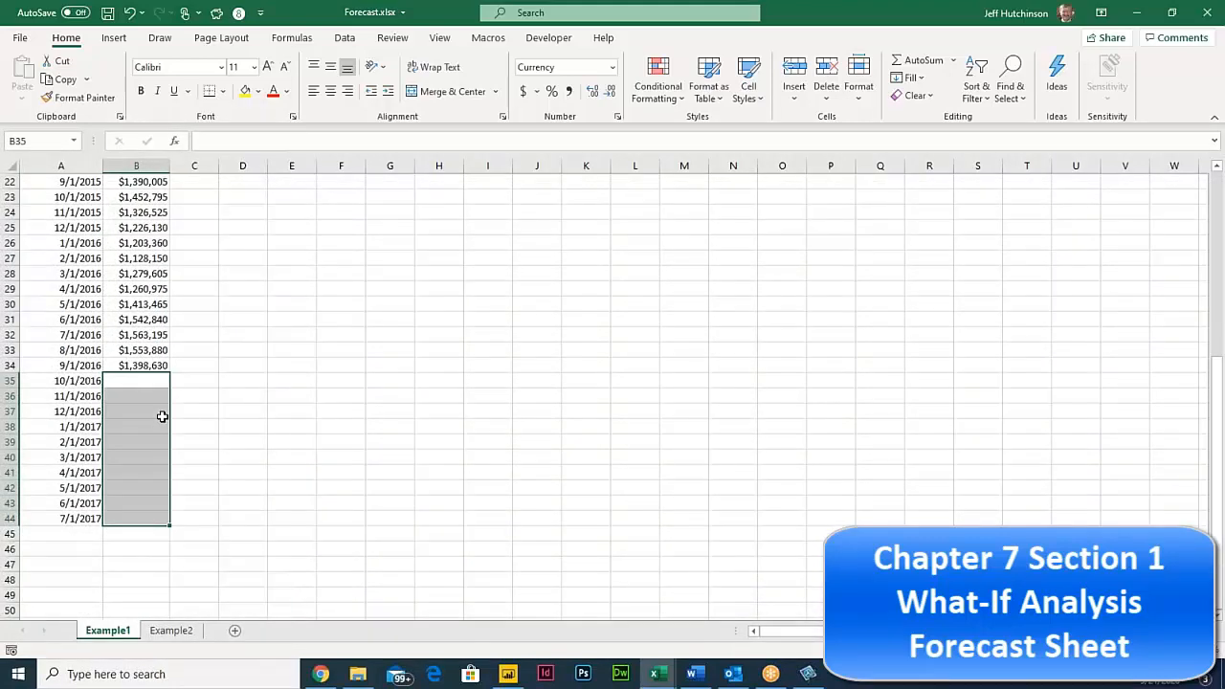
scroll(161, 416, "up", 4)
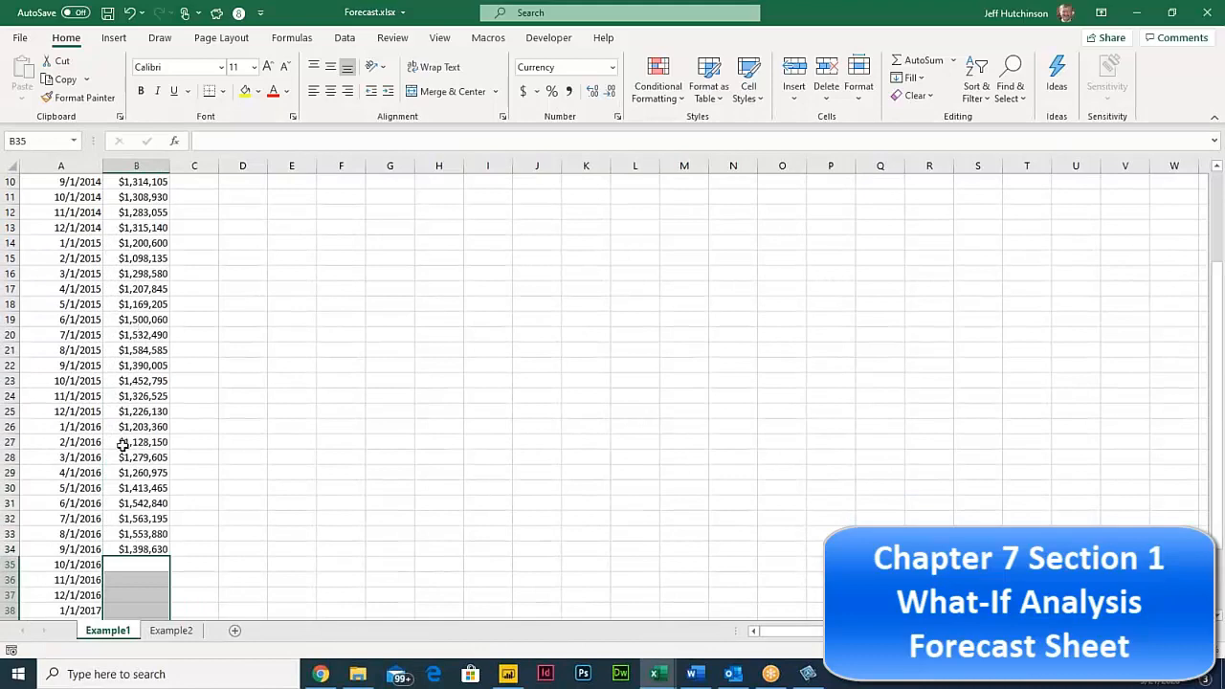
scroll(117, 430, "up", 3)
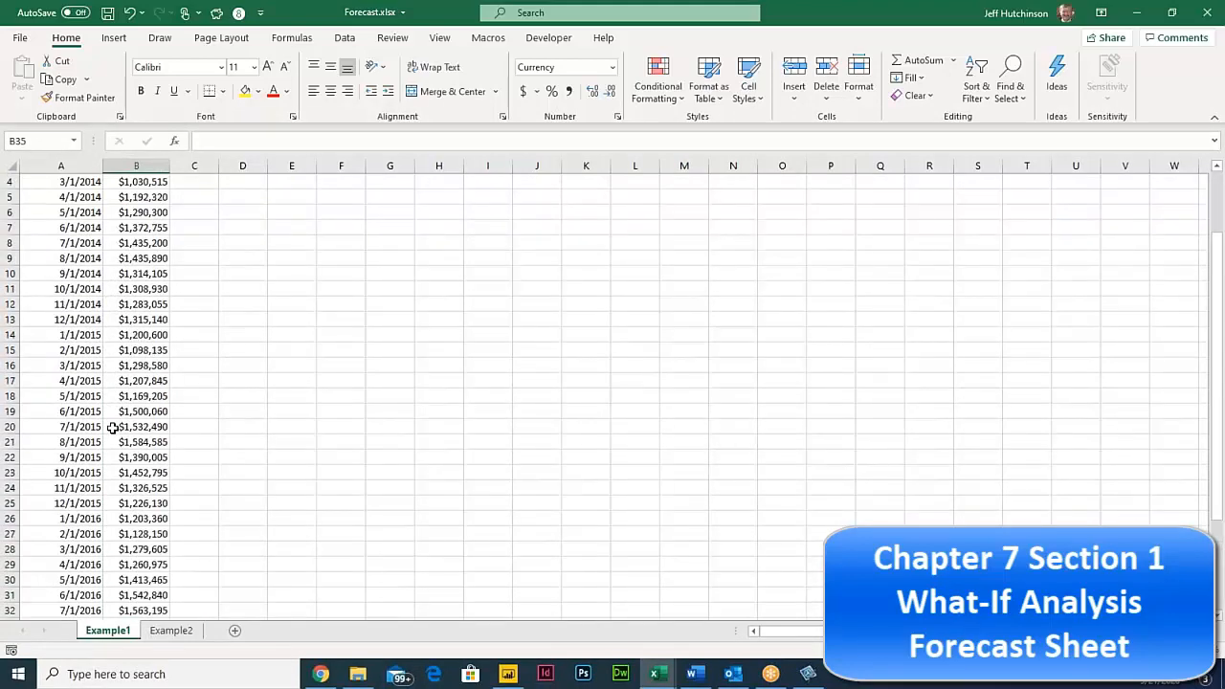
Create a forecast worksheet from the Date and Sales data in A1:B44
left_click_drag(38, 208, 130, 564)
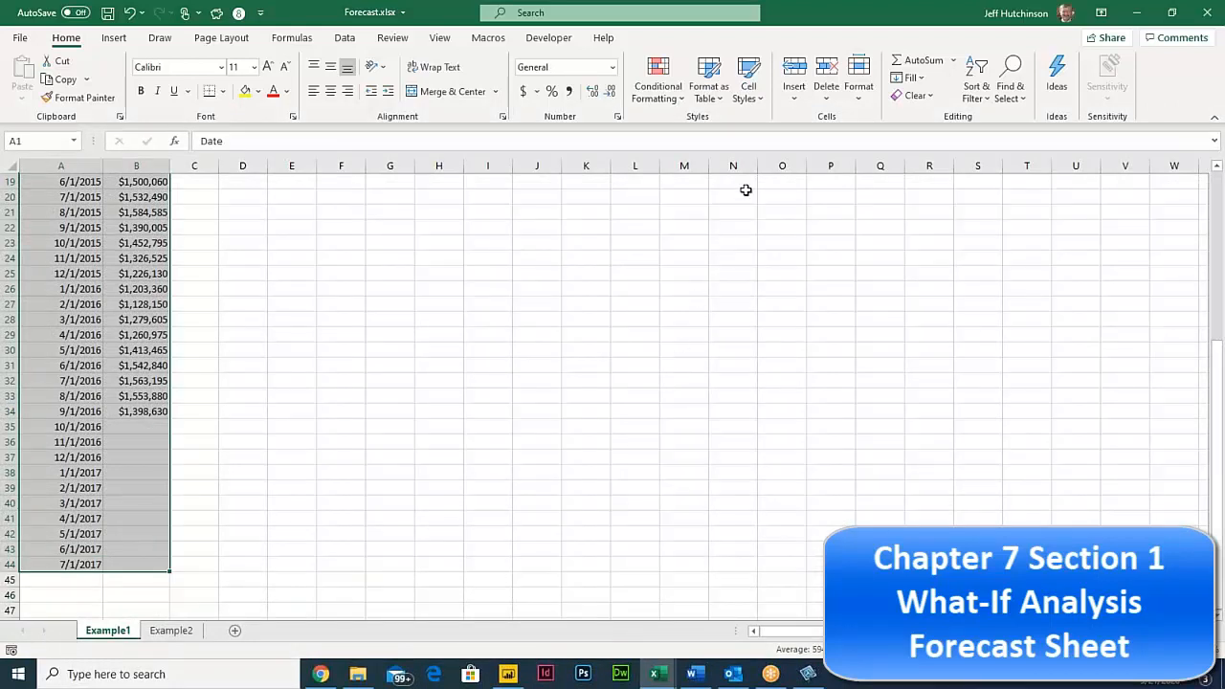
left_click(342, 40)
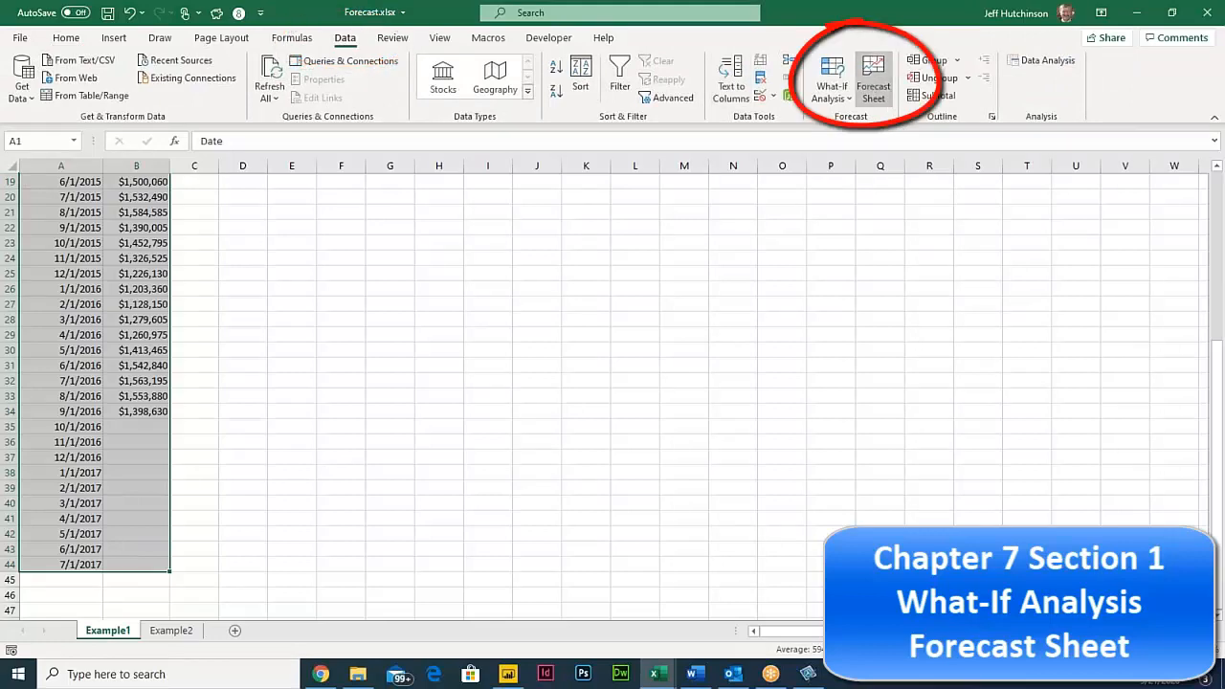
left_click(873, 81)
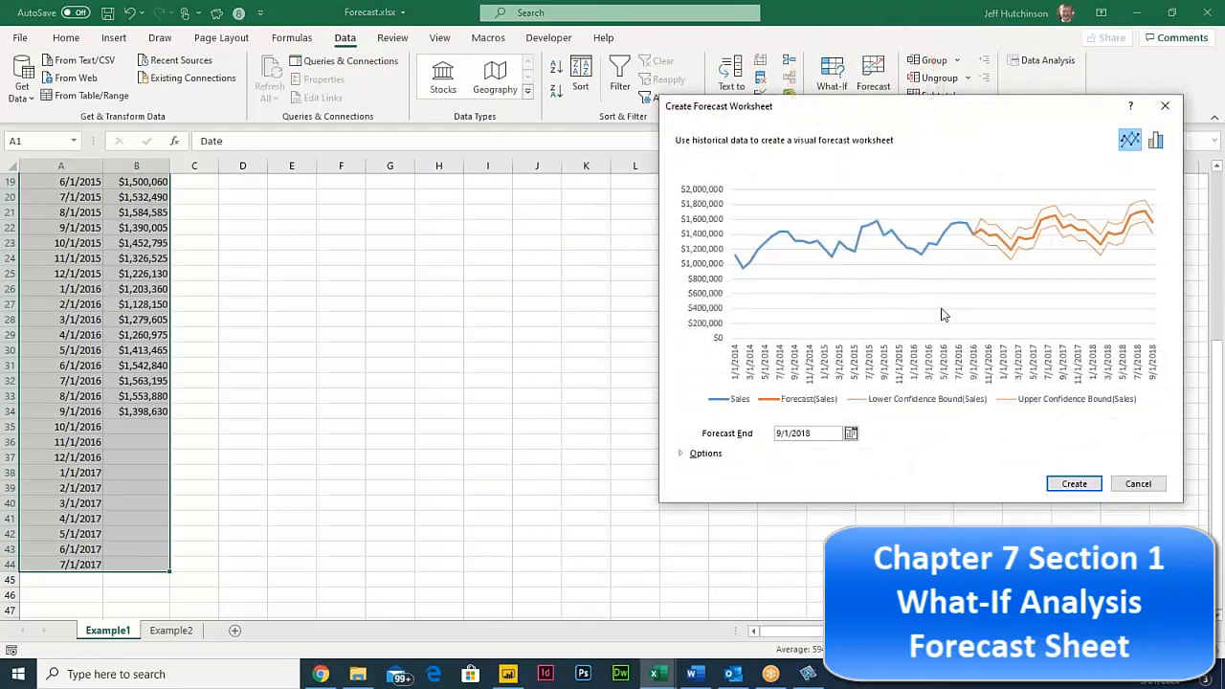
left_click(1077, 484)
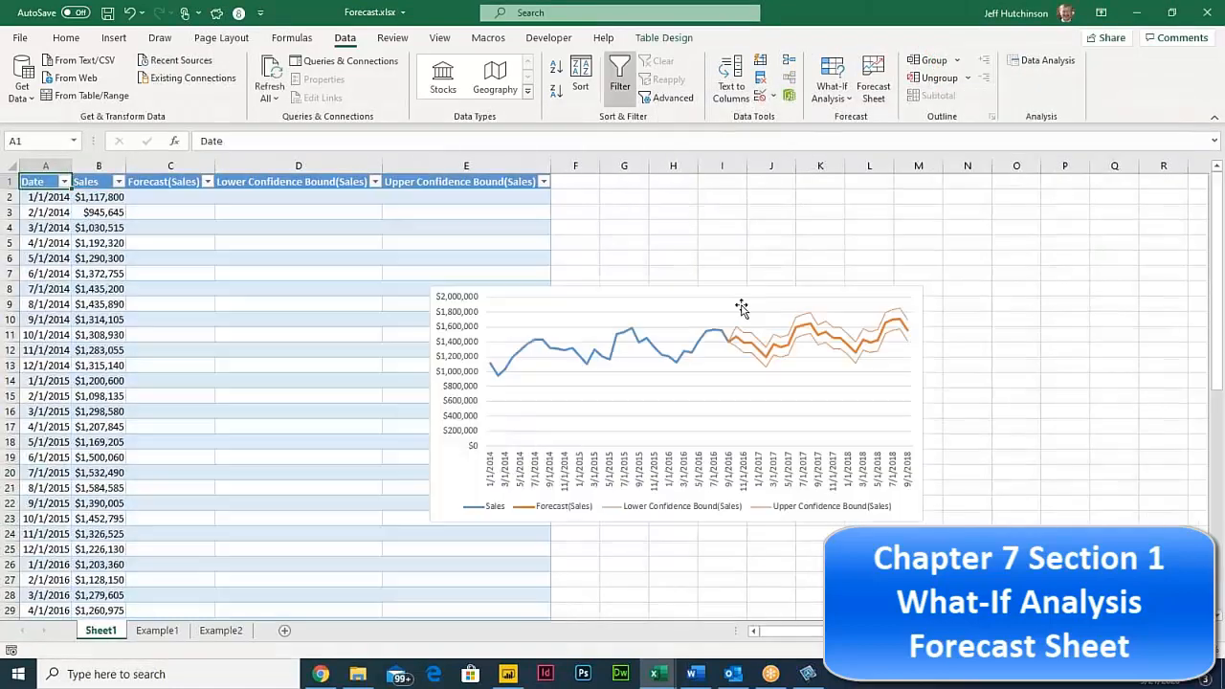
Delete the forecast line chart from the new forecast worksheet, keeping only the forecast table
left_click_drag(727, 294, 724, 221)
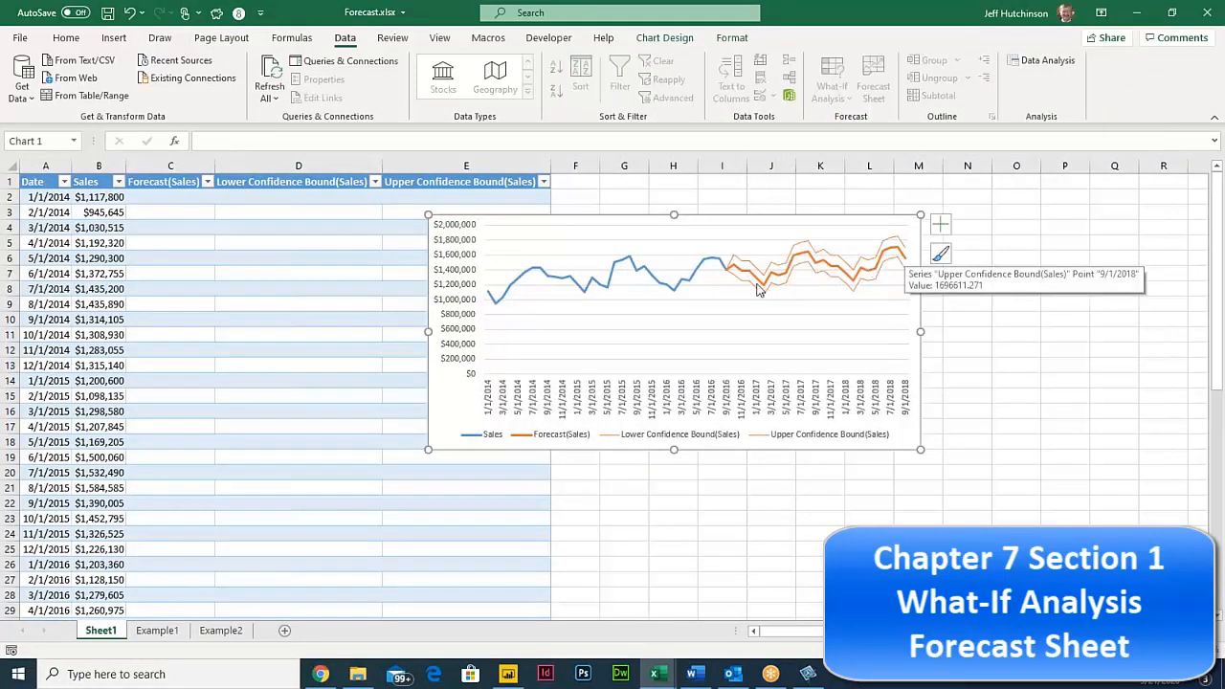
left_click(728, 228)
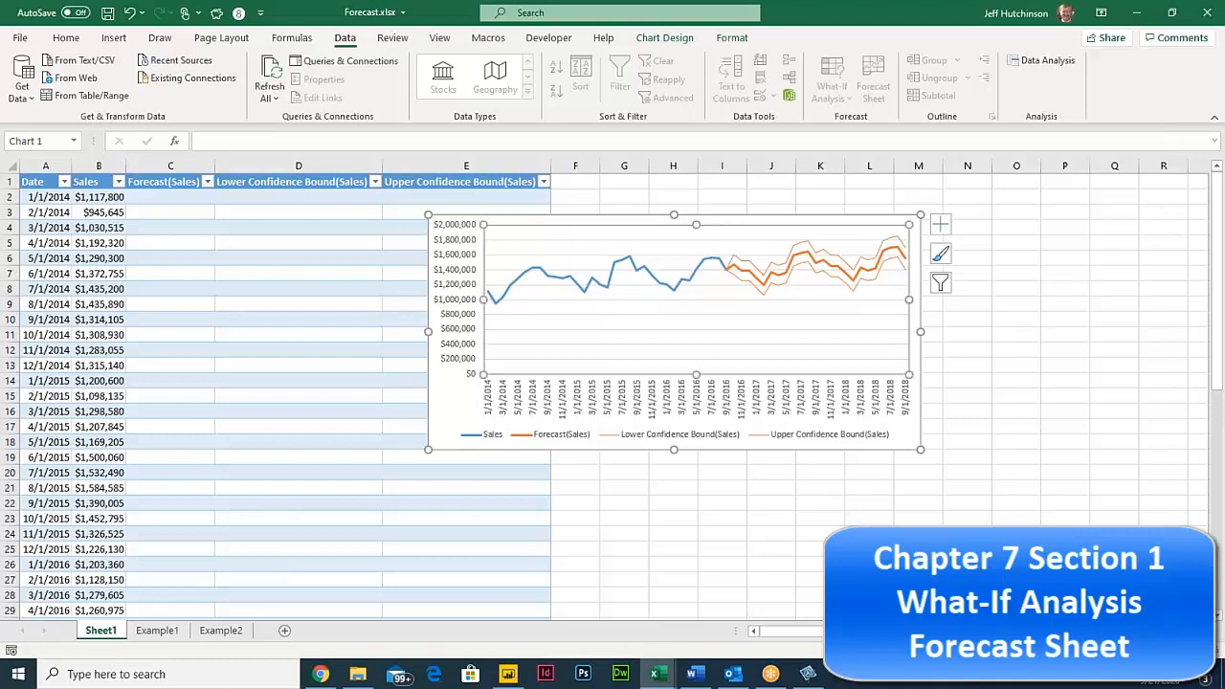
left_click(719, 222)
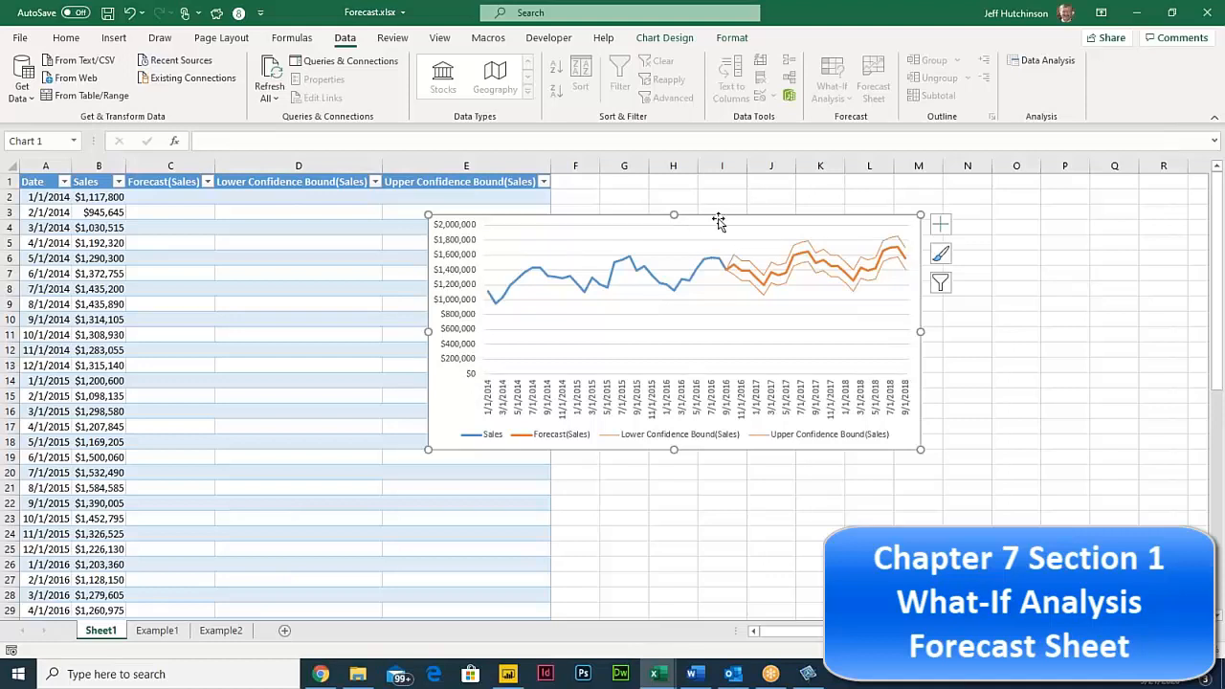
key("Delete")
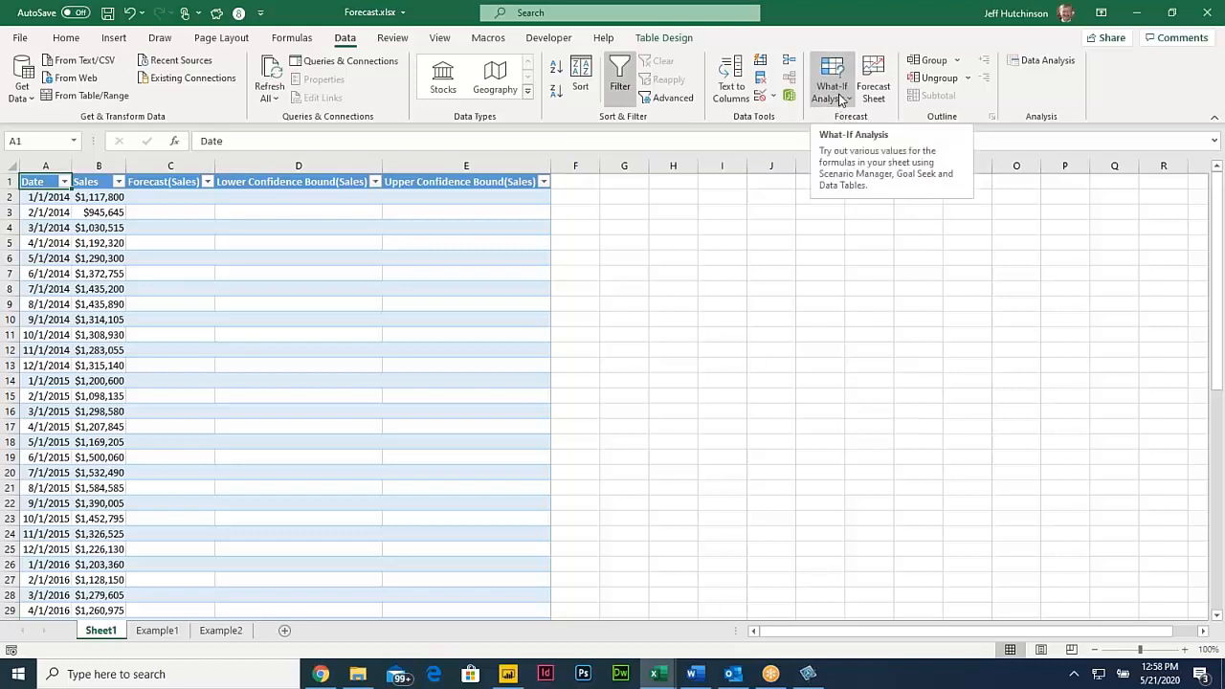
left_click(647, 213)
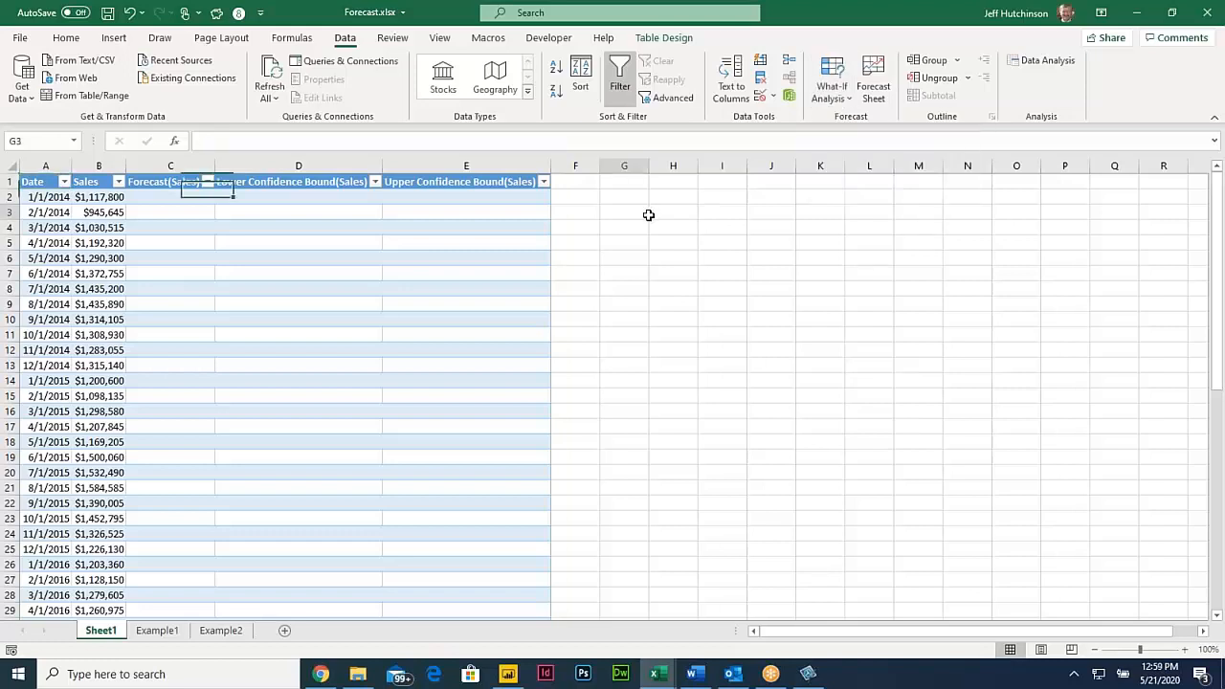
left_click(572, 182)
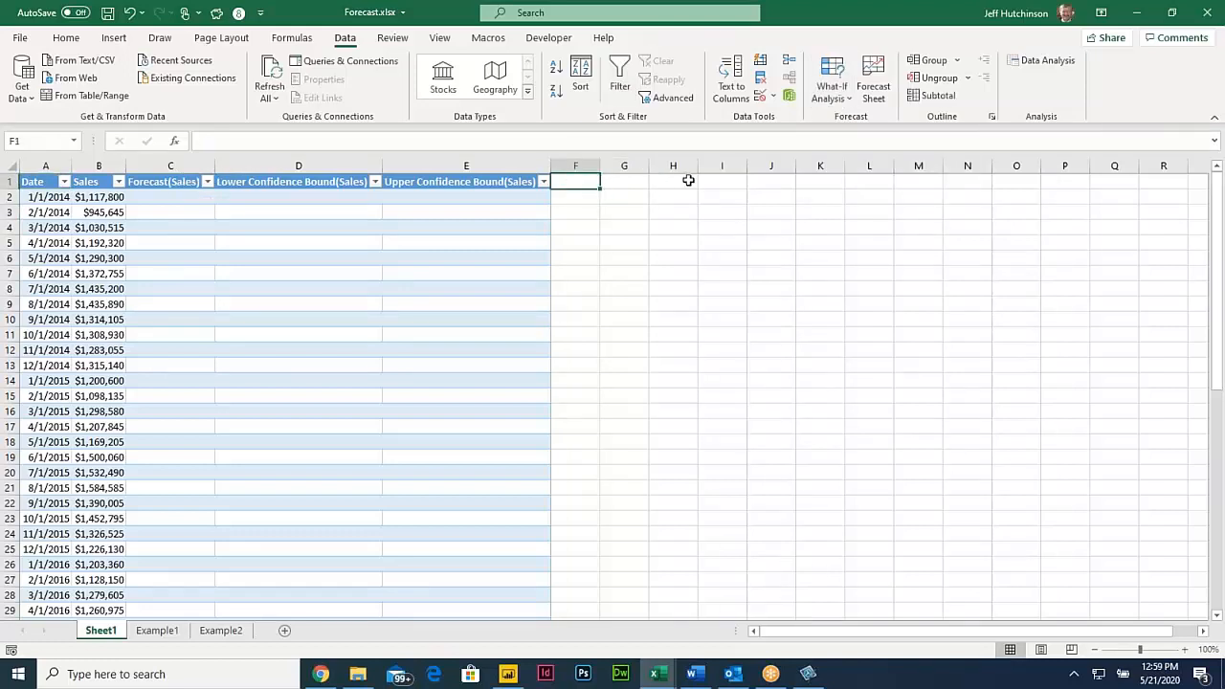
Open the workbook Scenario.xlsx from the Excel365-3 folder
left_click(21, 38)
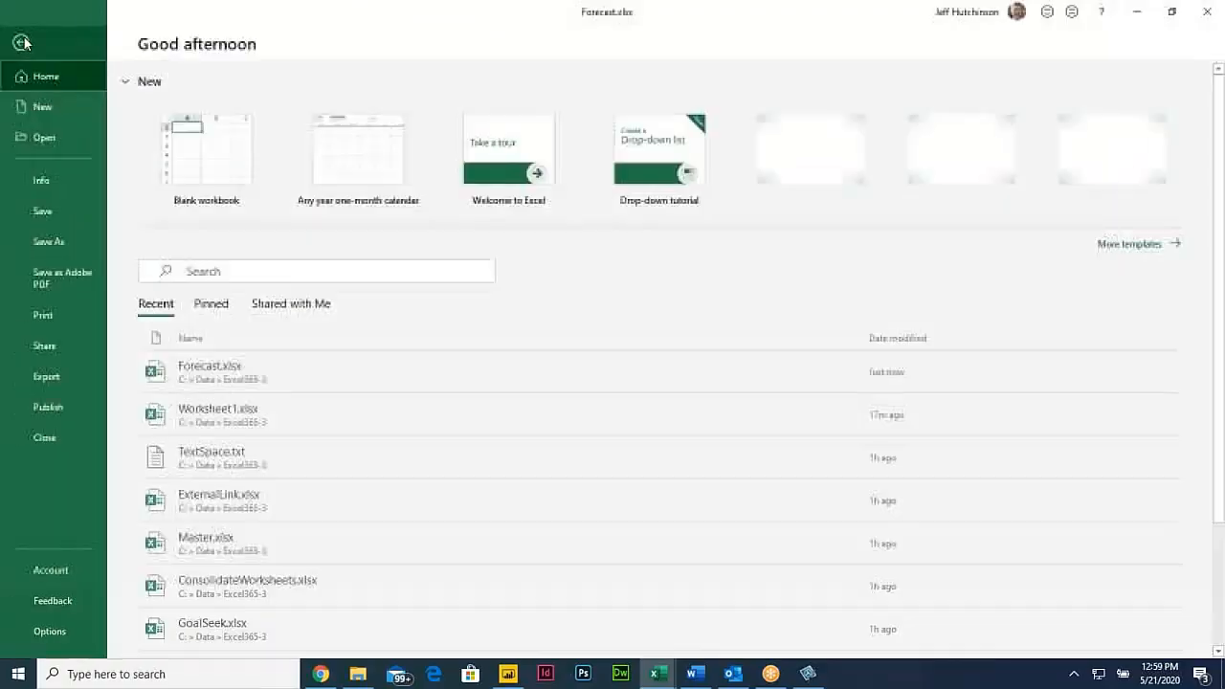
left_click(55, 136)
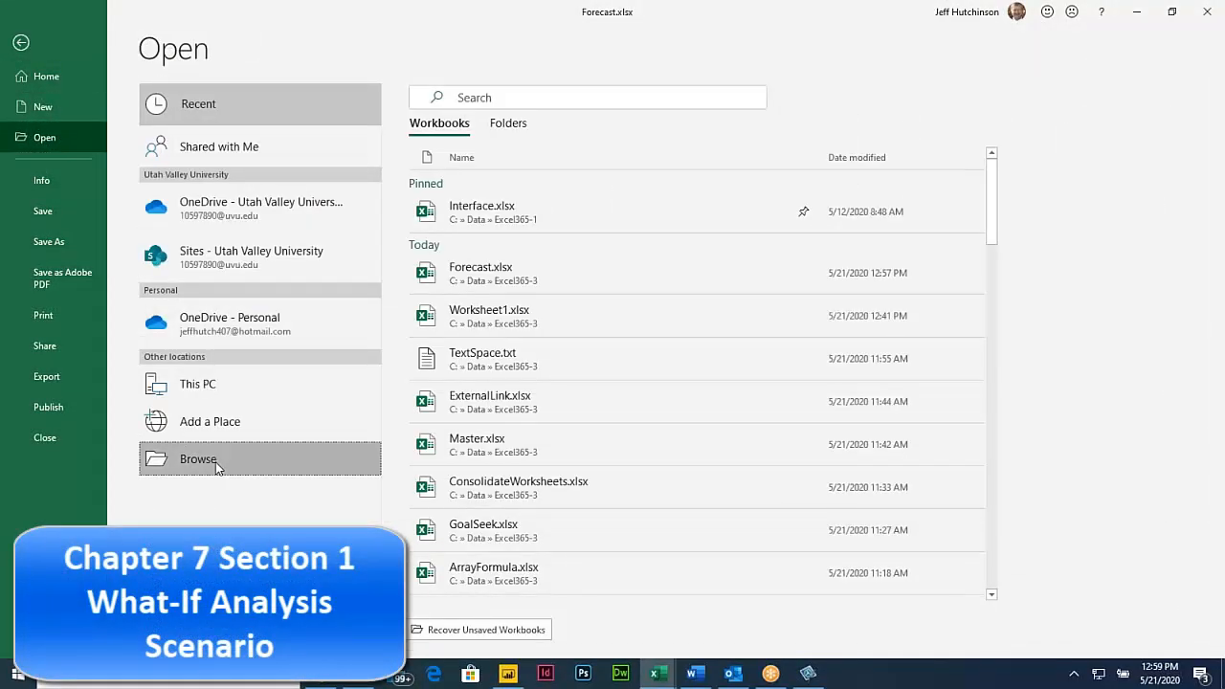
left_click(207, 455)
scroll(239, 201, "down", 8)
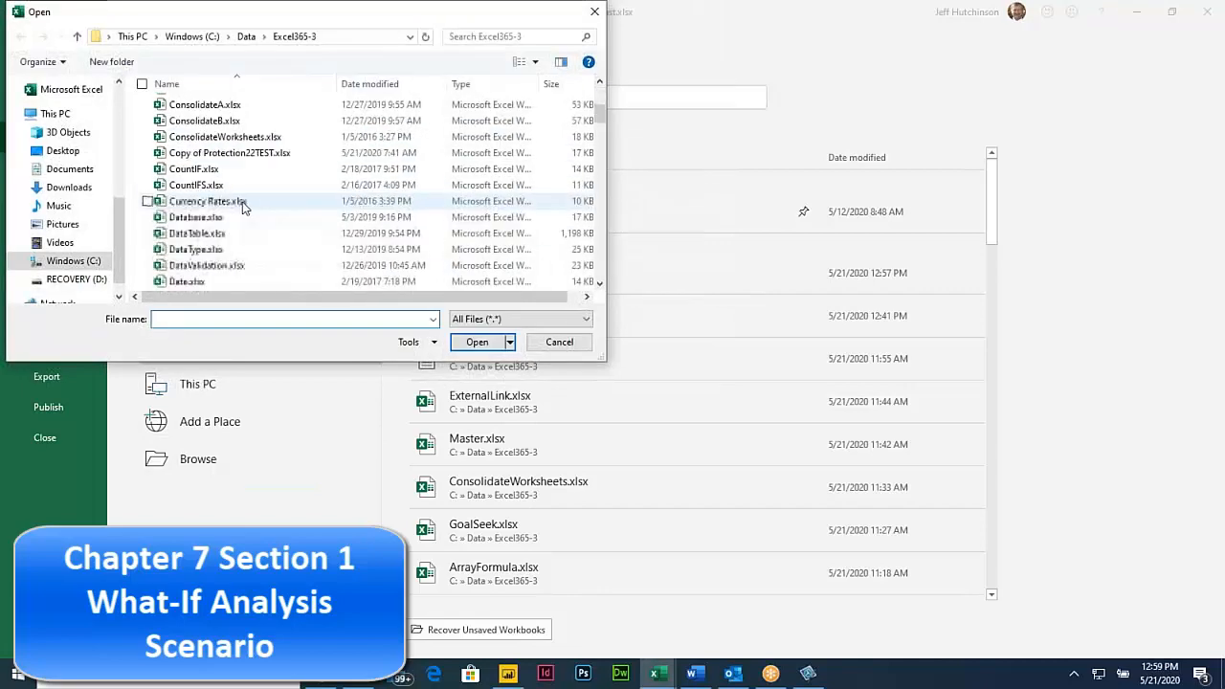
scroll(241, 208, "down", 15)
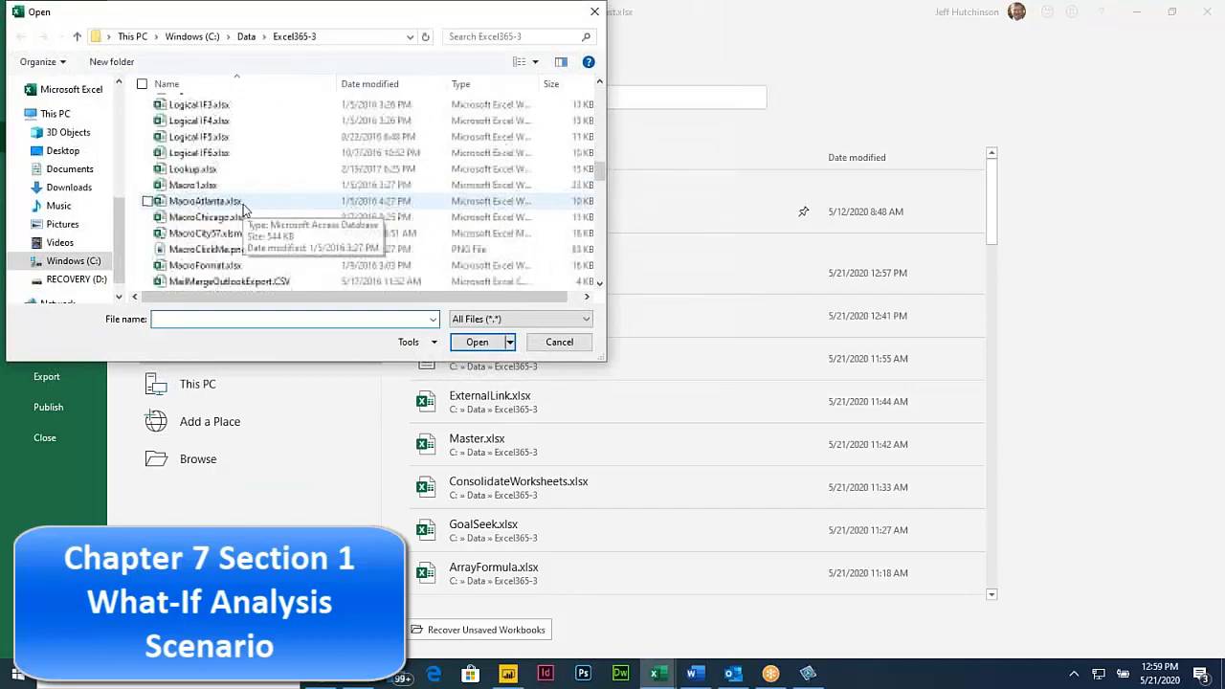
scroll(244, 208, "down", 15)
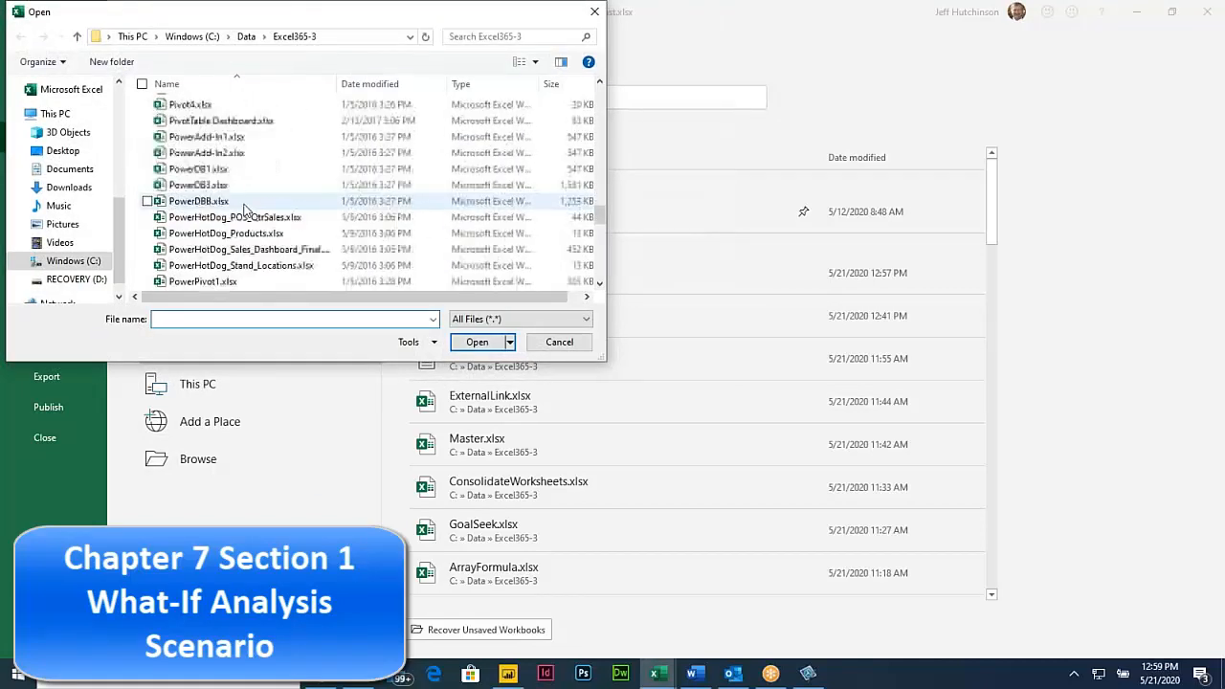
scroll(246, 211, "down", 2)
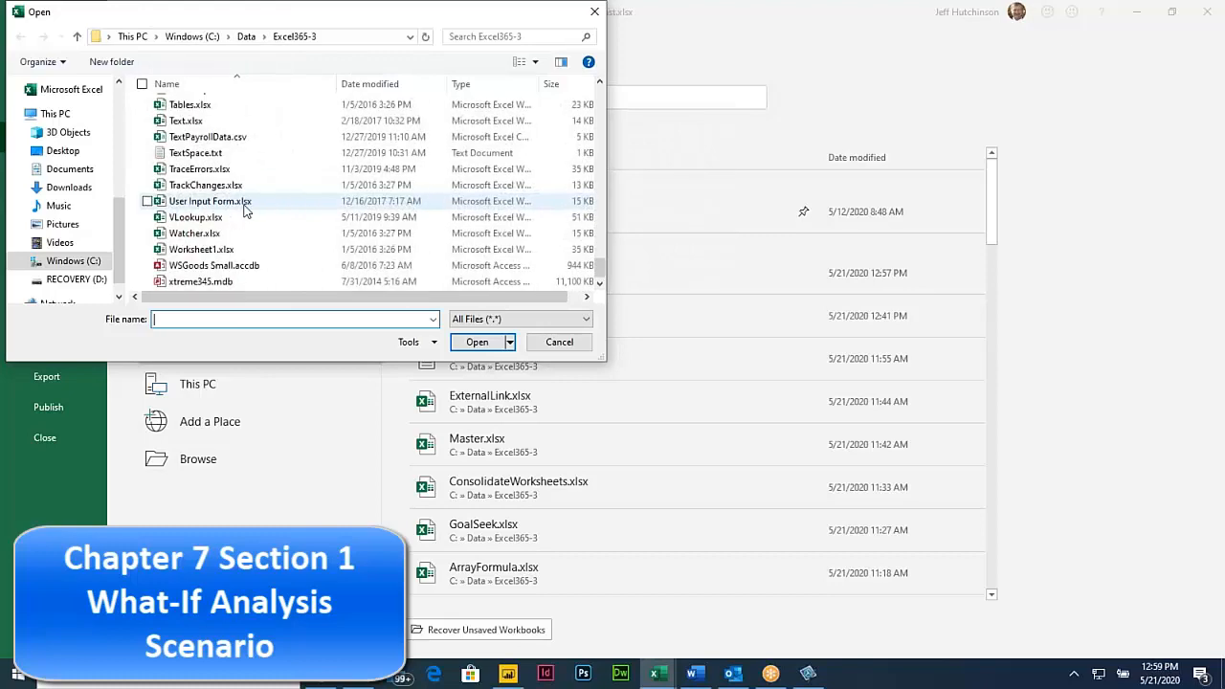
scroll(223, 153, "up", 2)
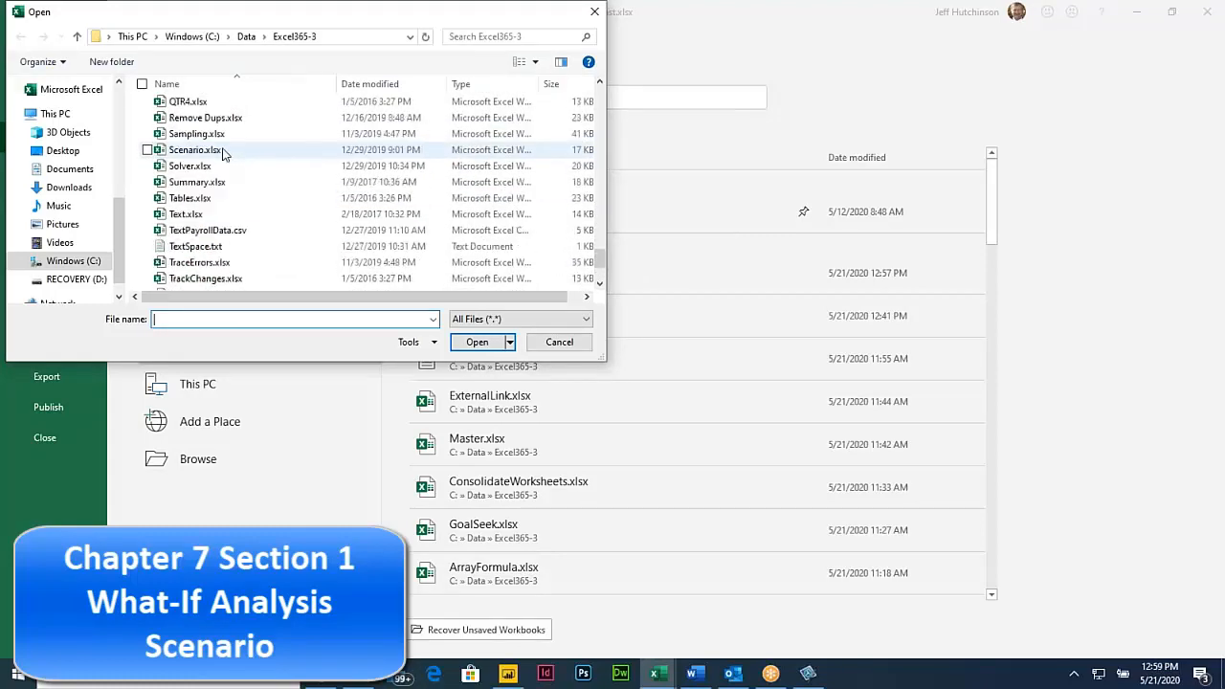
left_click(222, 153)
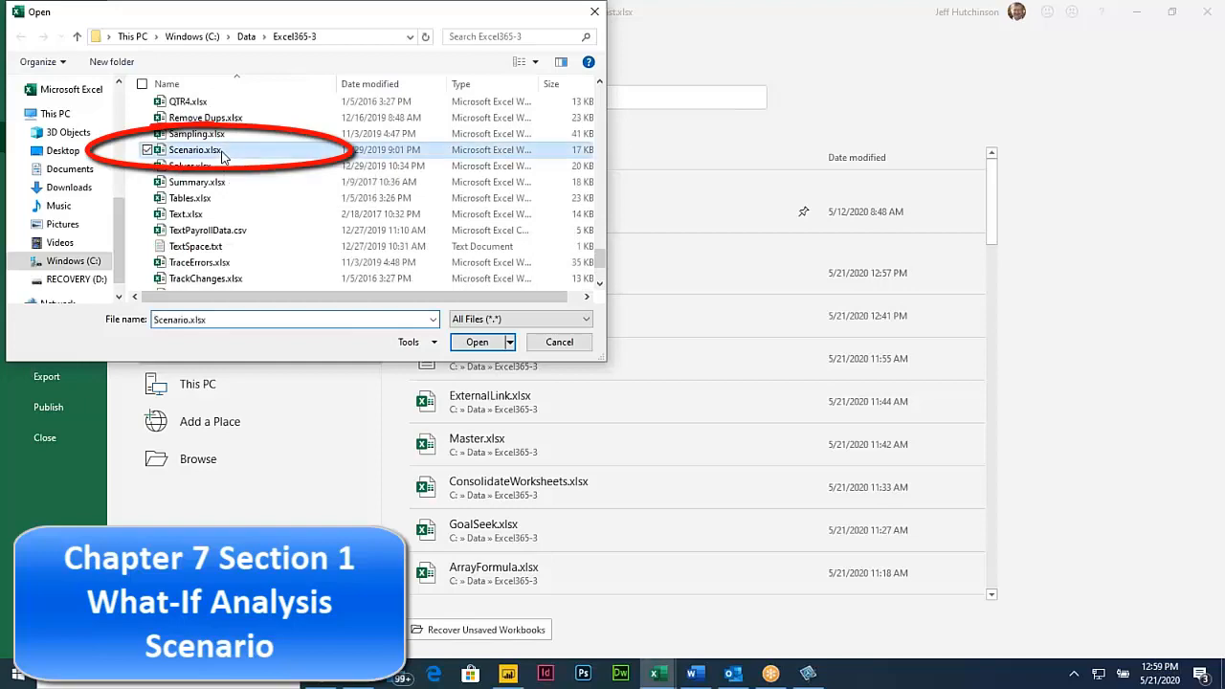
double_click(239, 151)
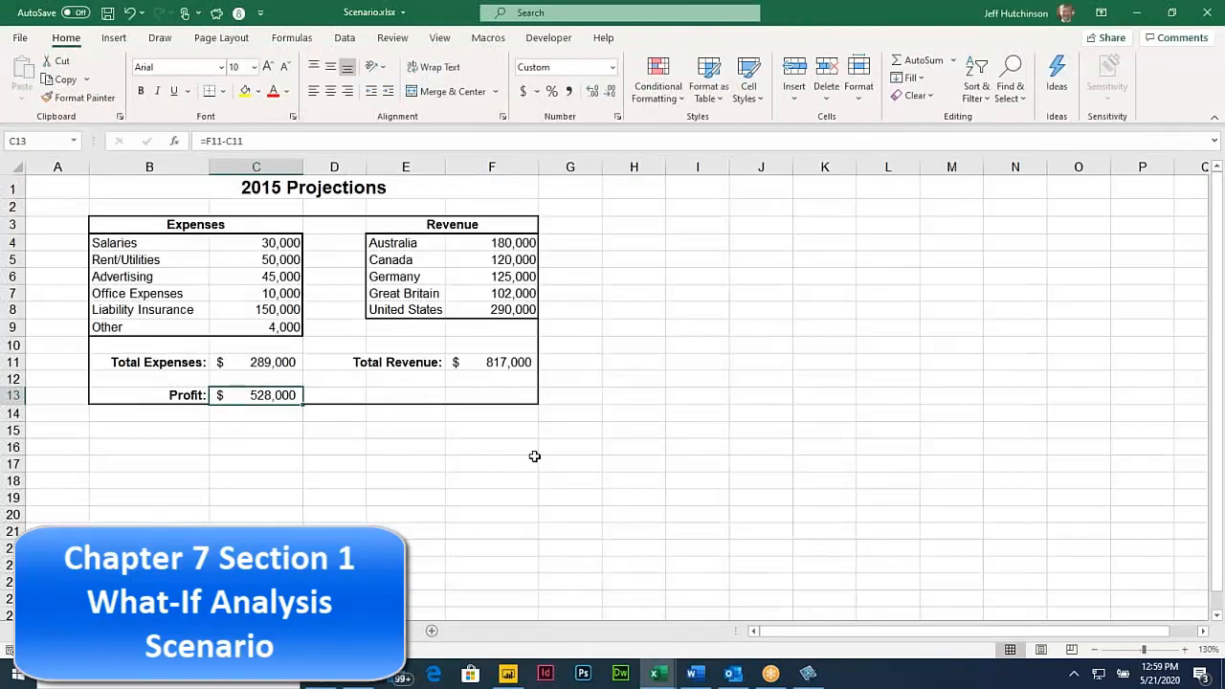
Switch to the Example 1 sheet and examine the percent increase cells E3:E4 and the listed scenario instructions
left_click(134, 631)
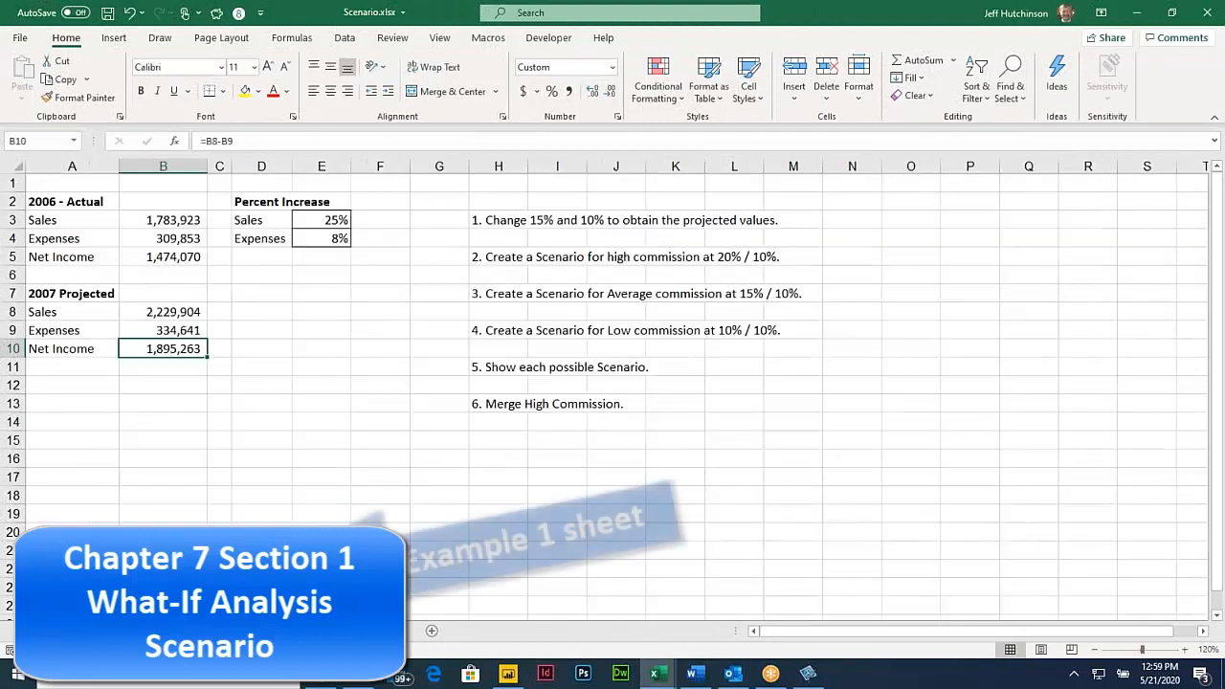
left_click(387, 440)
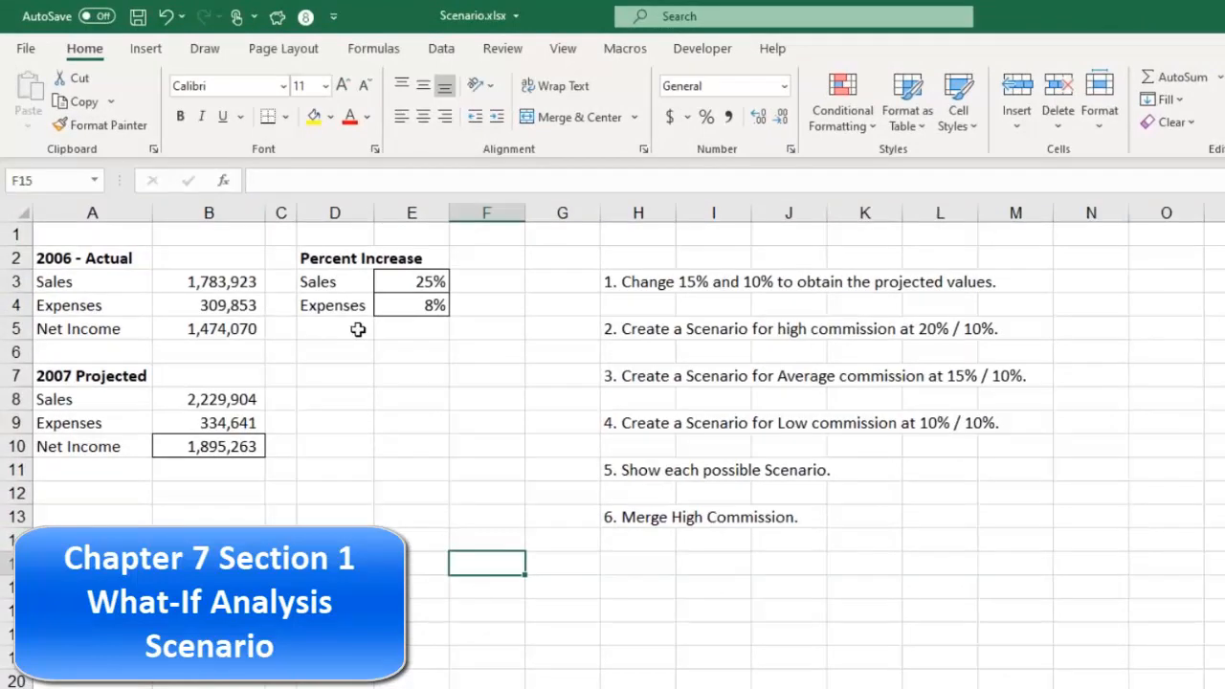
left_click_drag(430, 278, 424, 308)
left_click(667, 285)
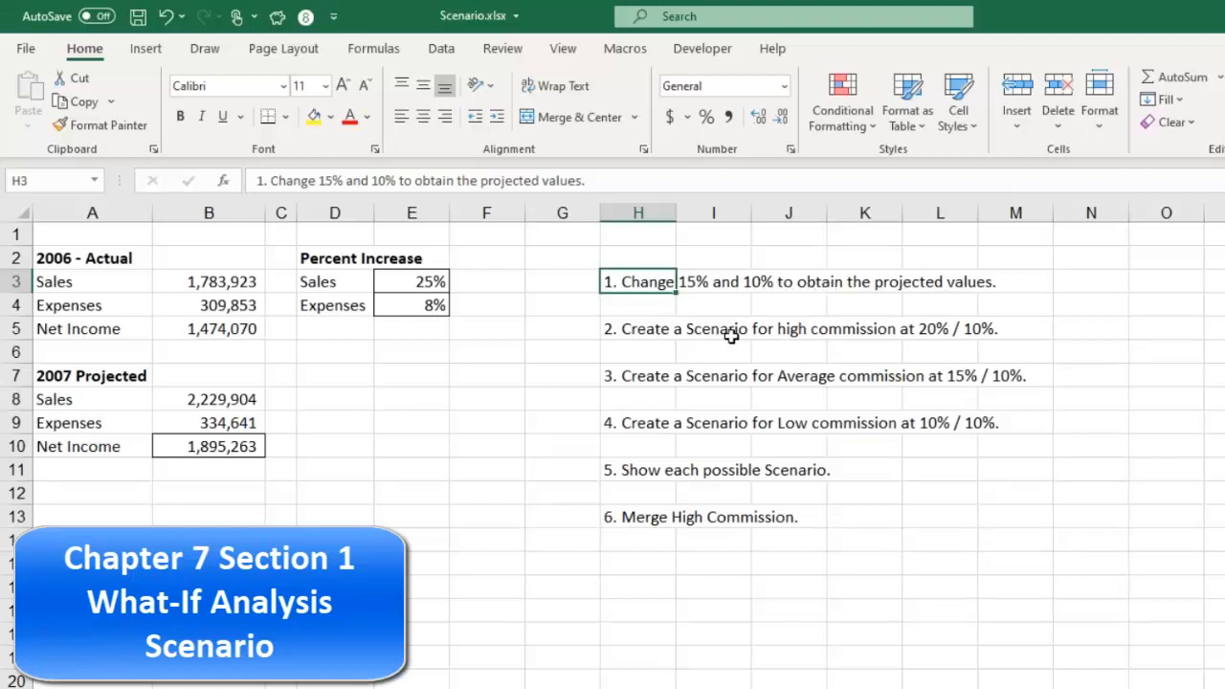
left_click_drag(788, 328, 900, 332)
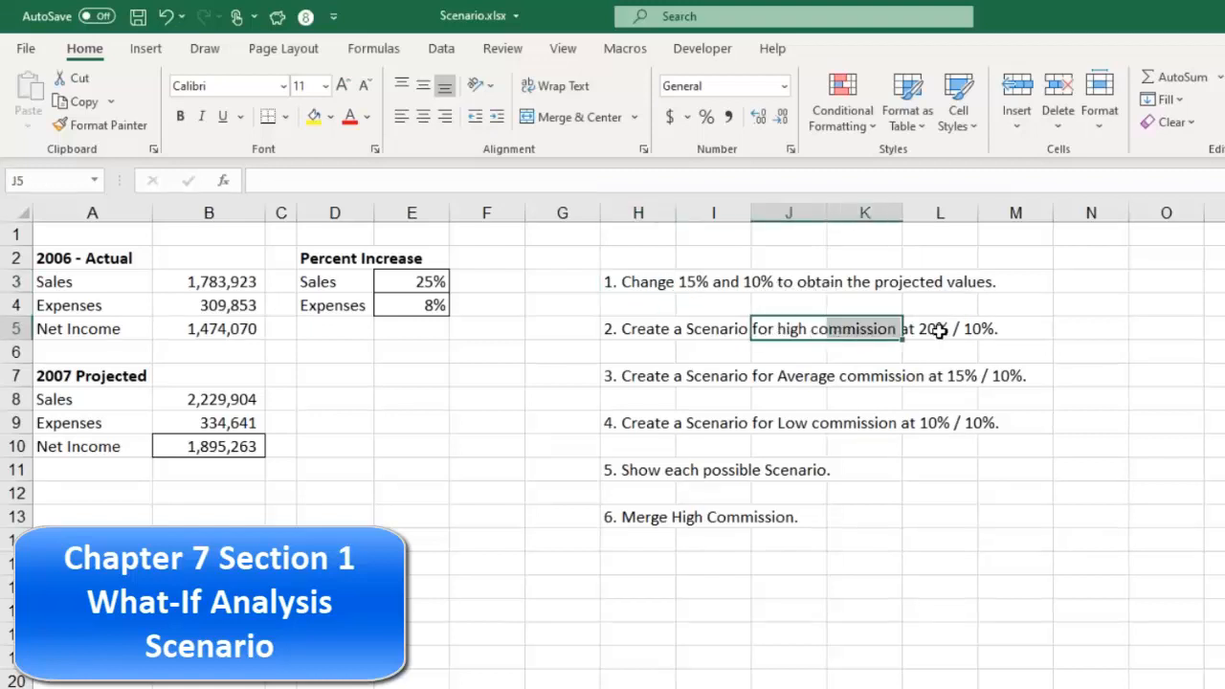
Examine the listed percentages for the high, average and low commission scenarios in instructions 2 to 4
left_click(938, 330)
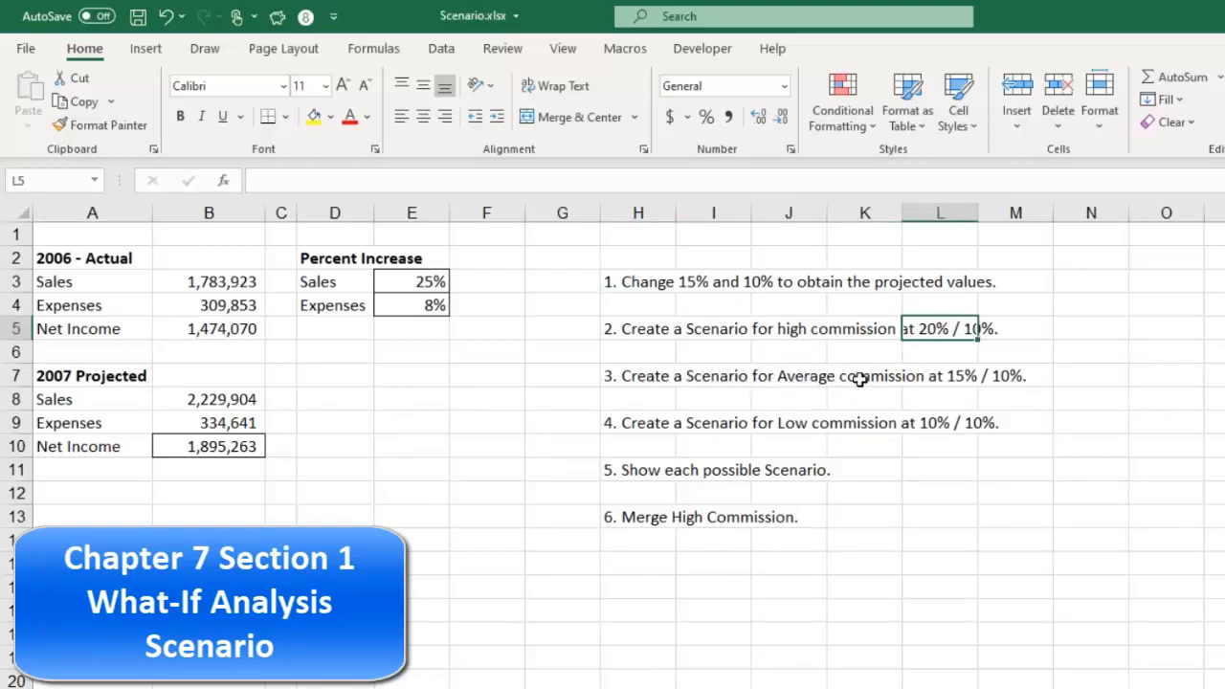
left_click(957, 376)
left_click(1010, 380)
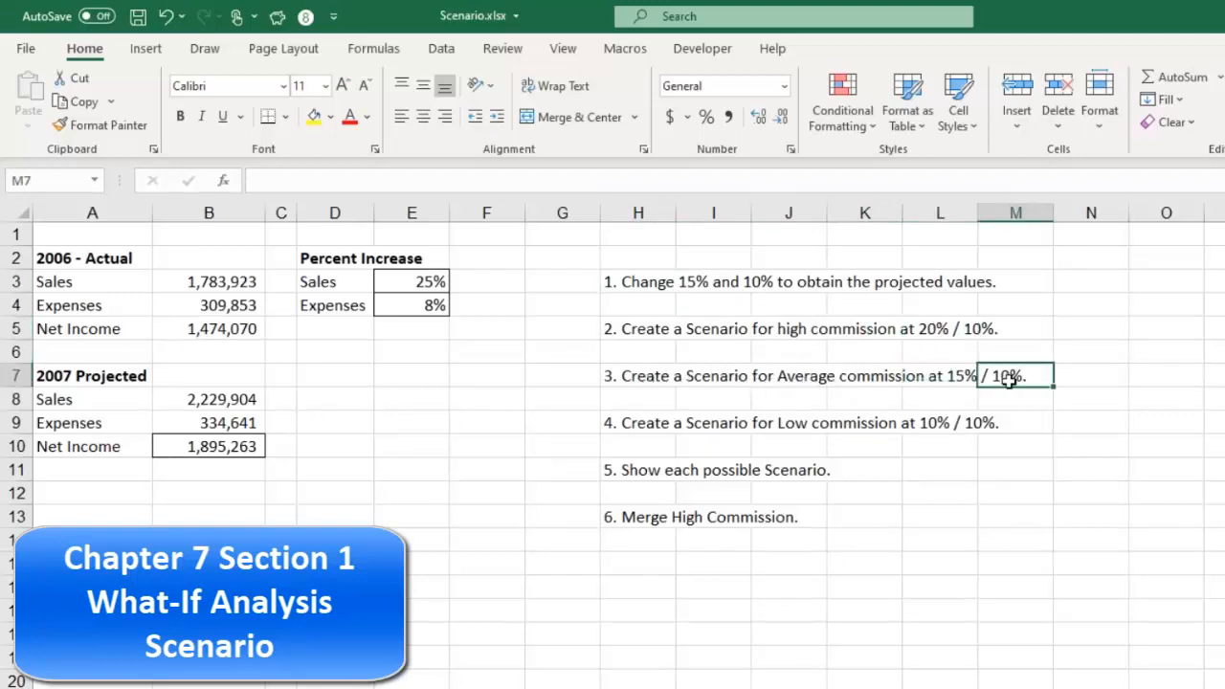
left_click(649, 422)
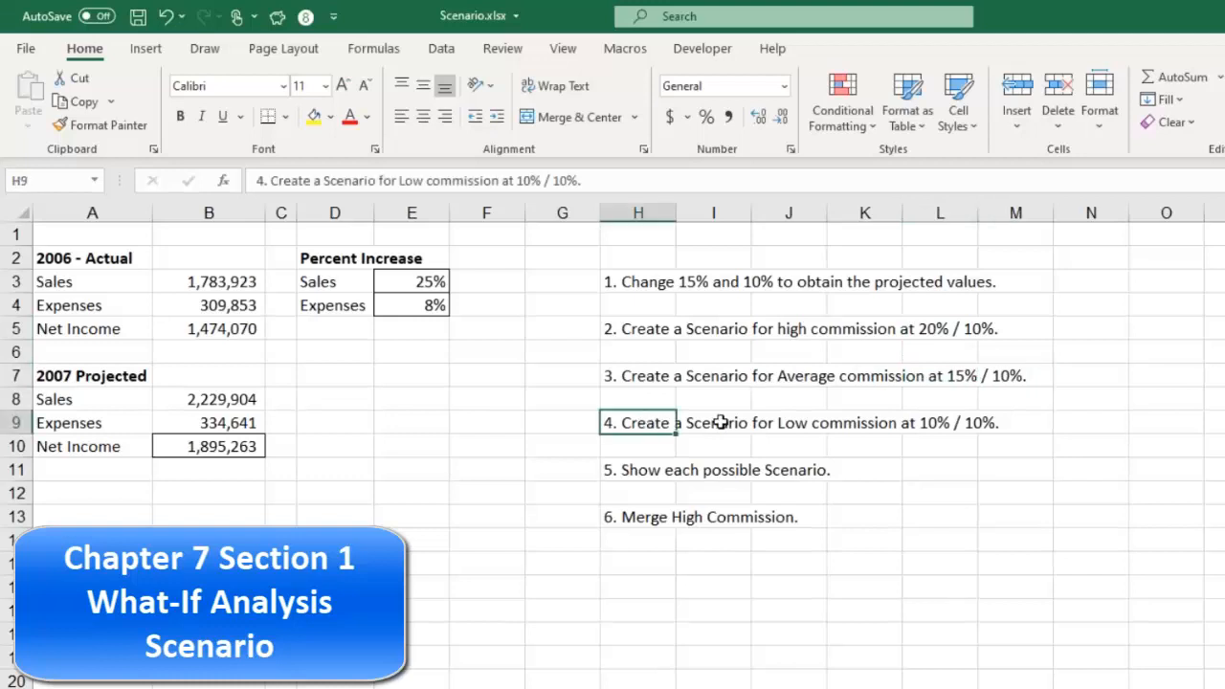
left_click(938, 424)
left_click(982, 426)
left_click(922, 423)
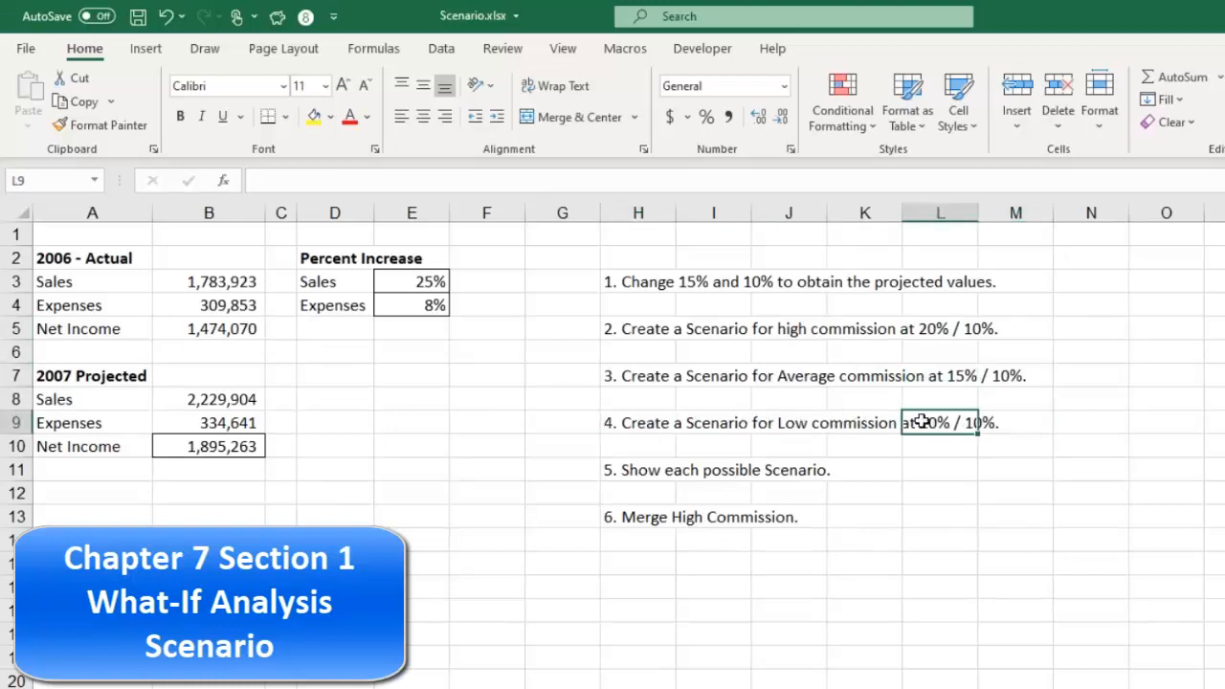
Select the percent increase cells E3:E4 and delete the existing Best Case and we scenarios in Scenario Manager
left_click_drag(421, 282, 430, 316)
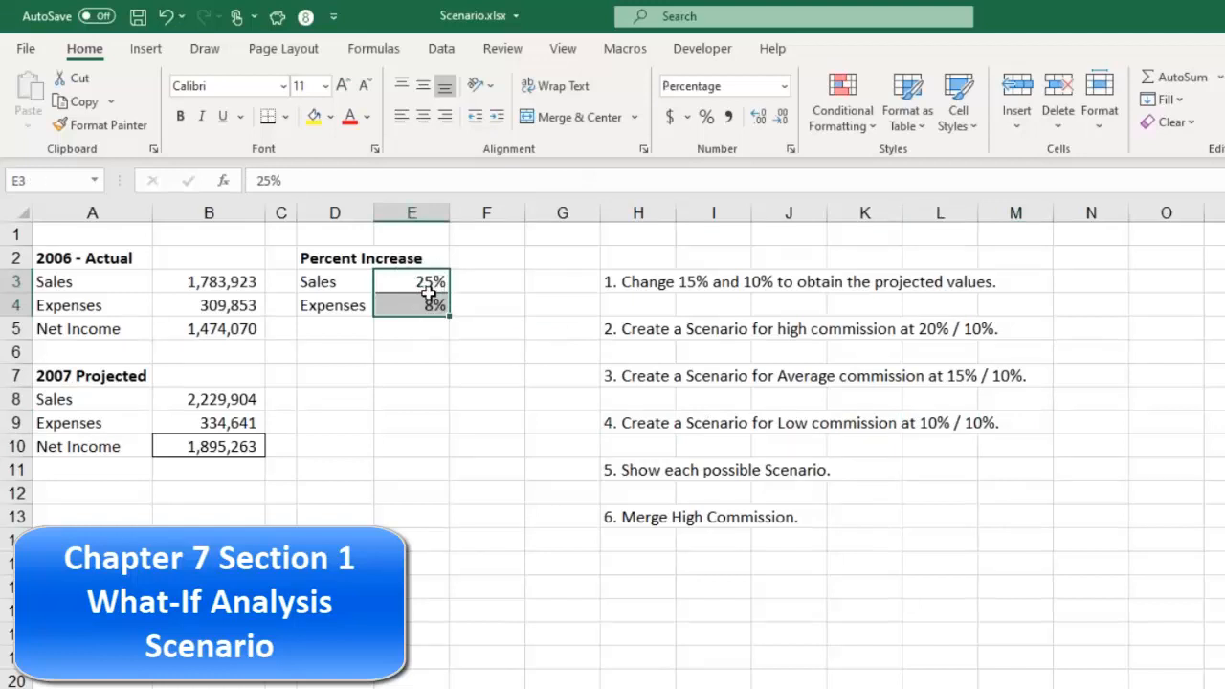
left_click(442, 52)
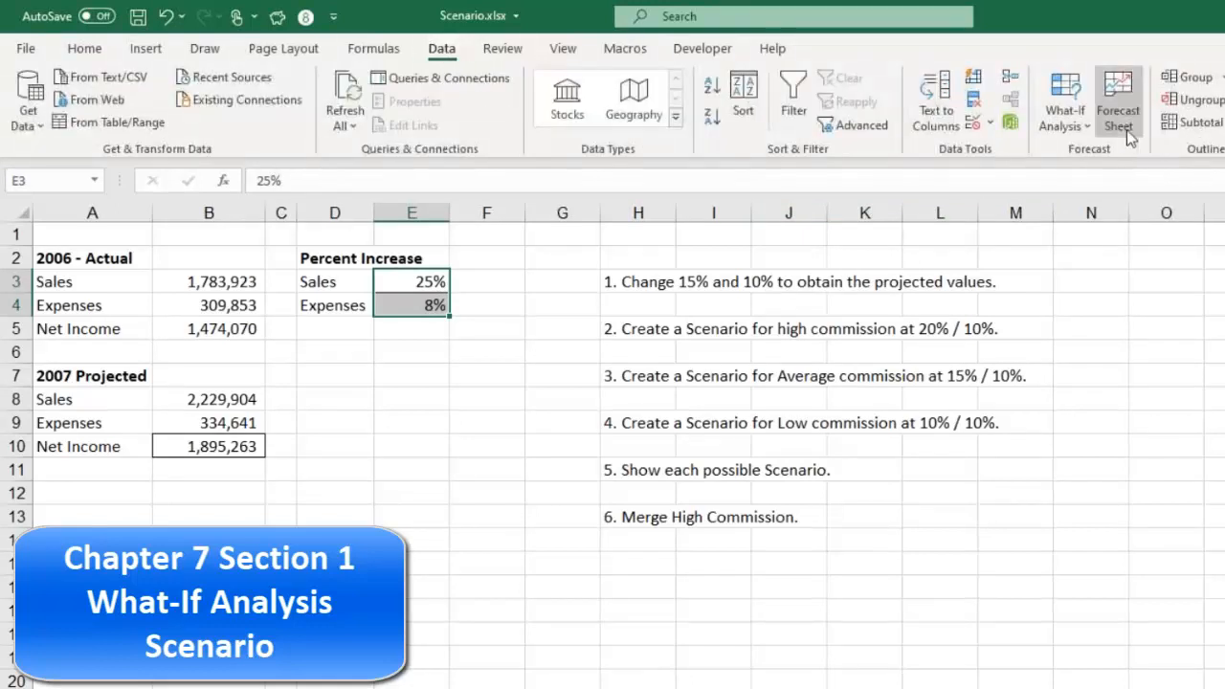
left_click(1078, 130)
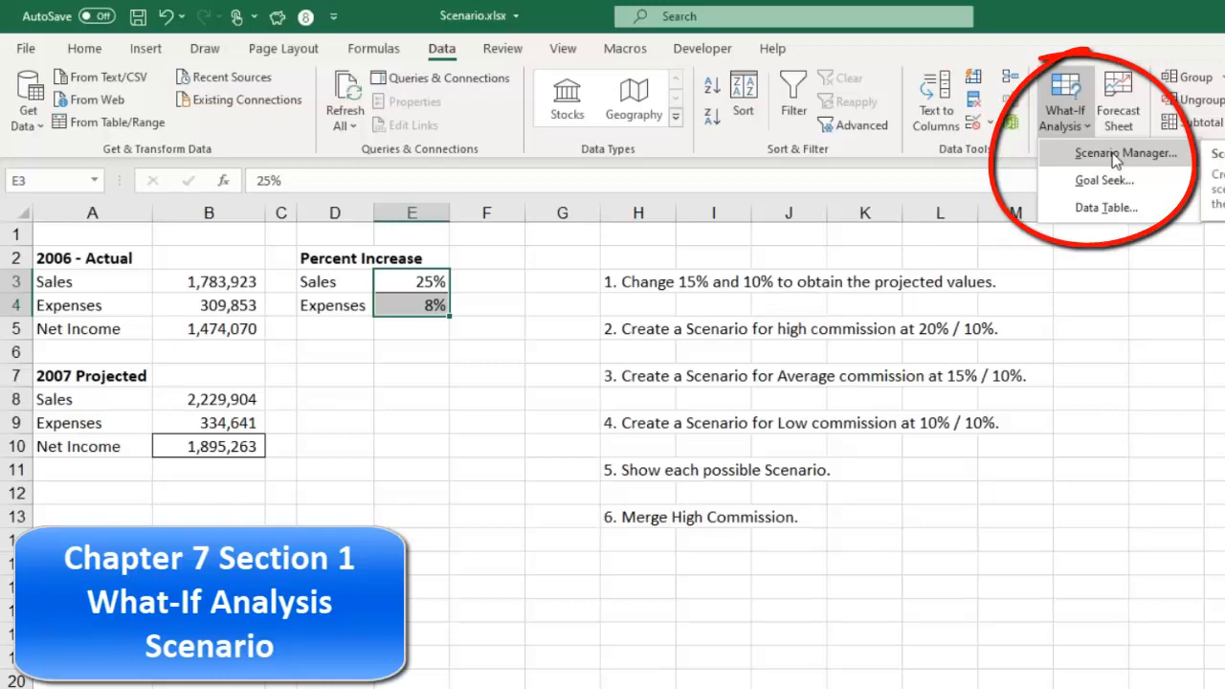
left_click(1115, 155)
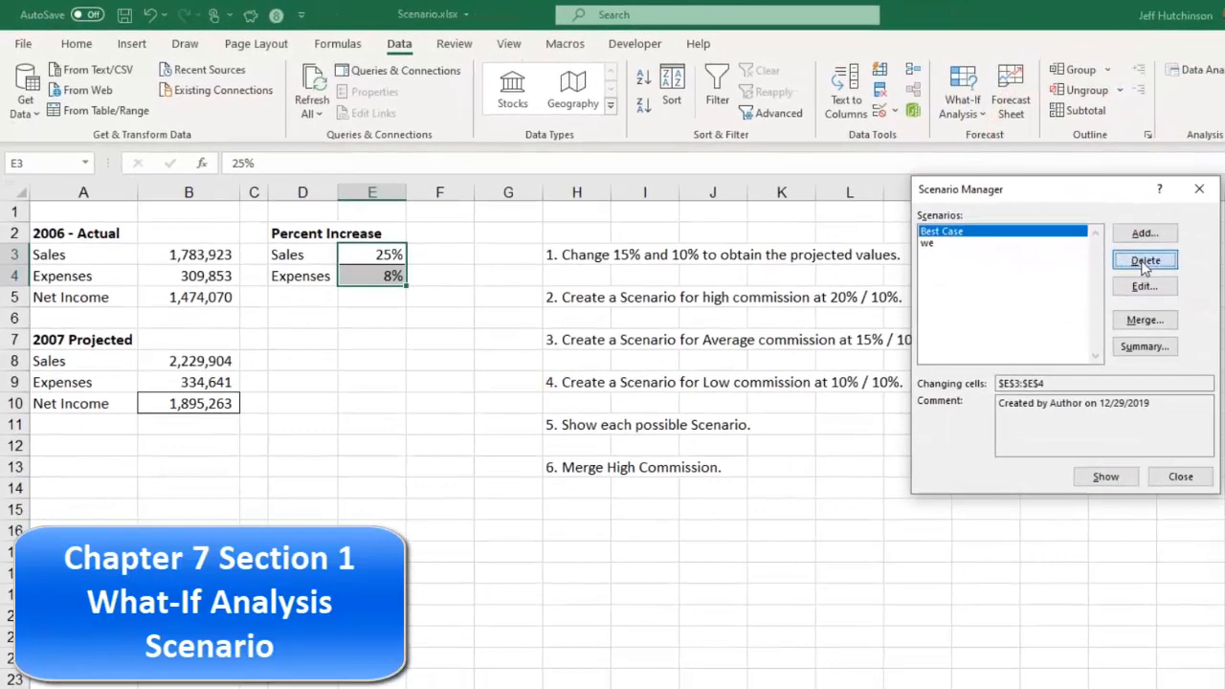
left_click(1144, 267)
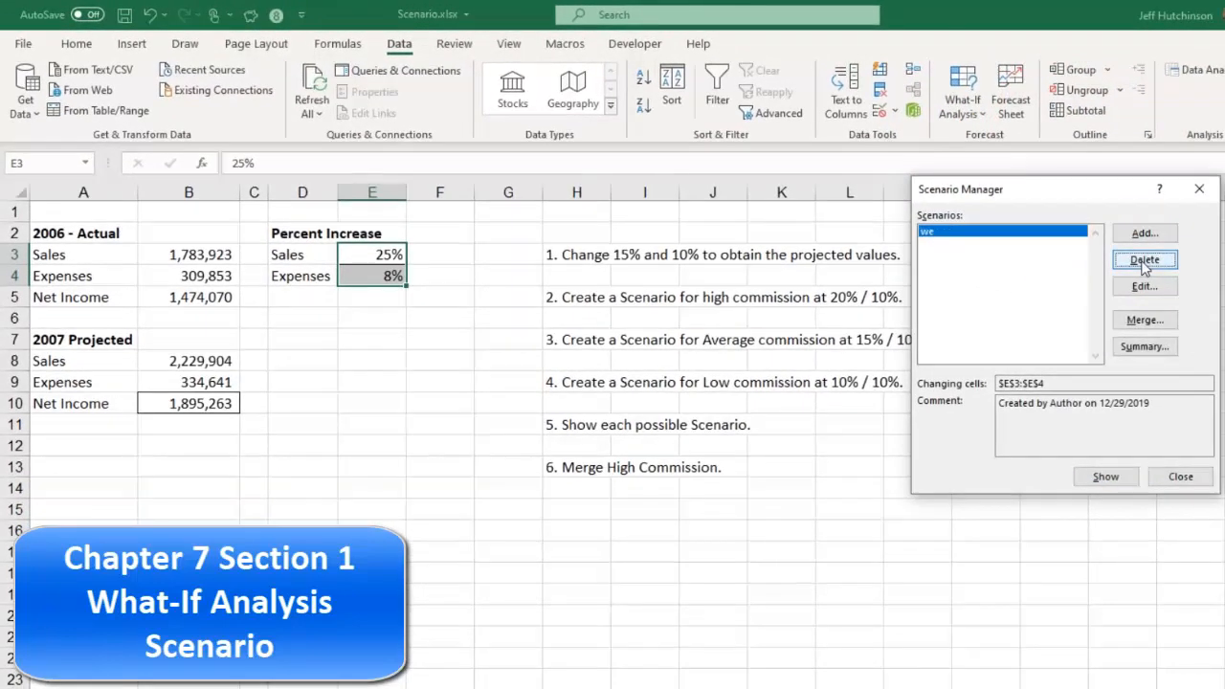
left_click(1144, 267)
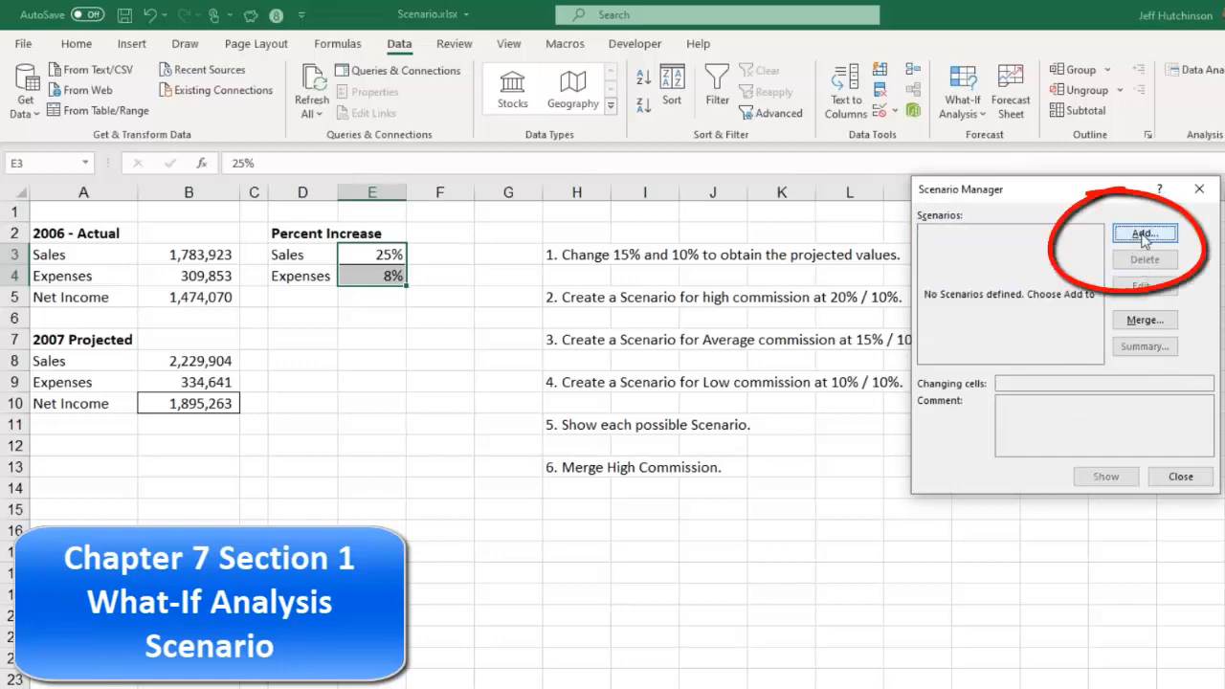
Add a scenario named High for changing cells E3:E4, with E3 set to .20 and E4 to .10
left_click(1145, 233)
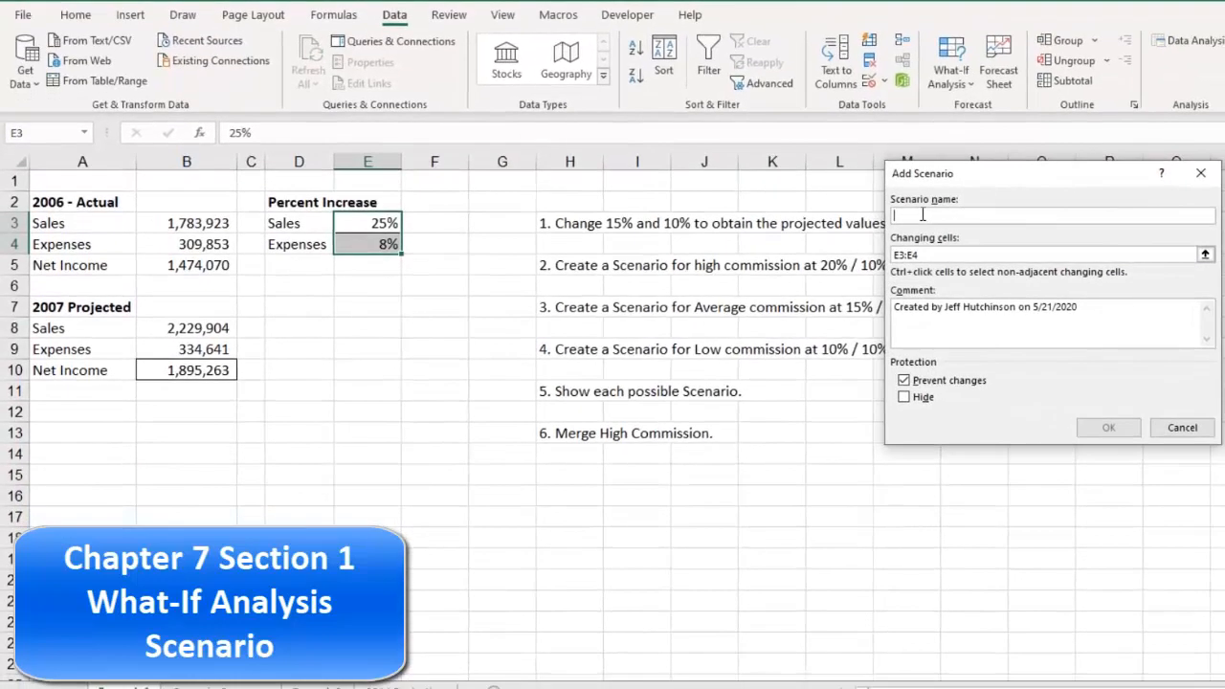
type("High")
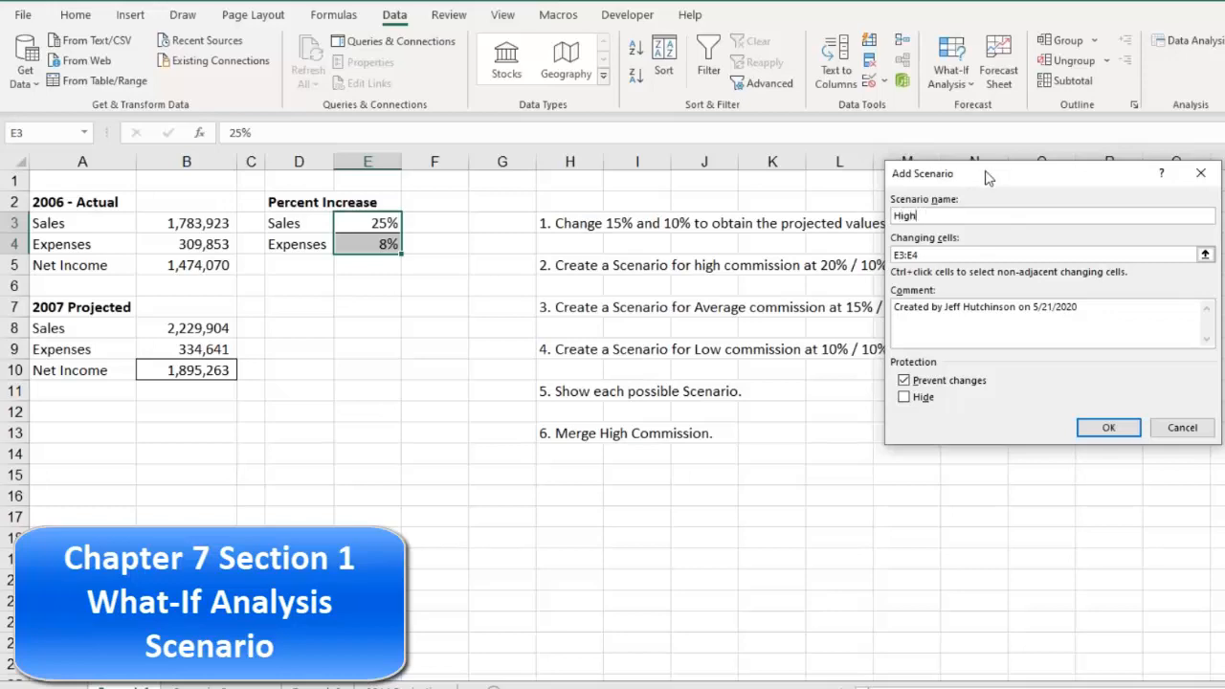
left_click_drag(989, 179, 853, 310)
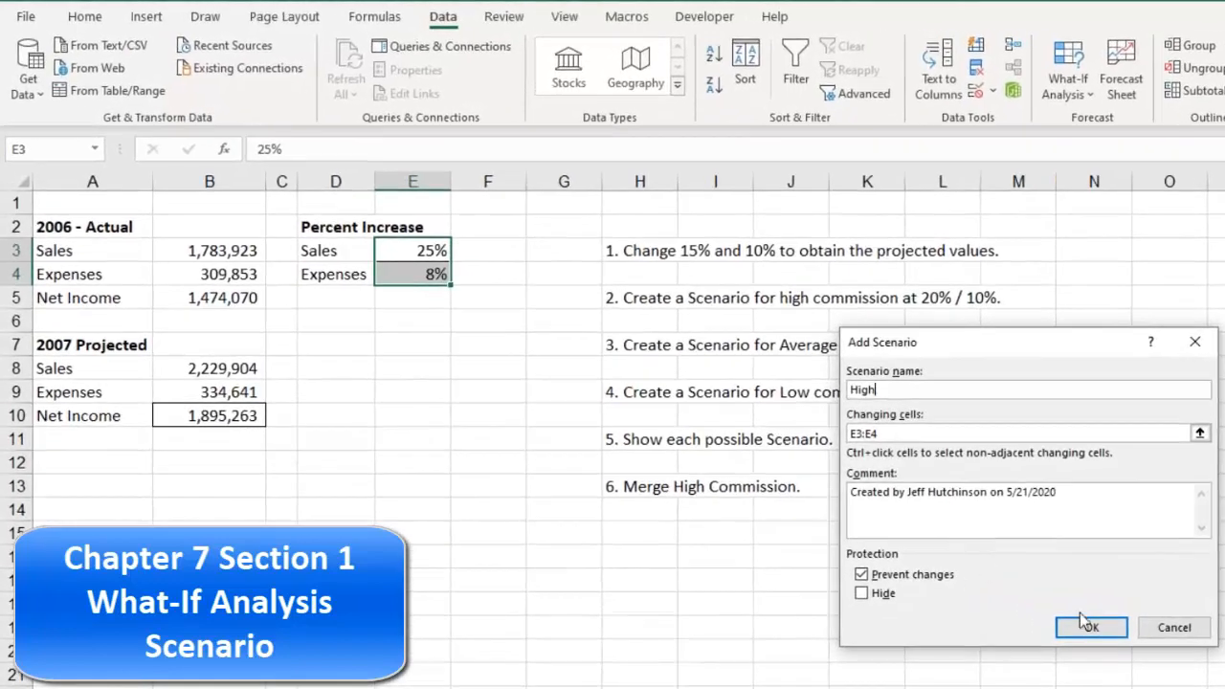
left_click(1091, 628)
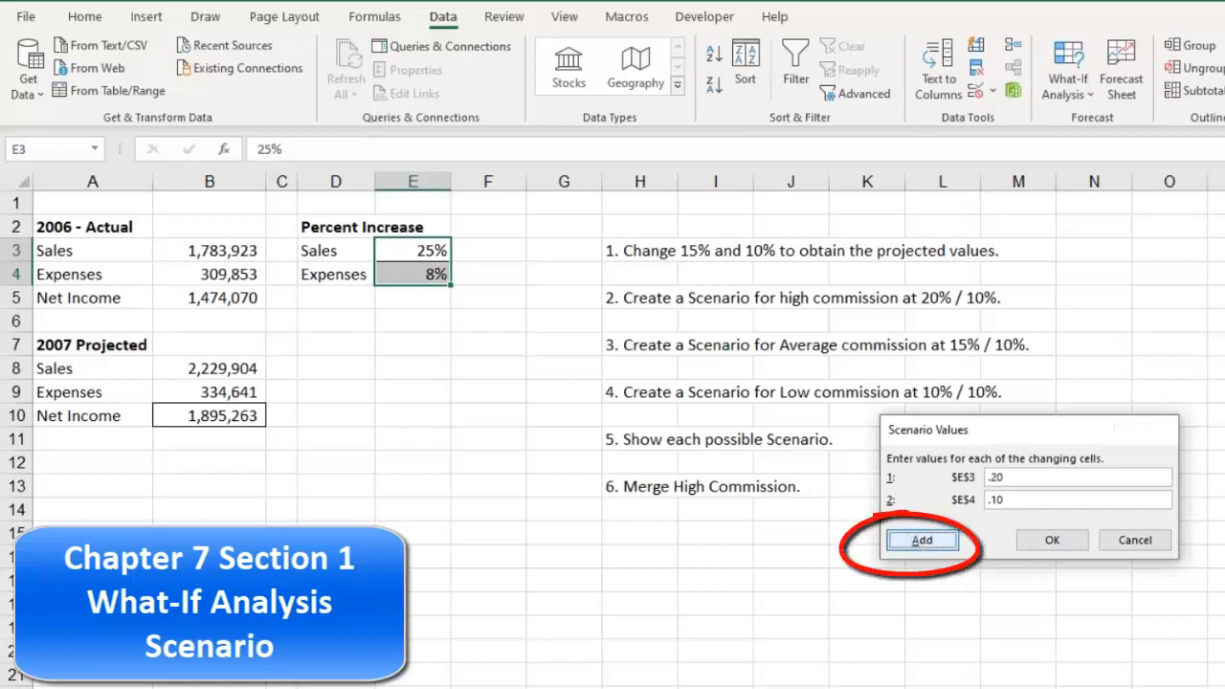
left_click(922, 541)
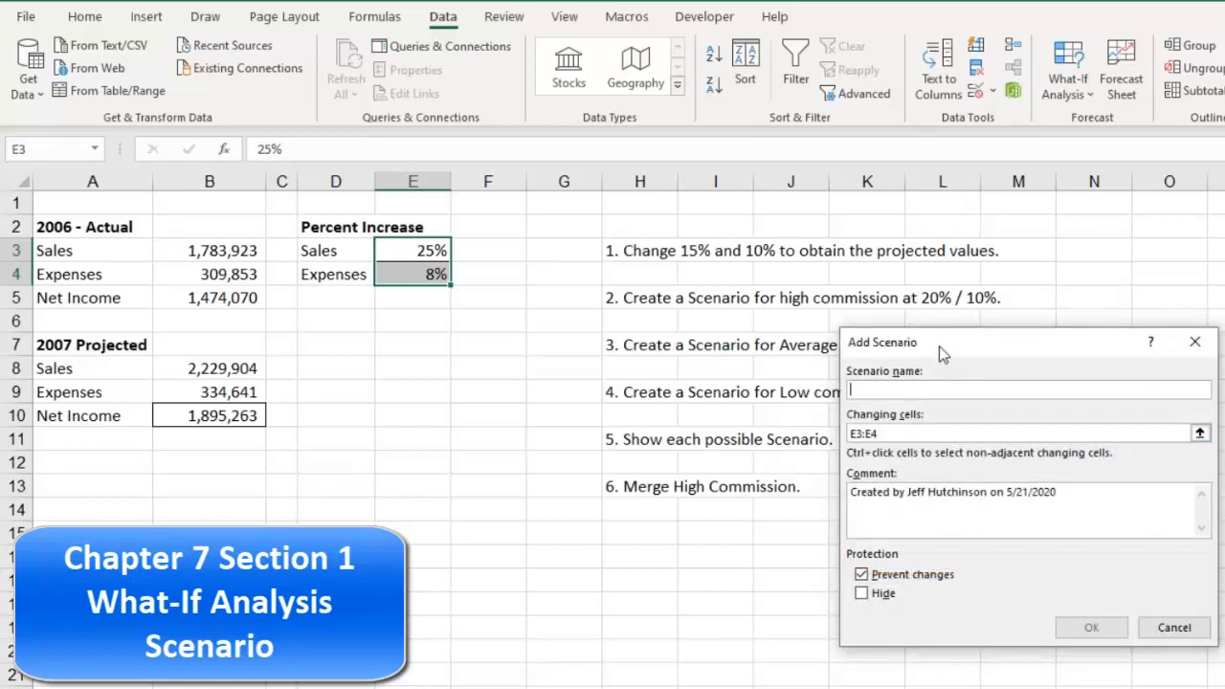
Add a scenario named Ave for cells E3:E4, with 15% for sales and 10% for expenses
left_click_drag(939, 347, 933, 391)
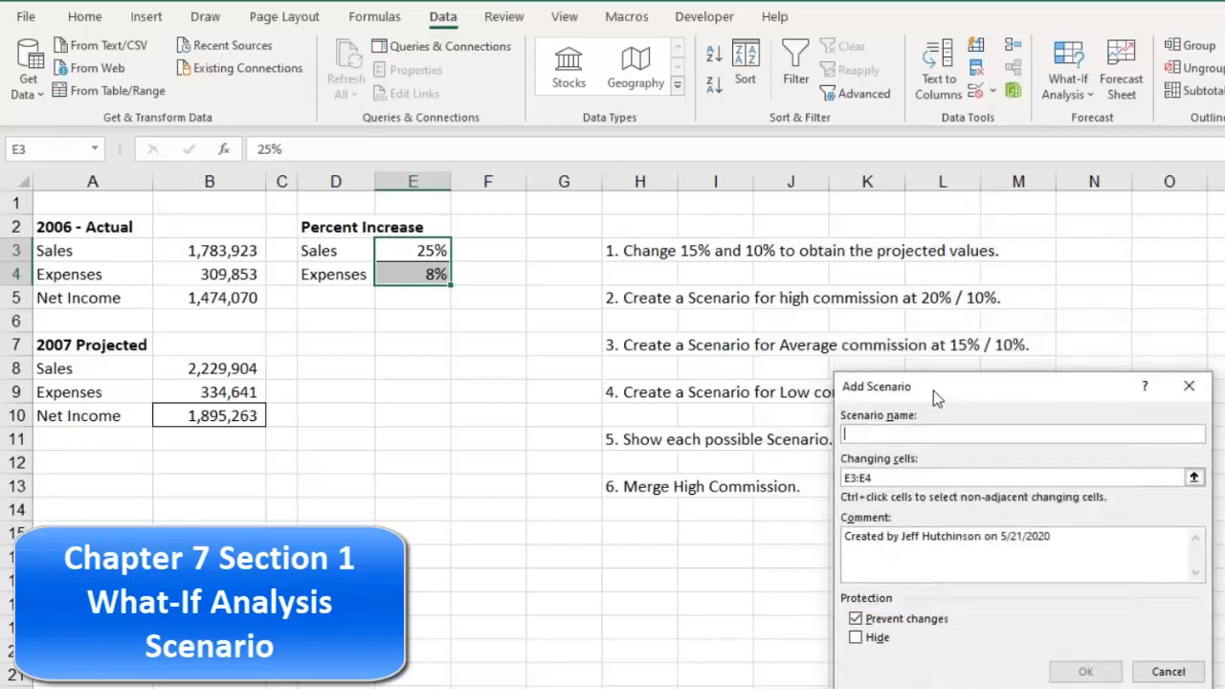
type("Ave")
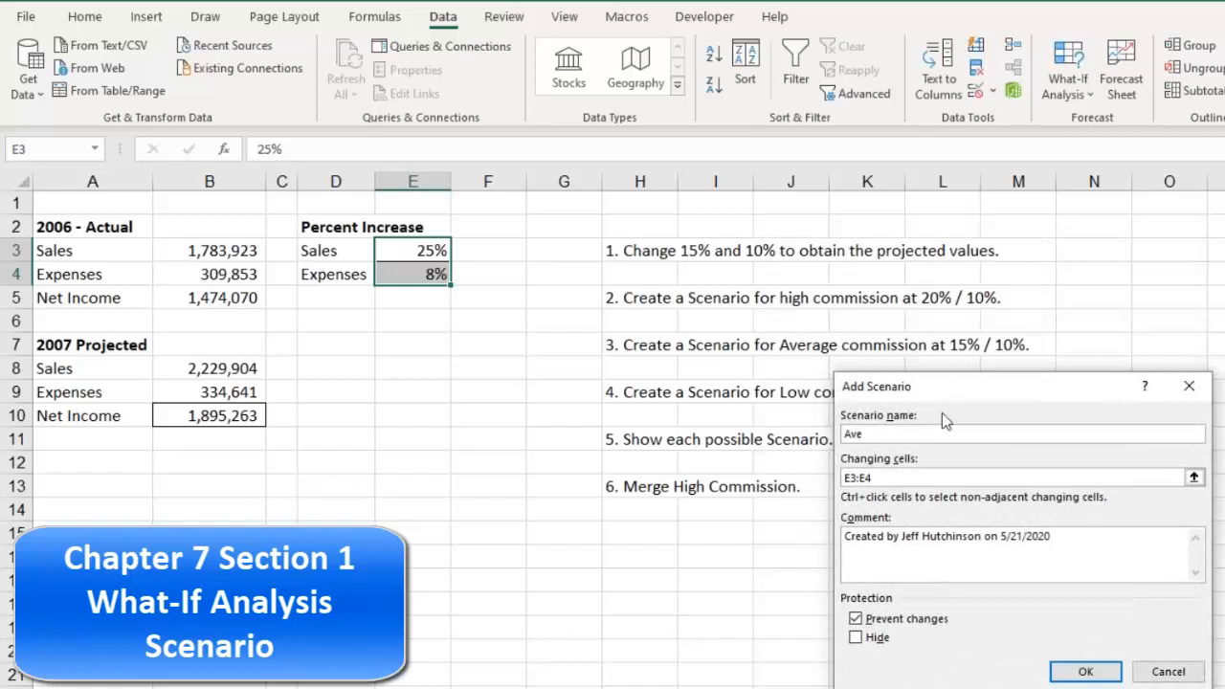
left_click(1067, 677)
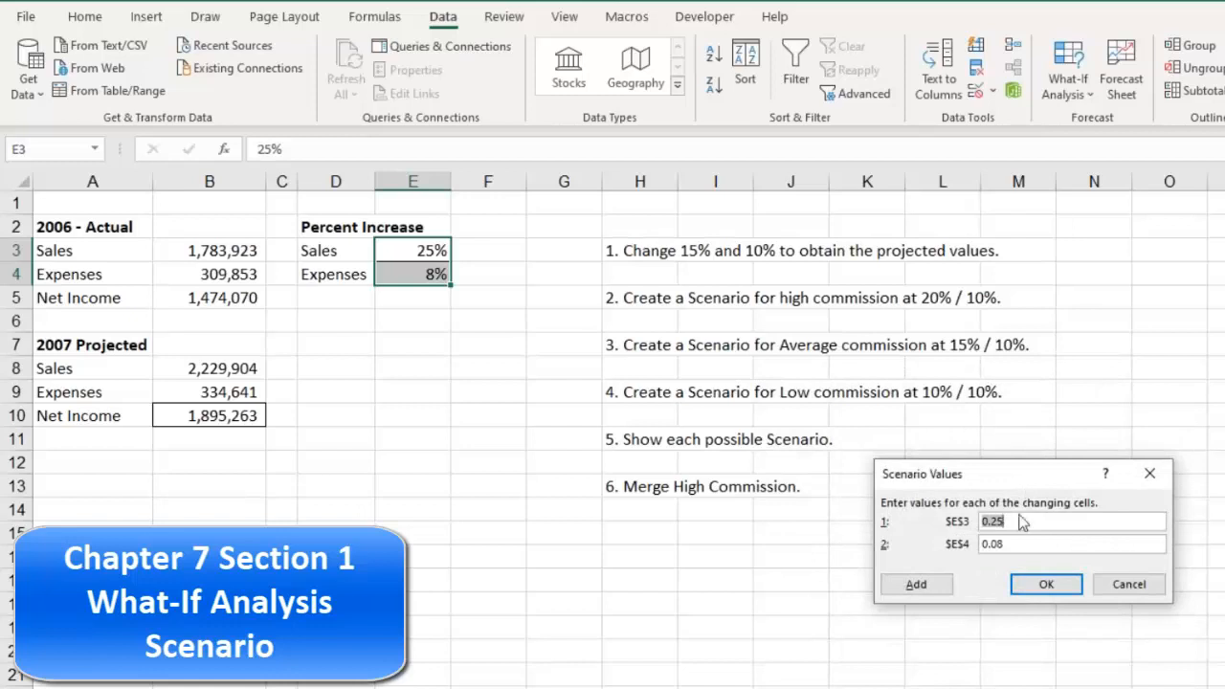
left_click(1019, 521)
left_click_drag(1019, 520, 982, 521)
left_click_drag(1022, 547, 960, 544)
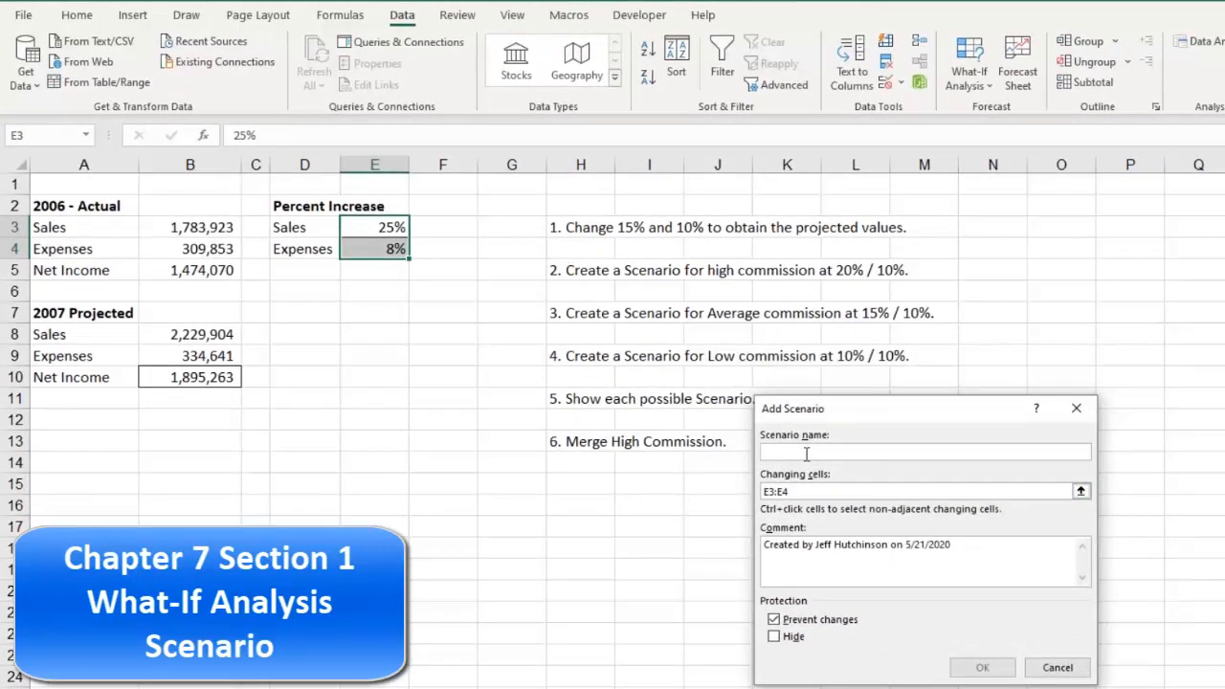
Add a scenario named Low for cells E3:E4 with 10% for both sales and expenses, and finish adding scenarios
type("Low")
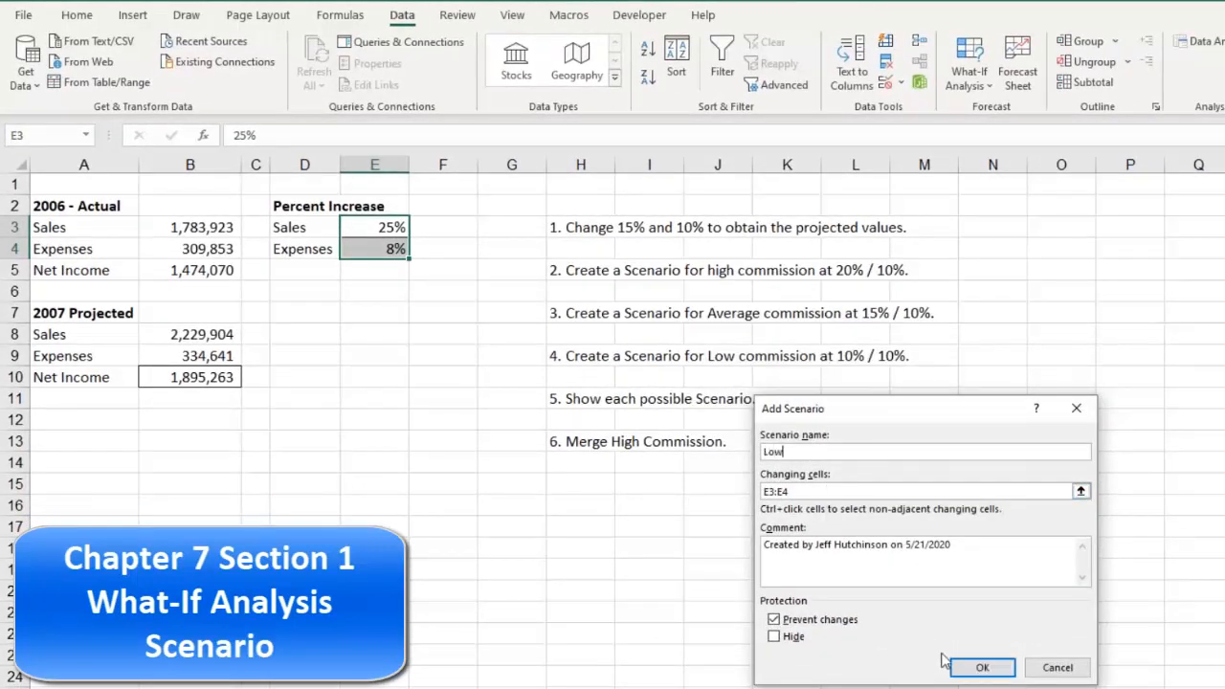
left_click(976, 667)
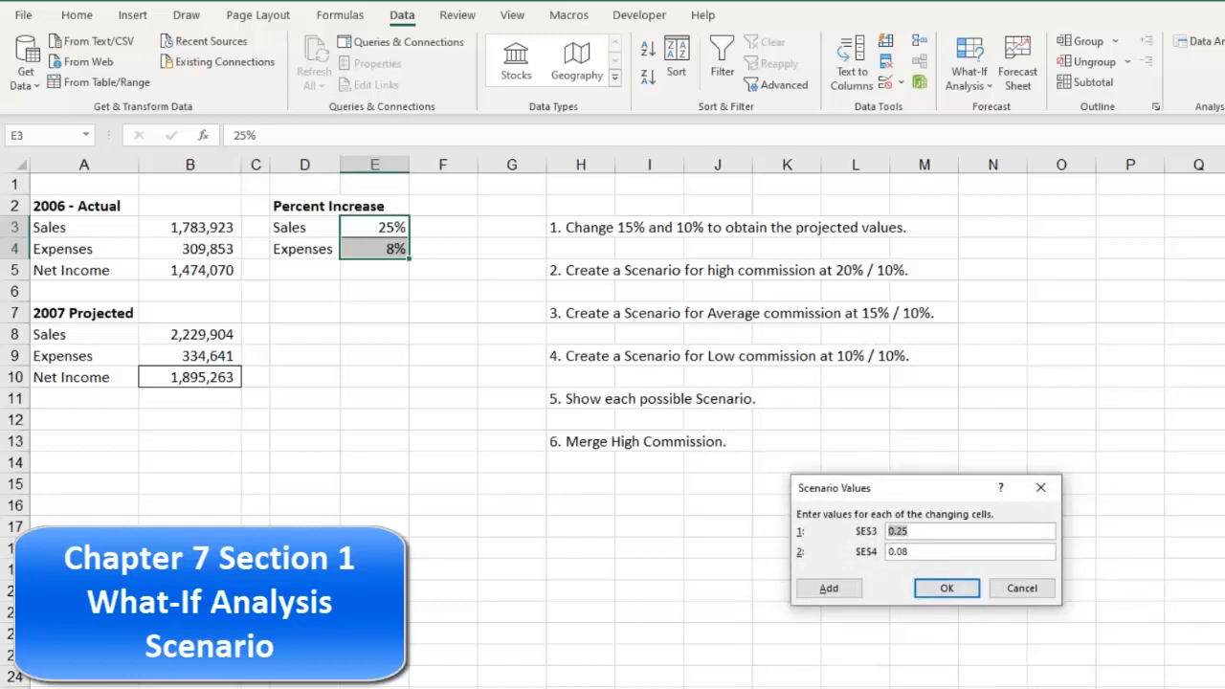
key("BackSpace")
key("Tab")
type(".")
left_click(829, 588)
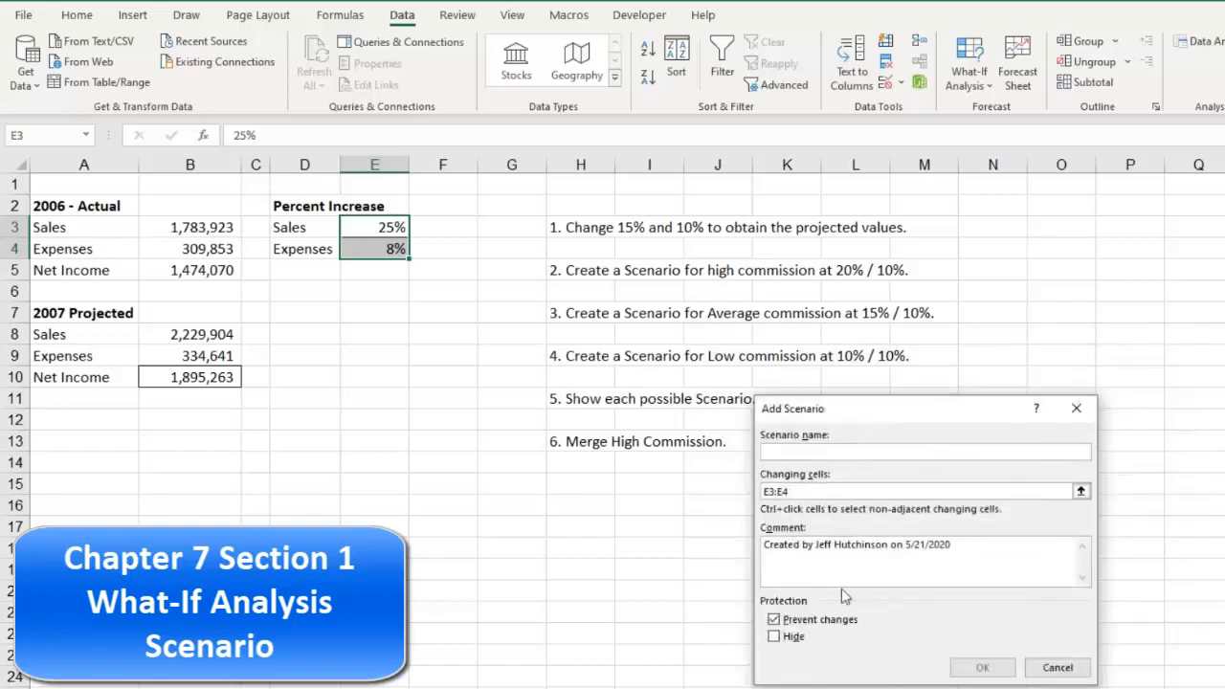
left_click(1056, 668)
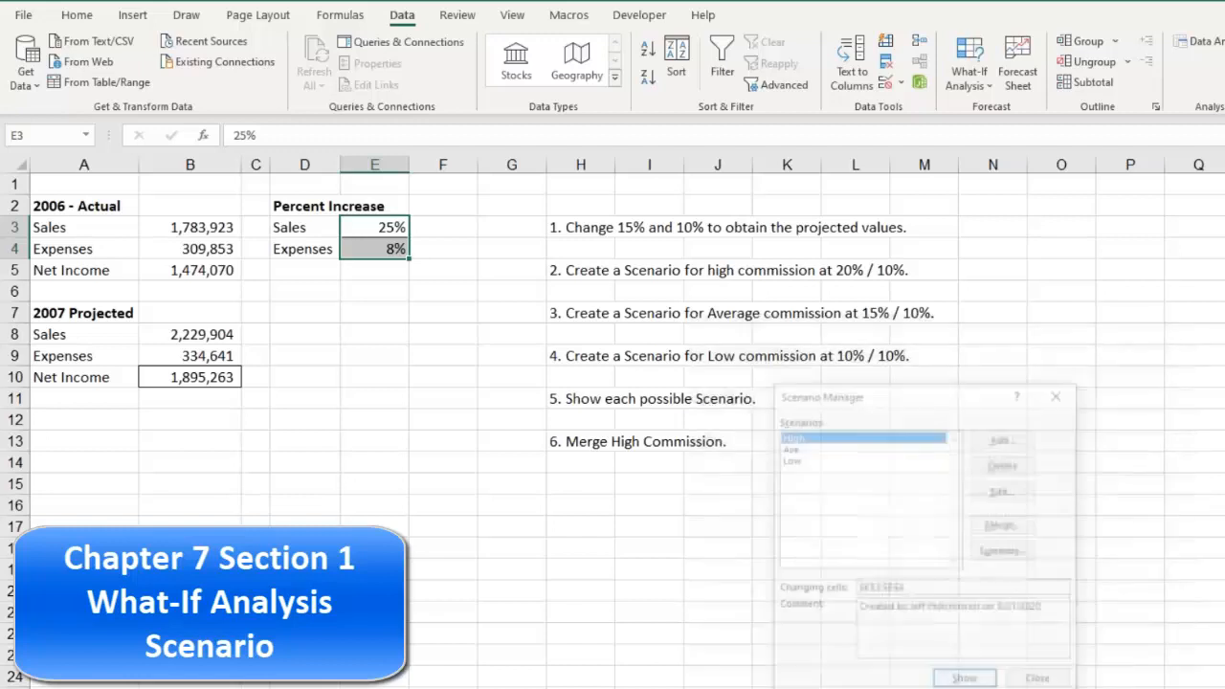
Show the High, Ave and Low scenarios in turn to apply their percentages to the worksheet
left_click_drag(905, 386, 784, 206)
left_click(669, 267)
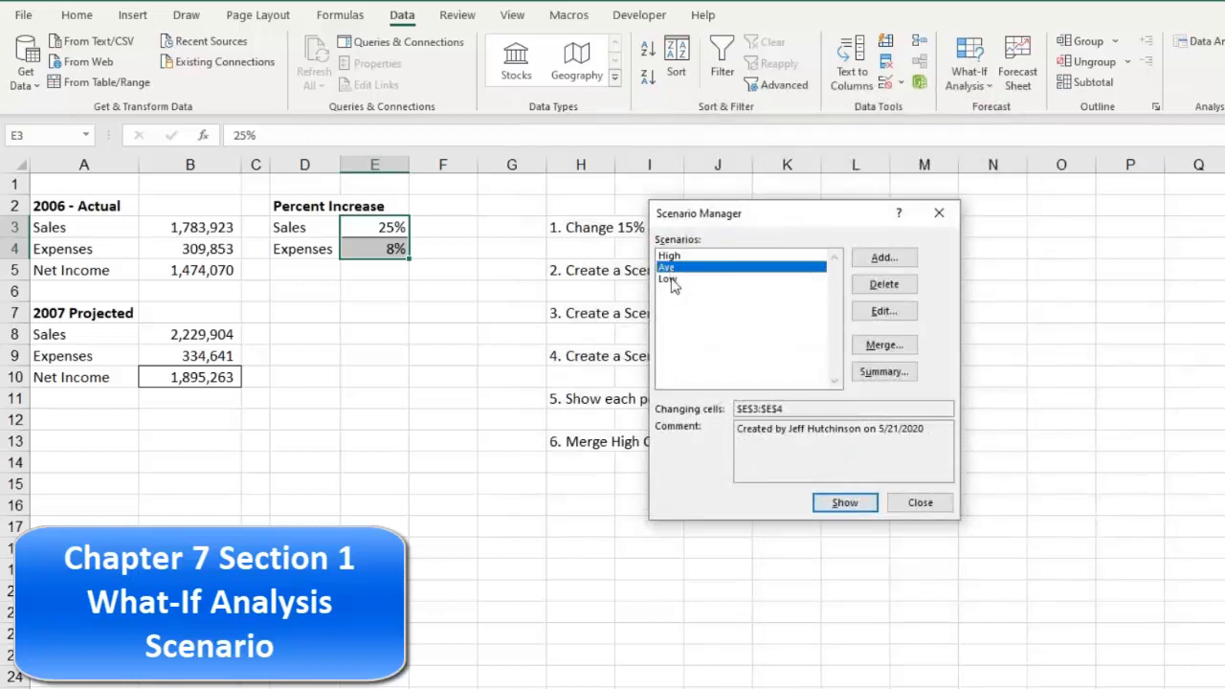
left_click(670, 279)
left_click(670, 256)
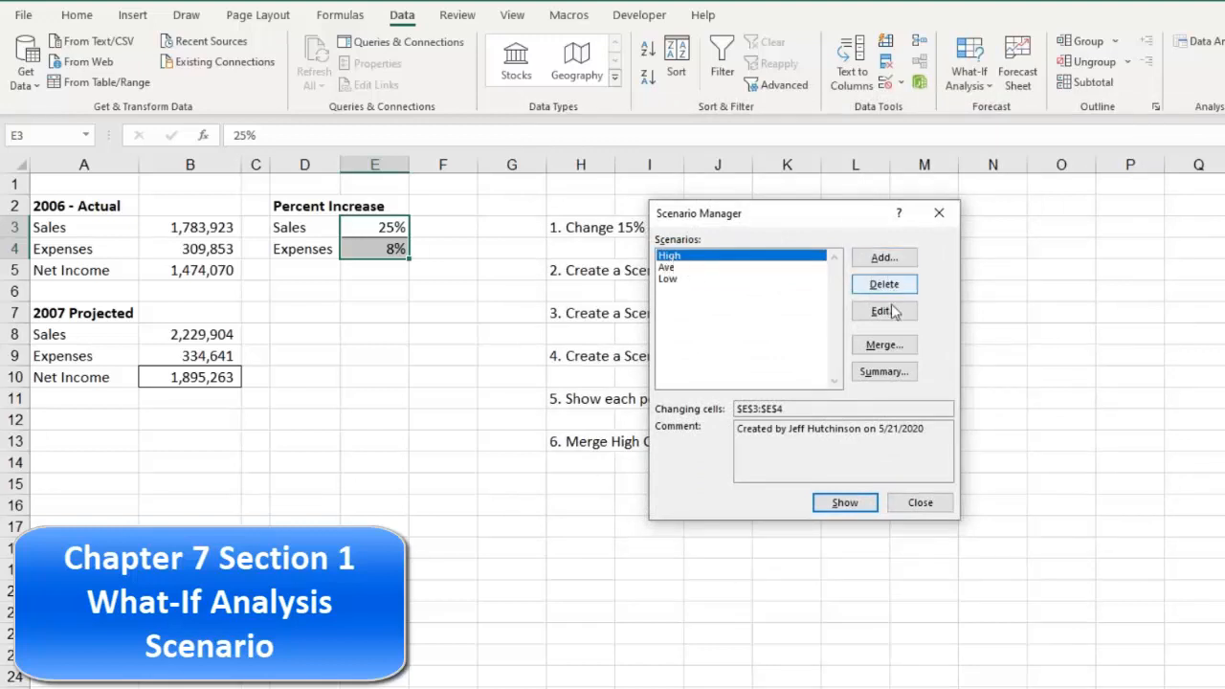
left_click(843, 505)
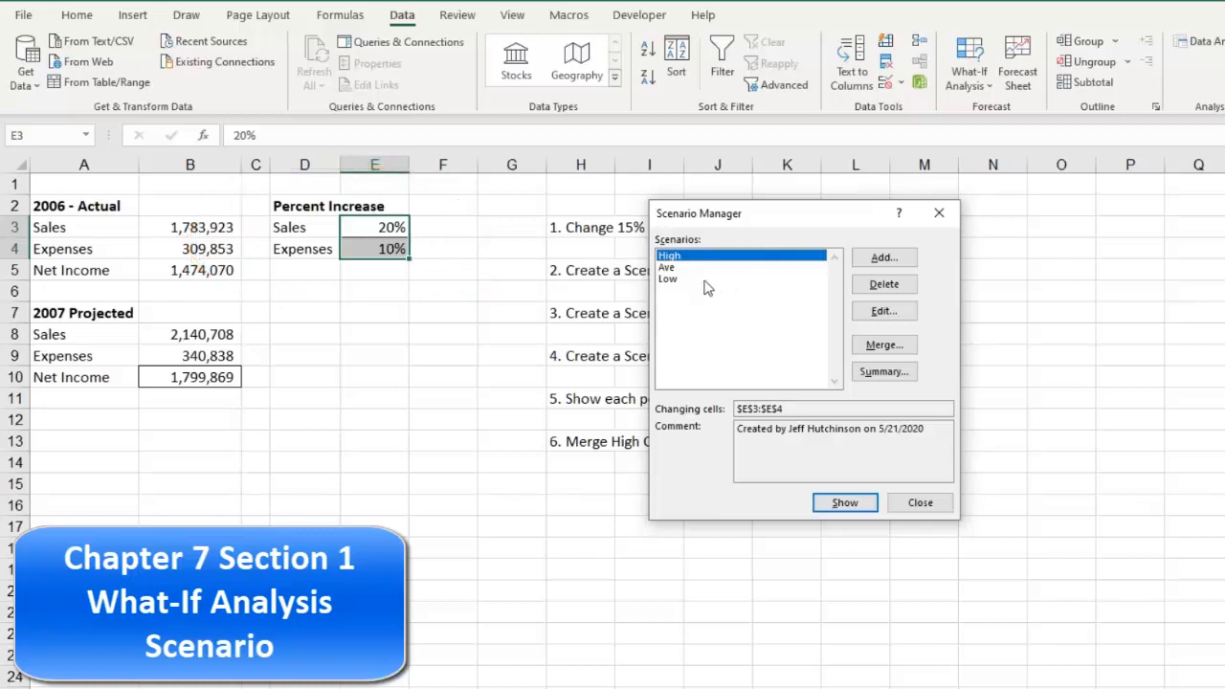
left_click(680, 268)
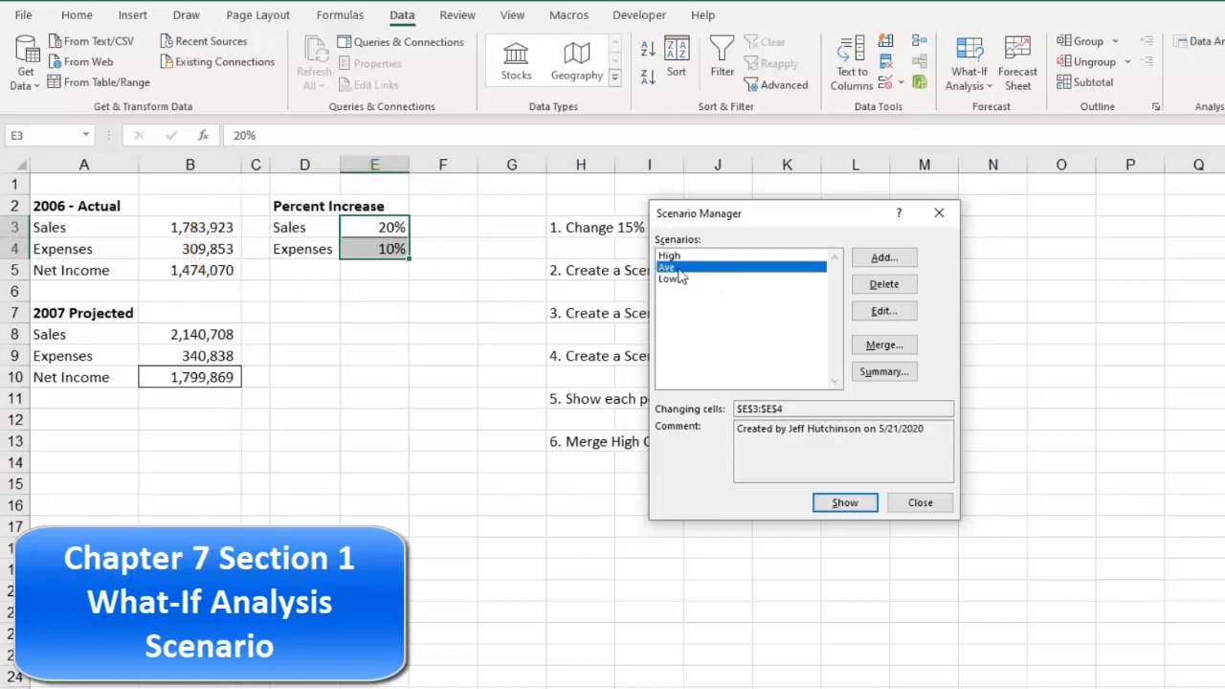
left_click(844, 503)
left_click(668, 279)
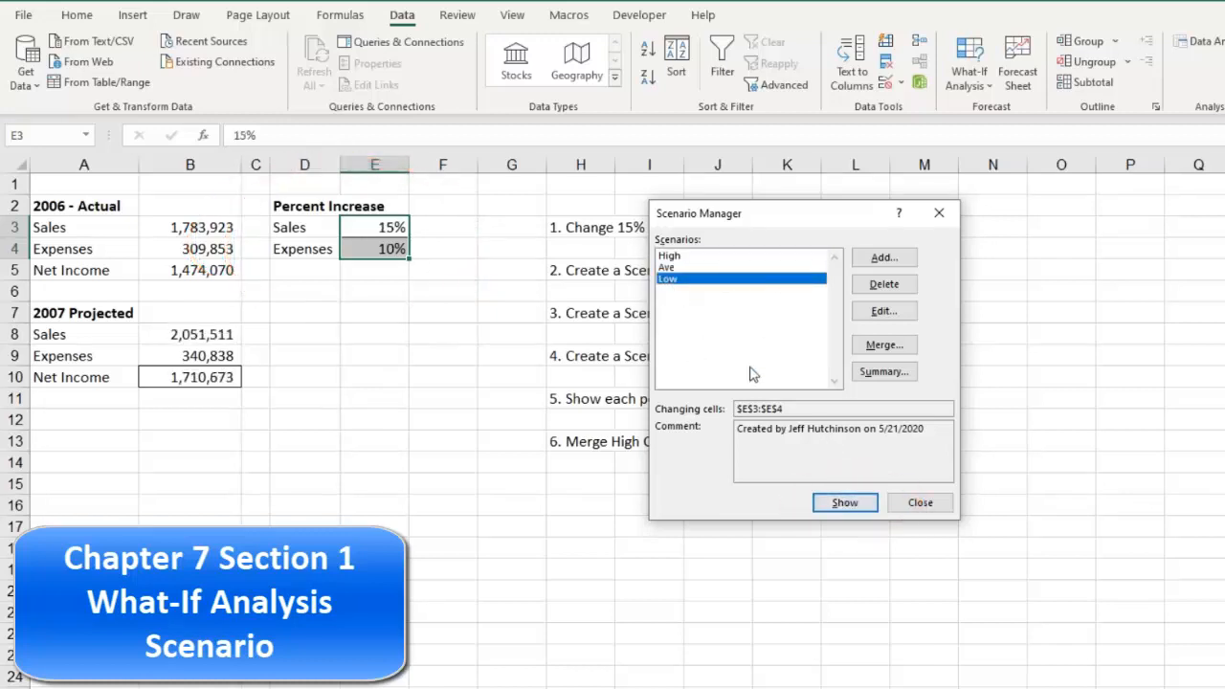
left_click(844, 503)
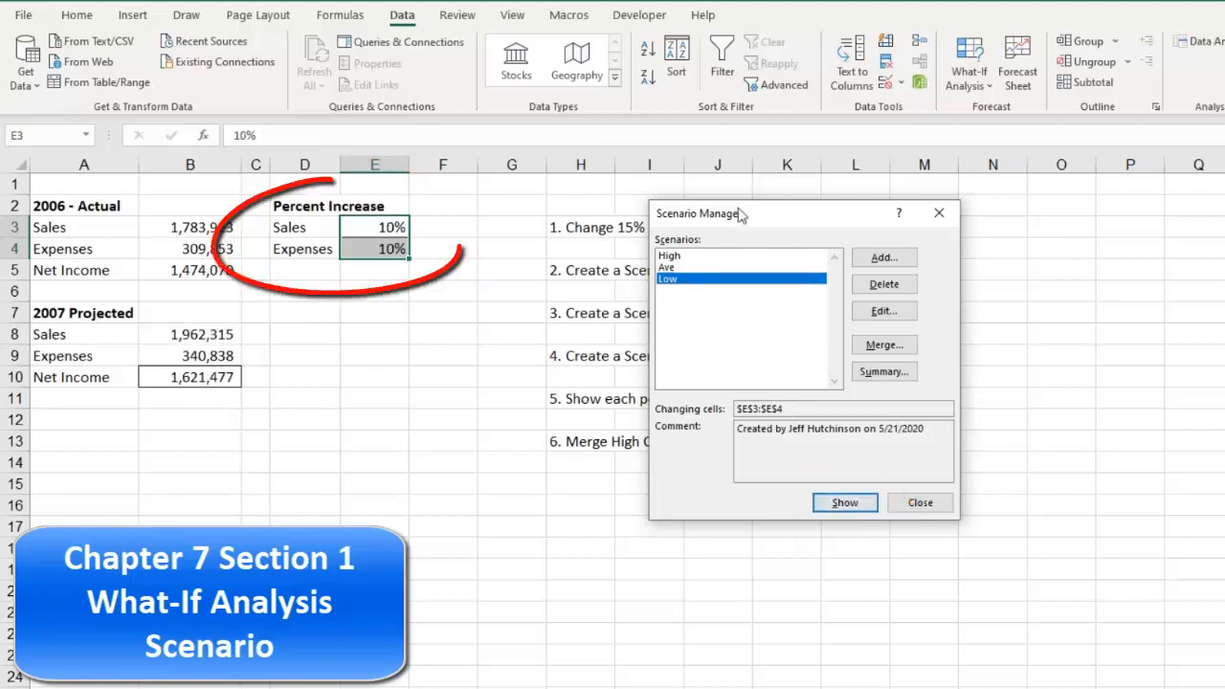
Cycle through High, Ave and Low once more to compare the 2007 projected figures, ending on Low
left_click_drag(742, 213, 780, 277)
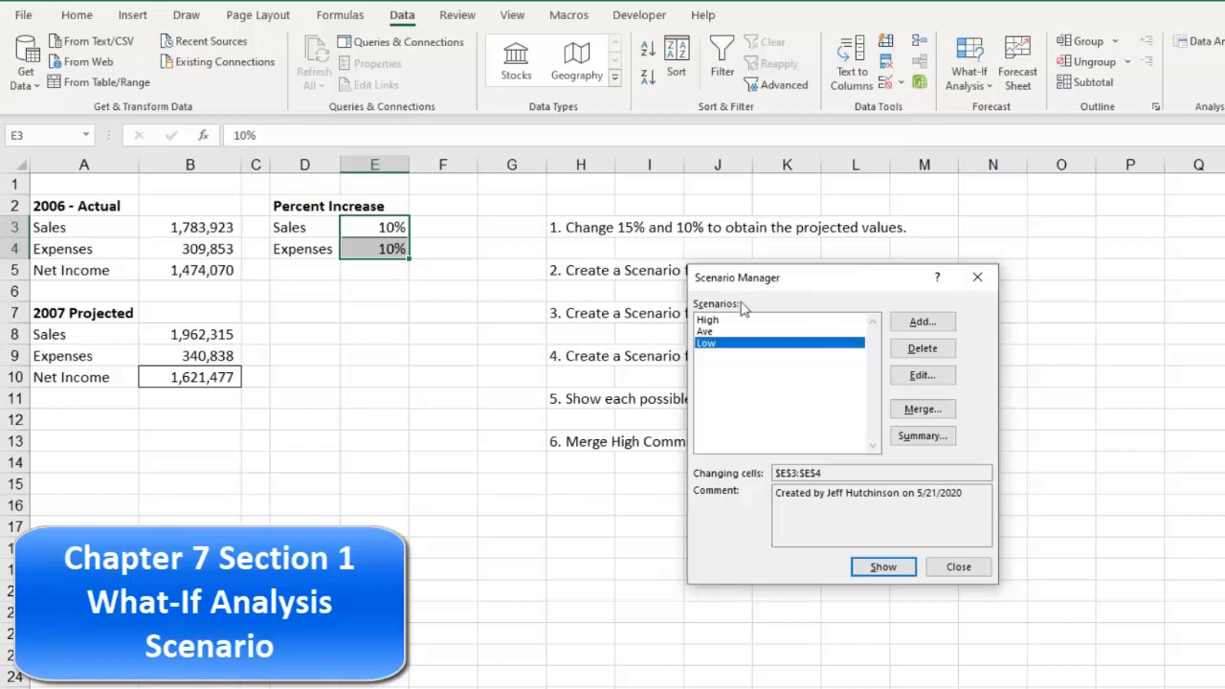
left_click(708, 321)
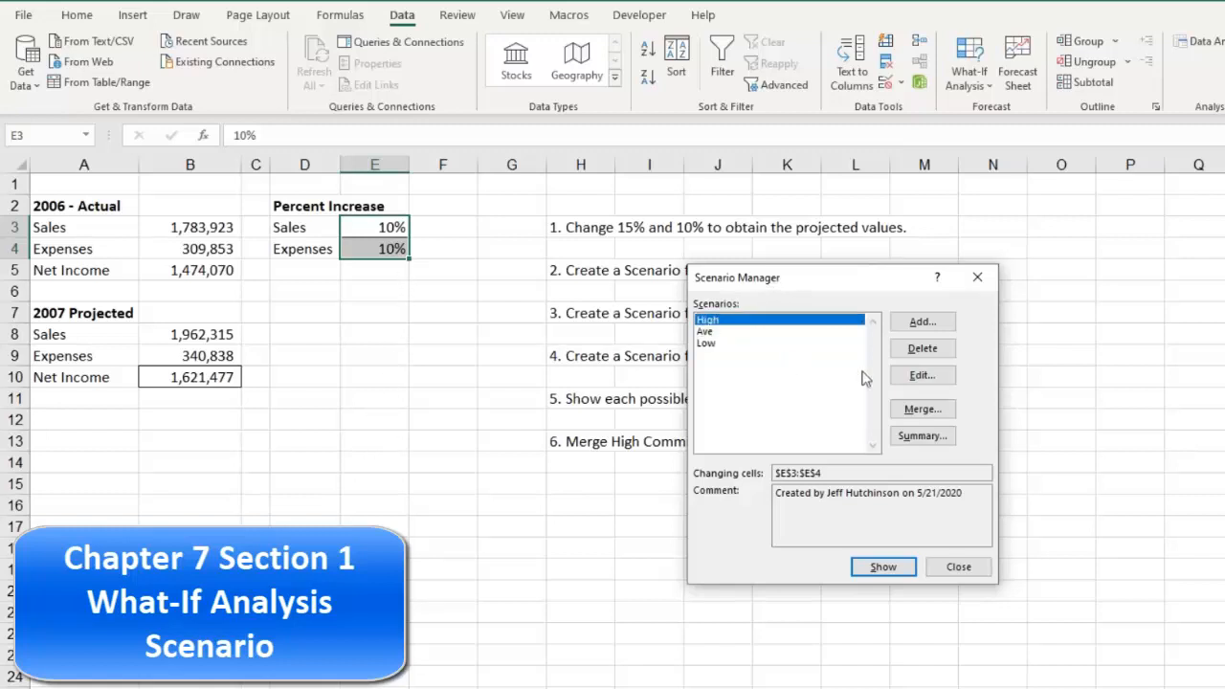
left_click(886, 567)
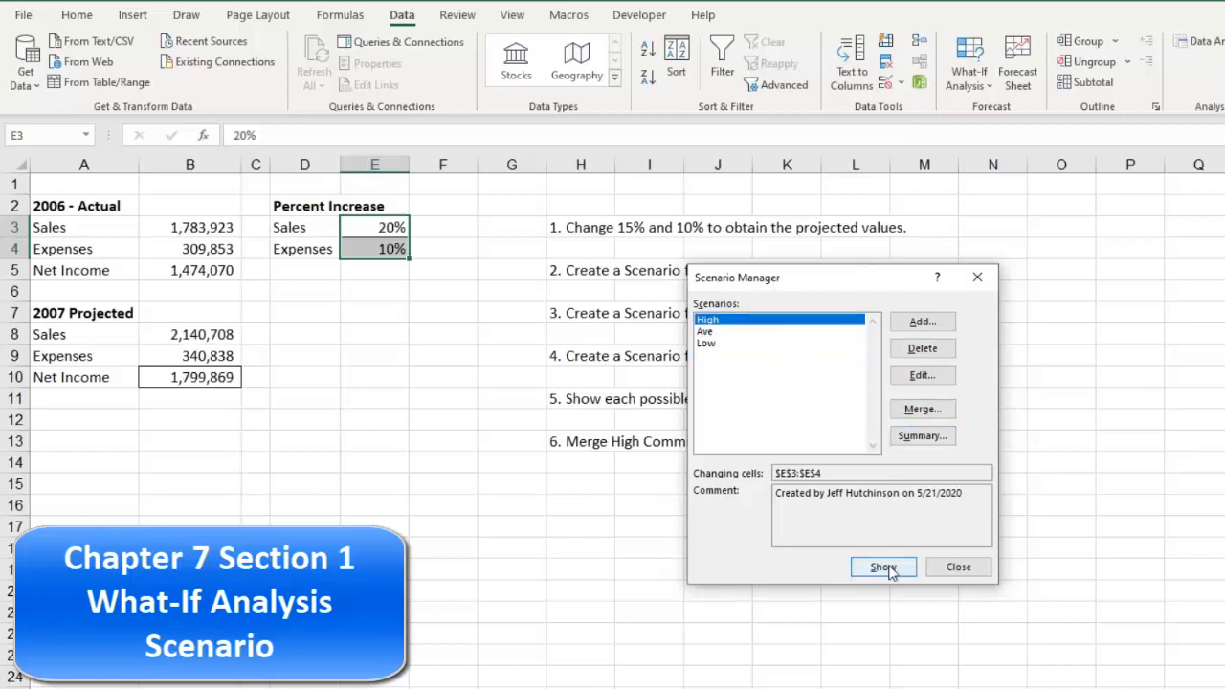
left_click(716, 331)
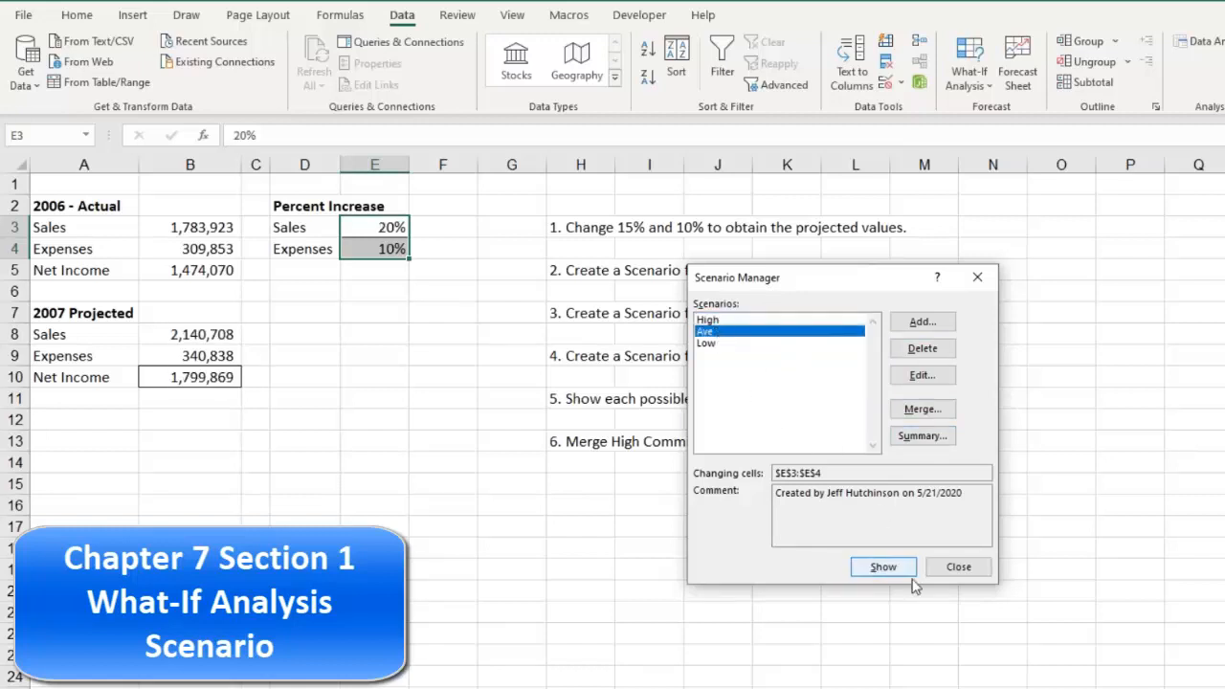
left_click(883, 568)
left_click(744, 344)
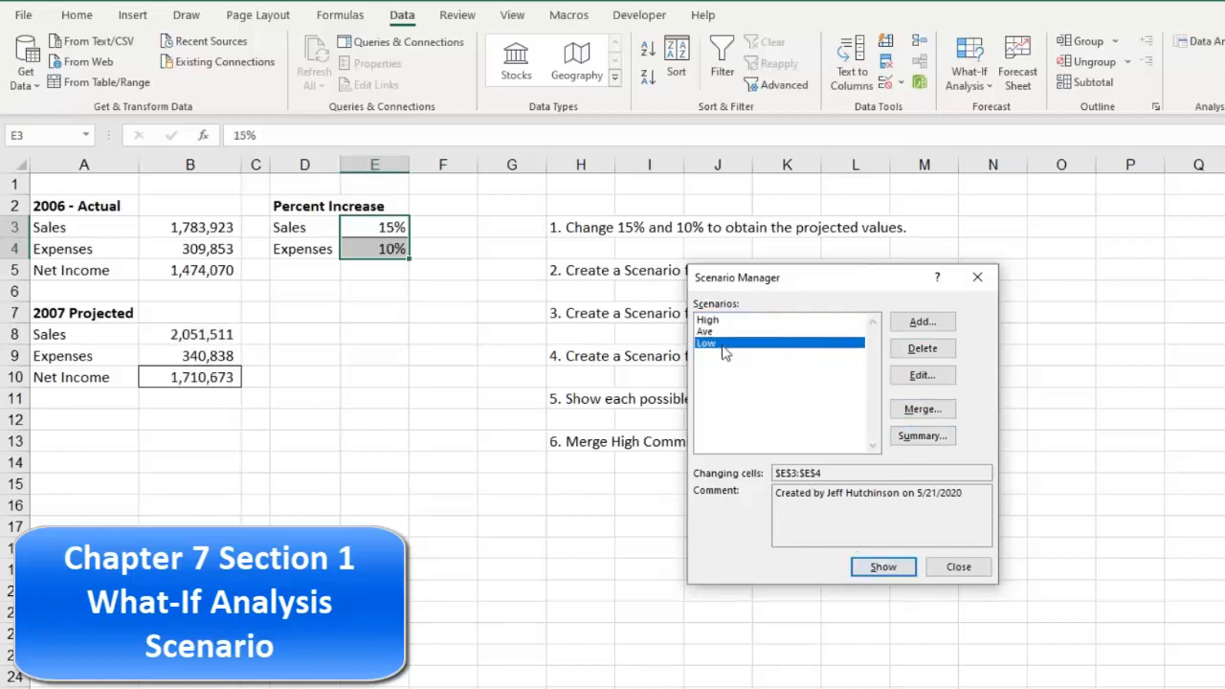
left_click(883, 568)
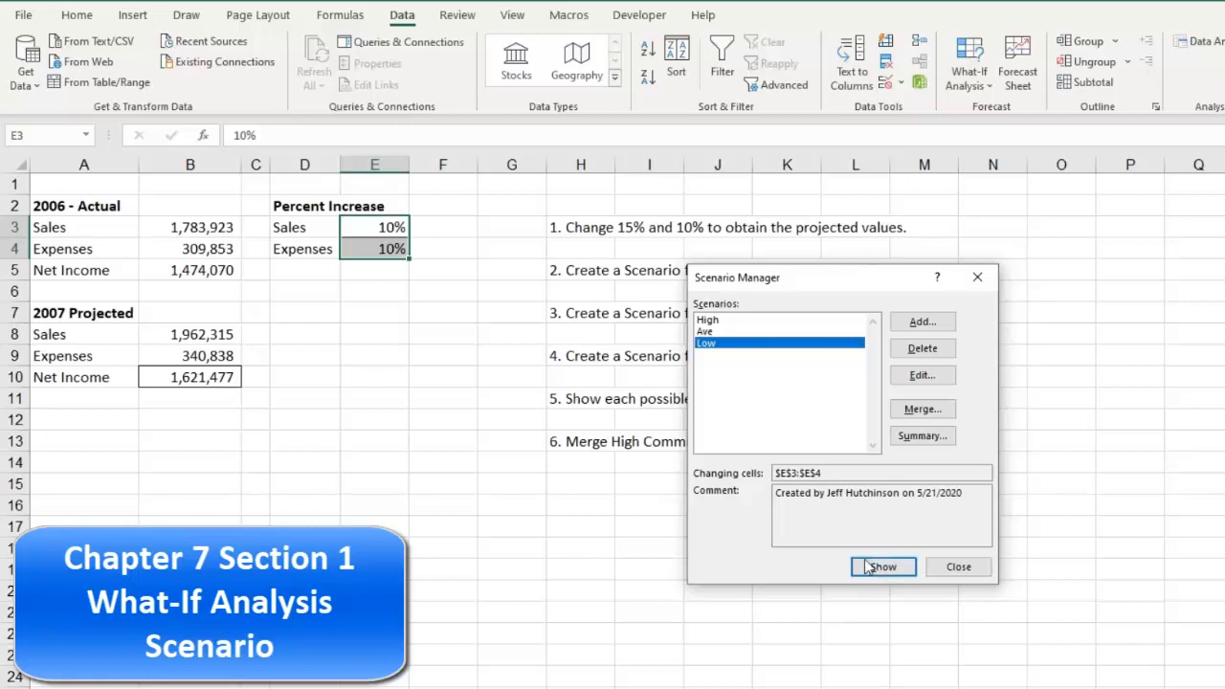
Close the Scenario Manager and select the sales and expenses percentage cells E3:E4
left_click(958, 567)
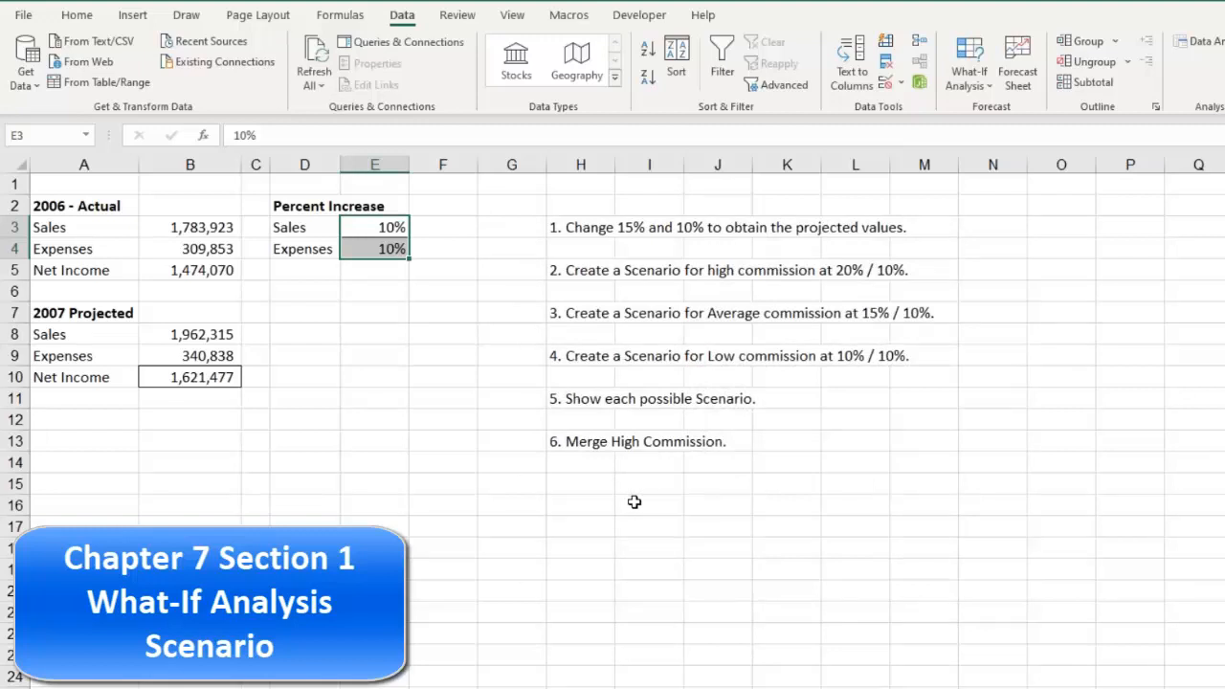
left_click(388, 245)
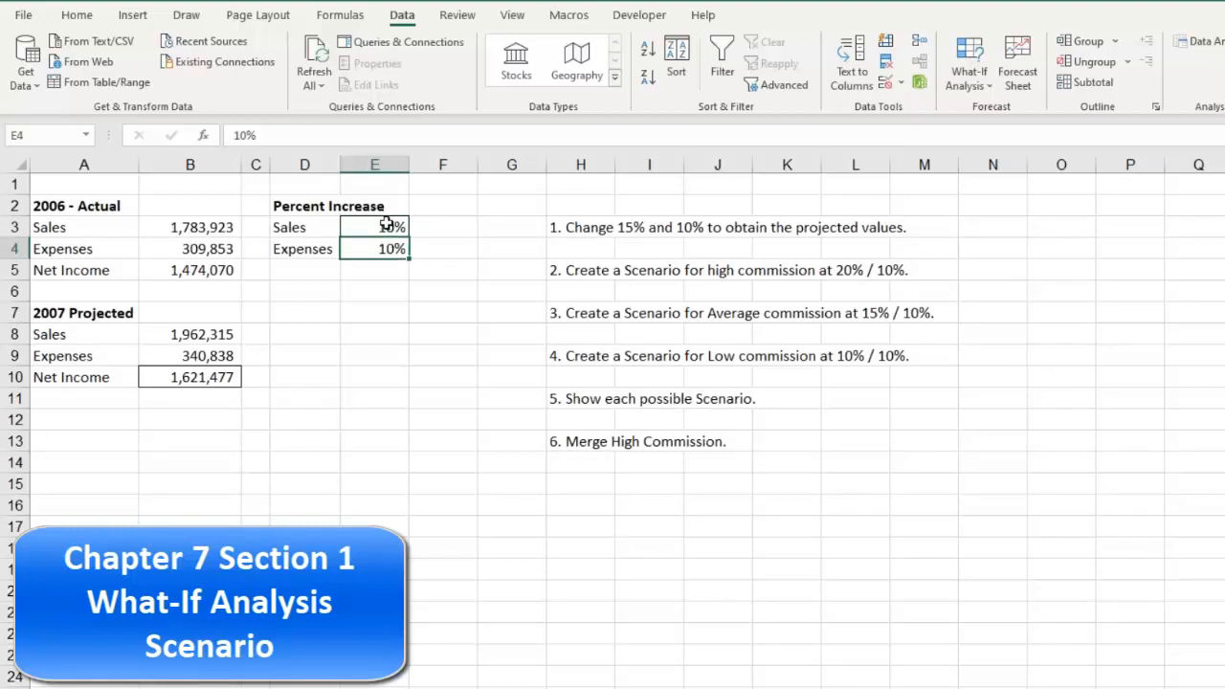
left_click(386, 224)
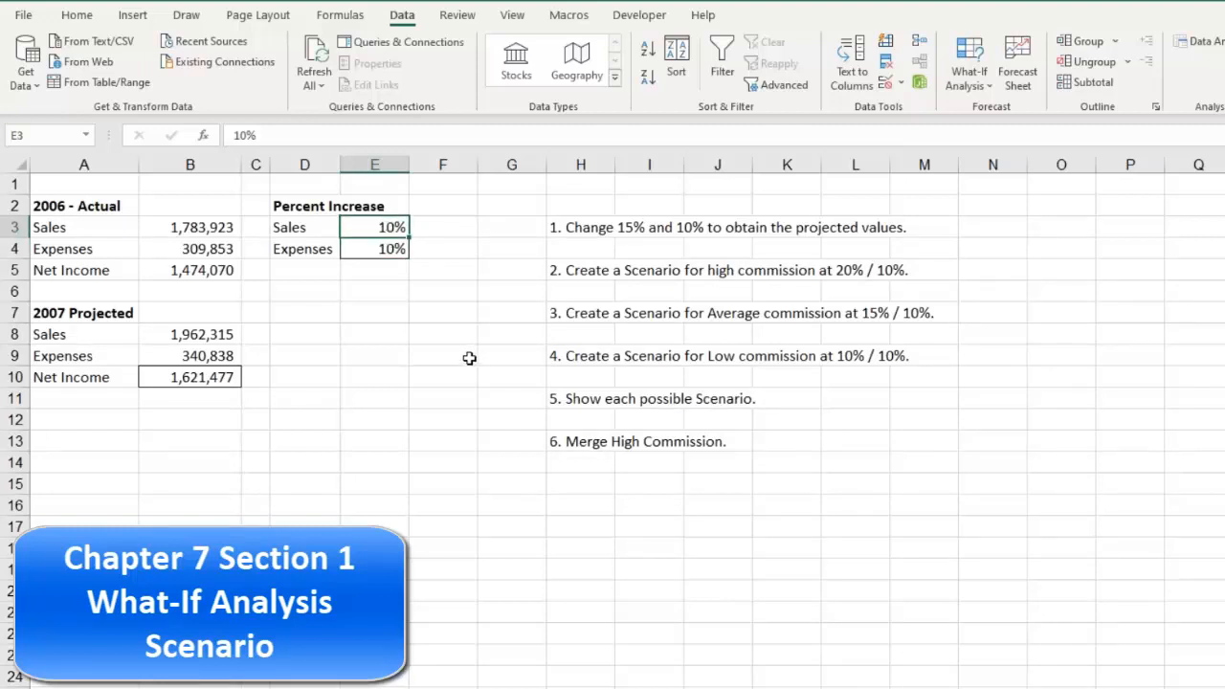
left_click(391, 311)
left_click(378, 232)
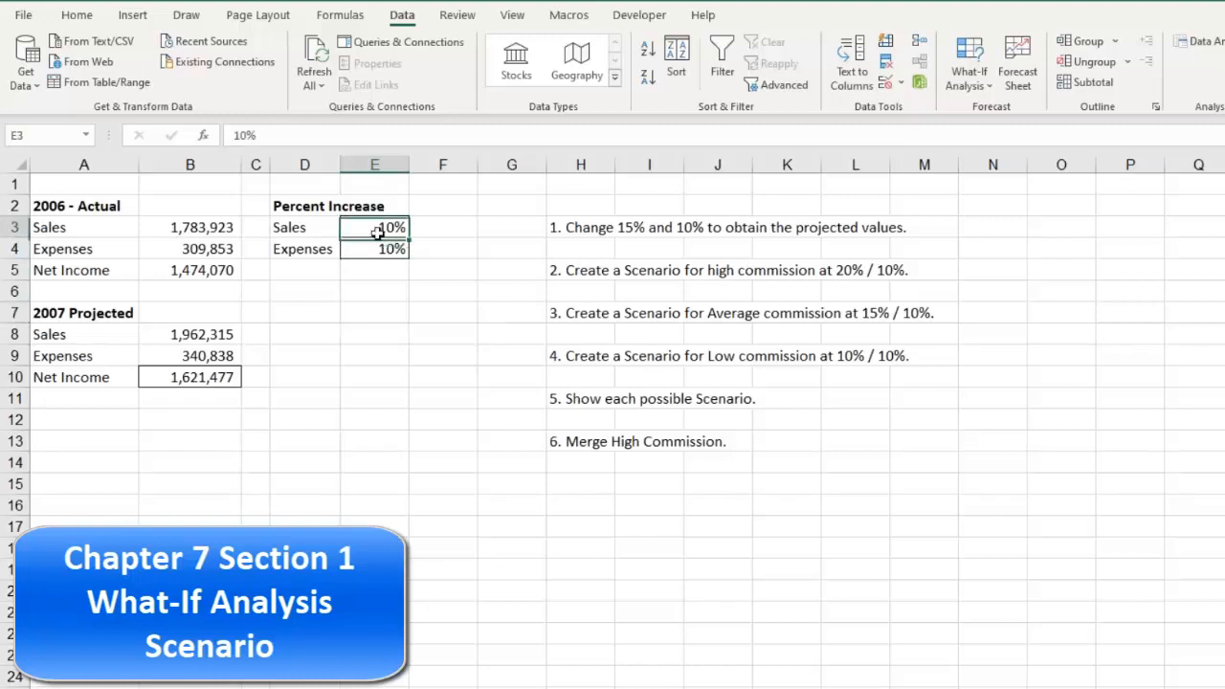
left_click_drag(378, 232, 386, 251)
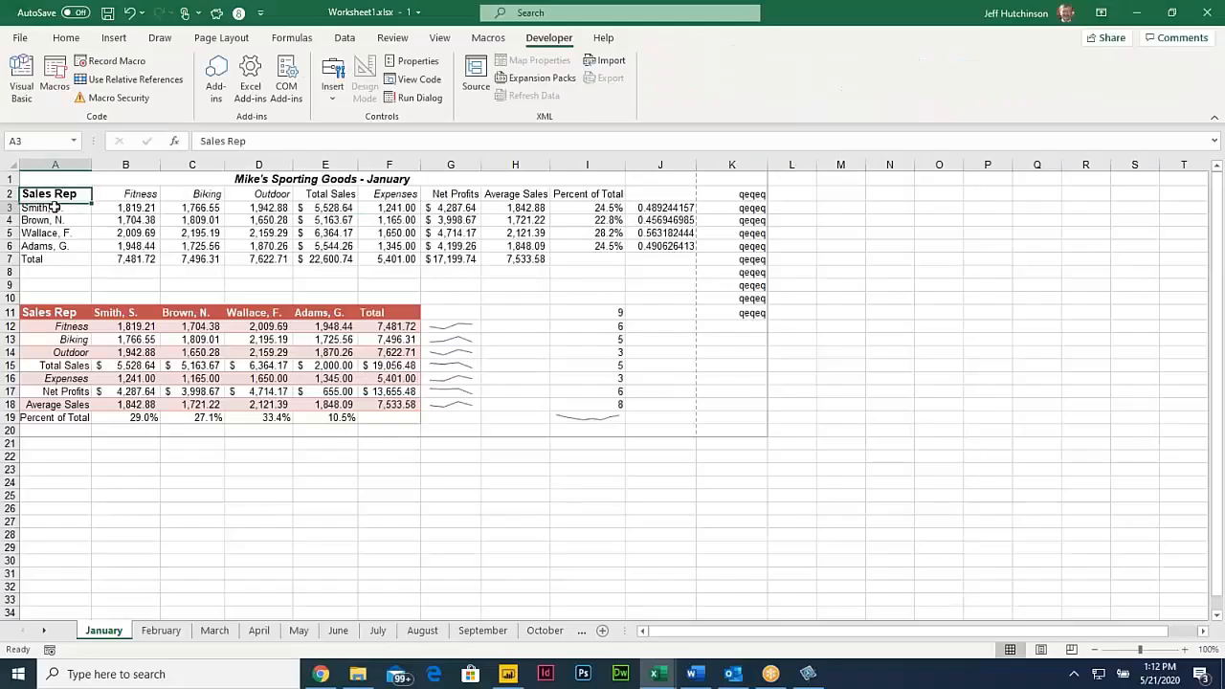
In Worksheet1.xlsx, open the add-ins options and review the Analysis ToolPak, Power BI Publisher and Power Pivot entries
left_click(54, 206)
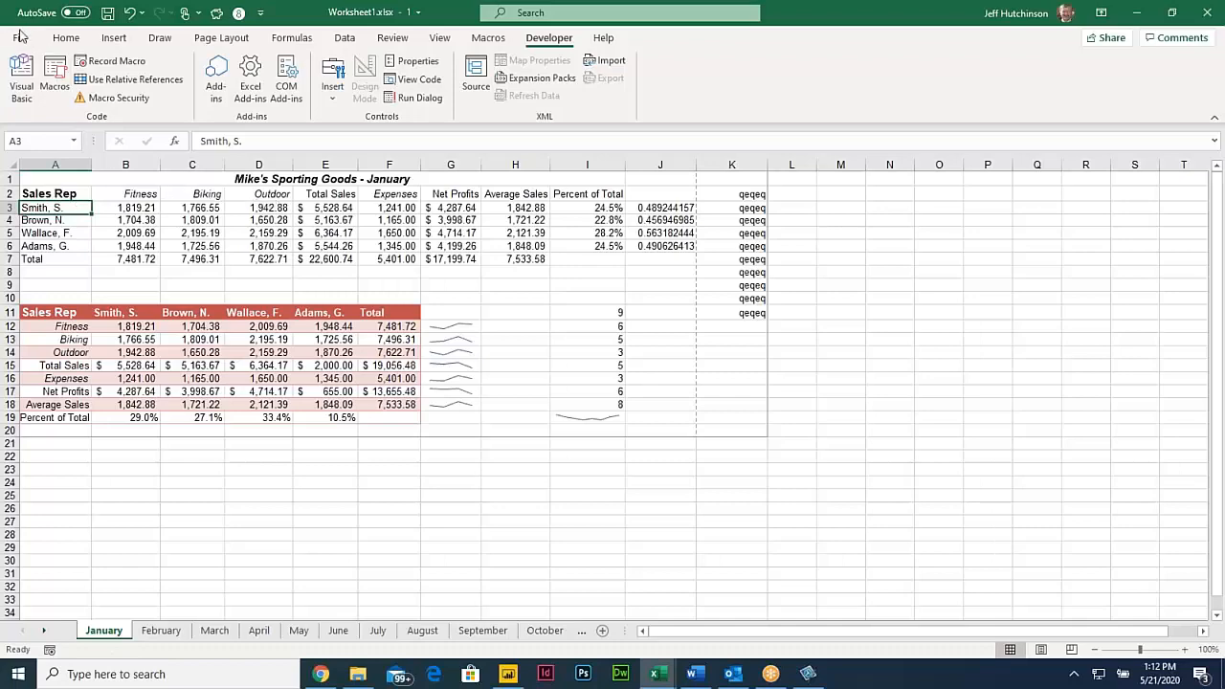
left_click(21, 39)
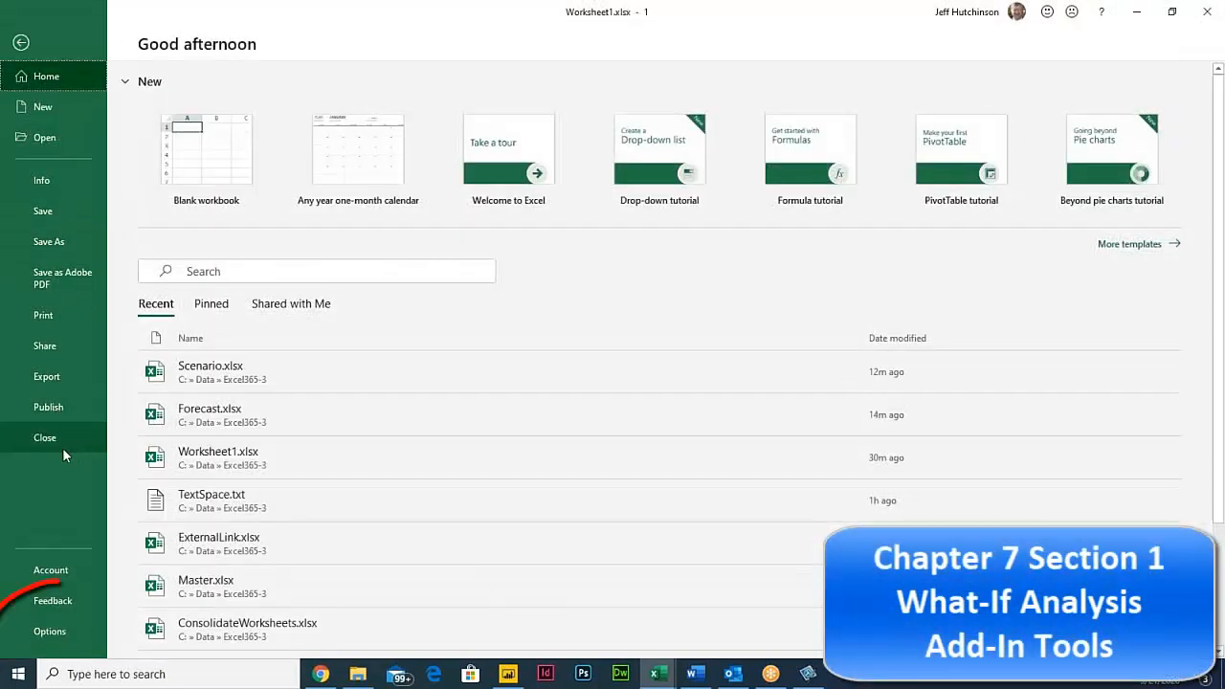
left_click(53, 632)
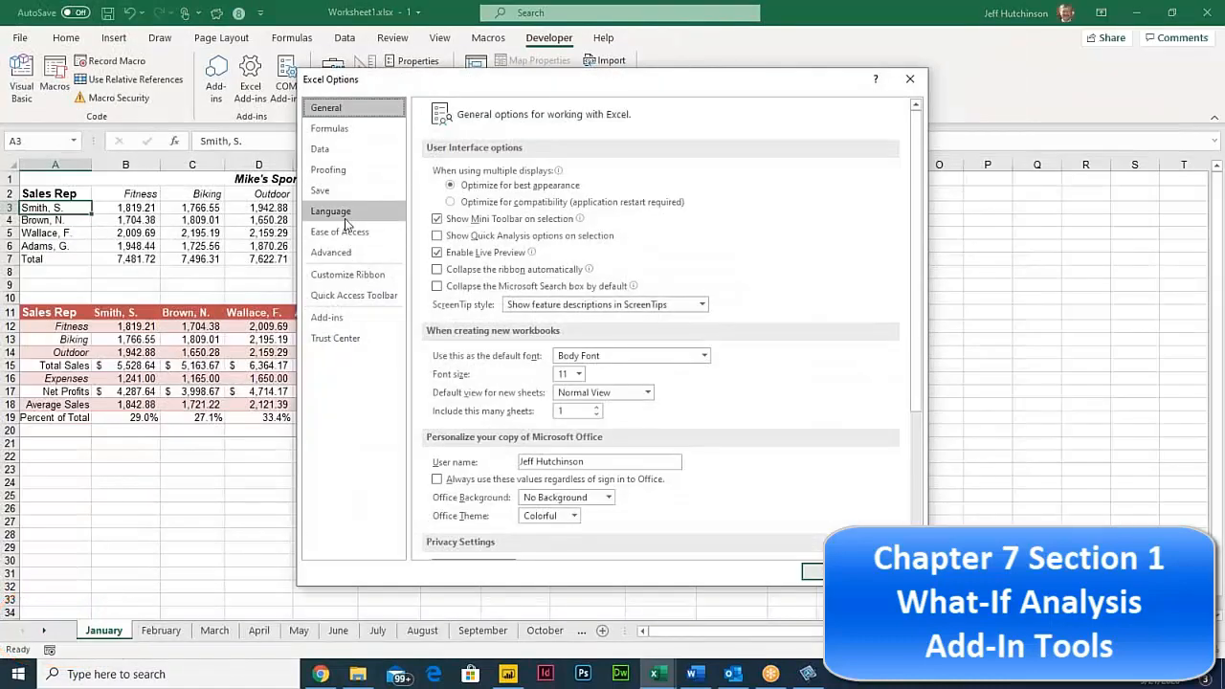
left_click(350, 318)
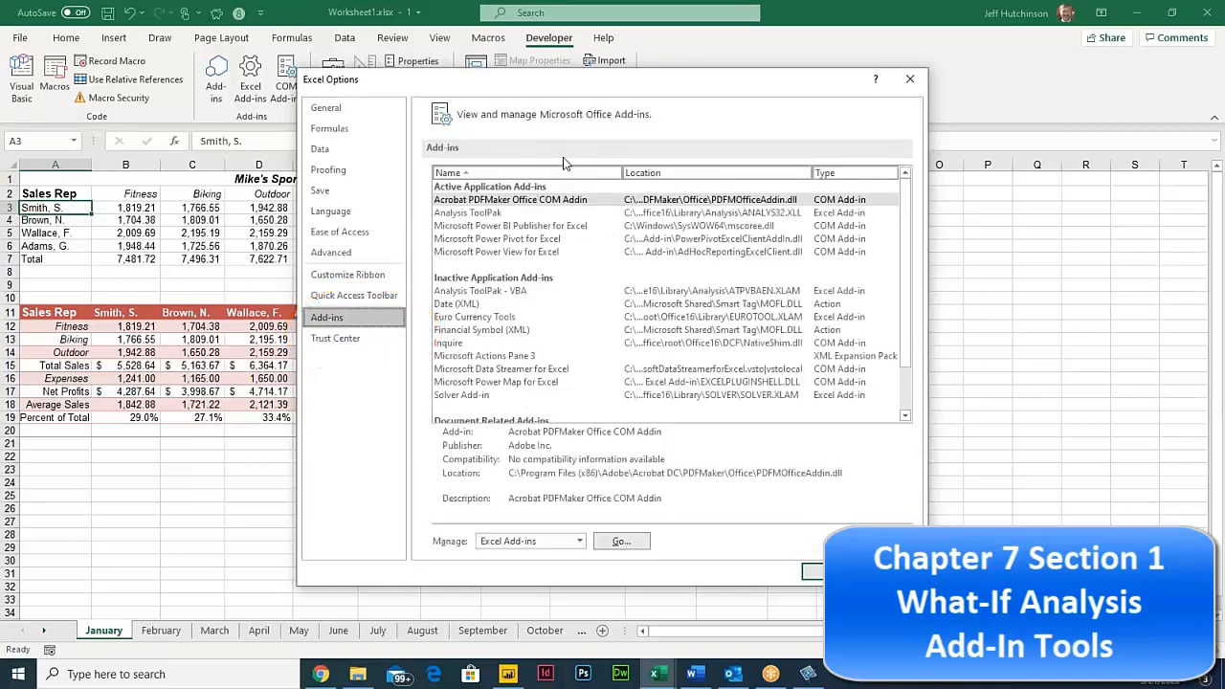
left_click(488, 213)
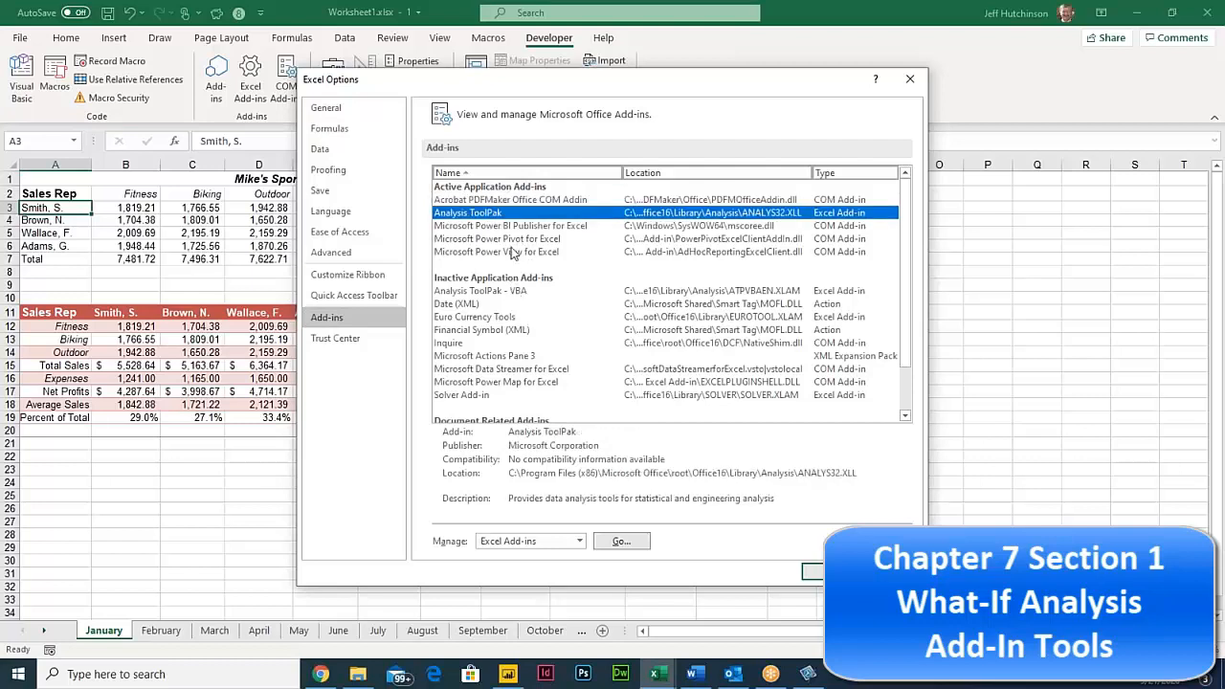
left_click(518, 239)
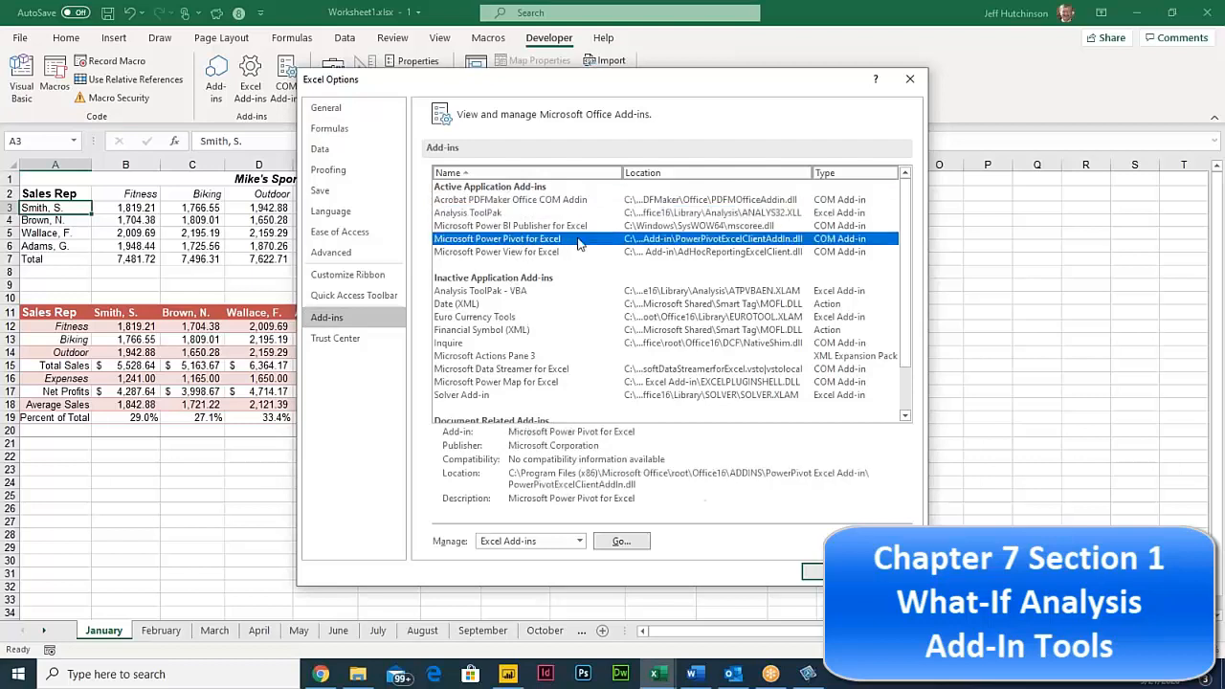
left_click(515, 230)
left_click(513, 243)
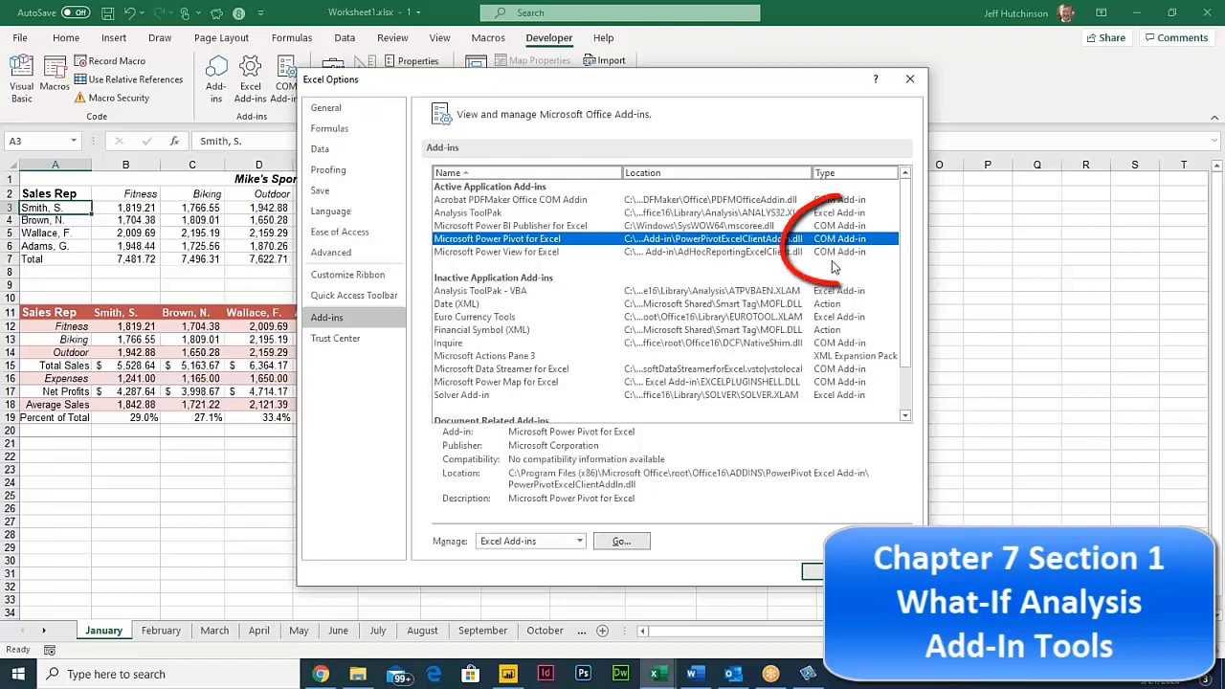
Open the list of available COM add-ins for review and accept it without altering the selection
left_click(579, 542)
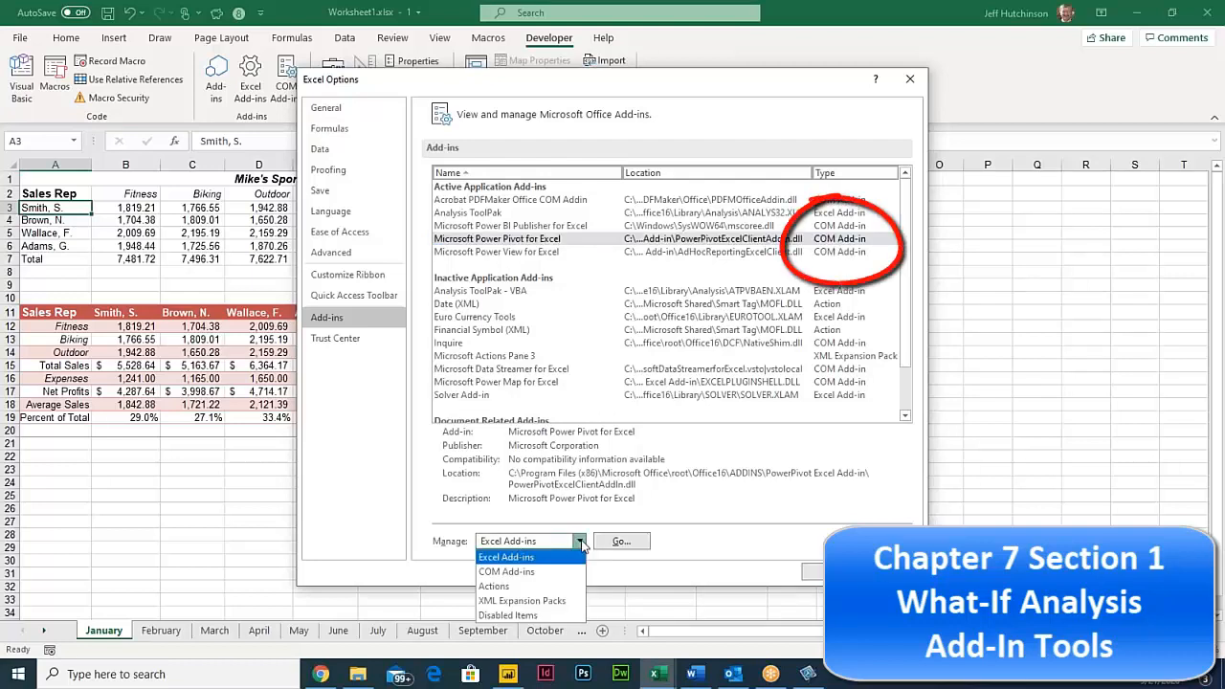
left_click(517, 570)
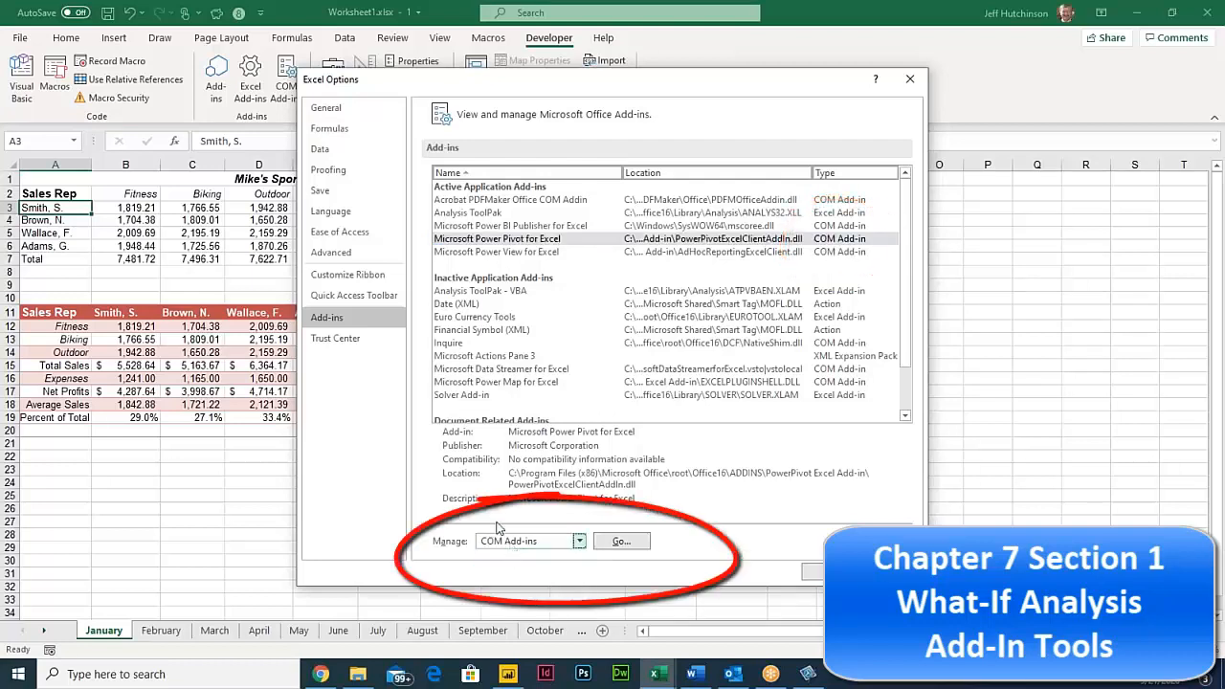
left_click(620, 542)
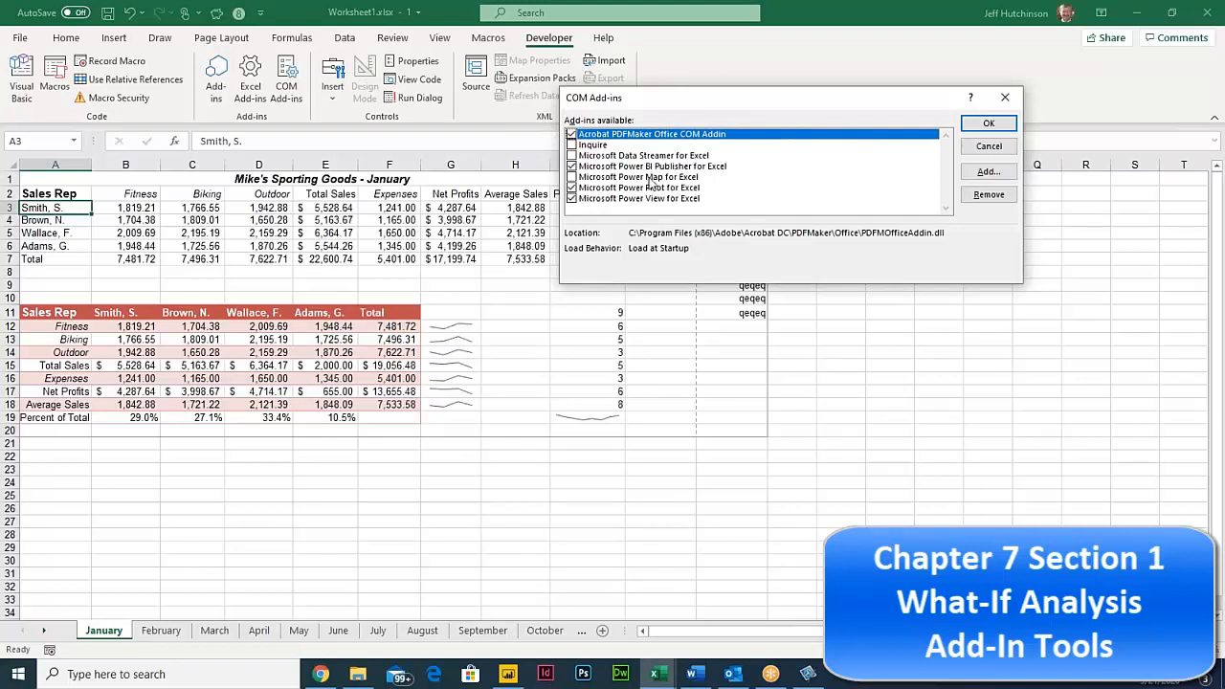
left_click(988, 126)
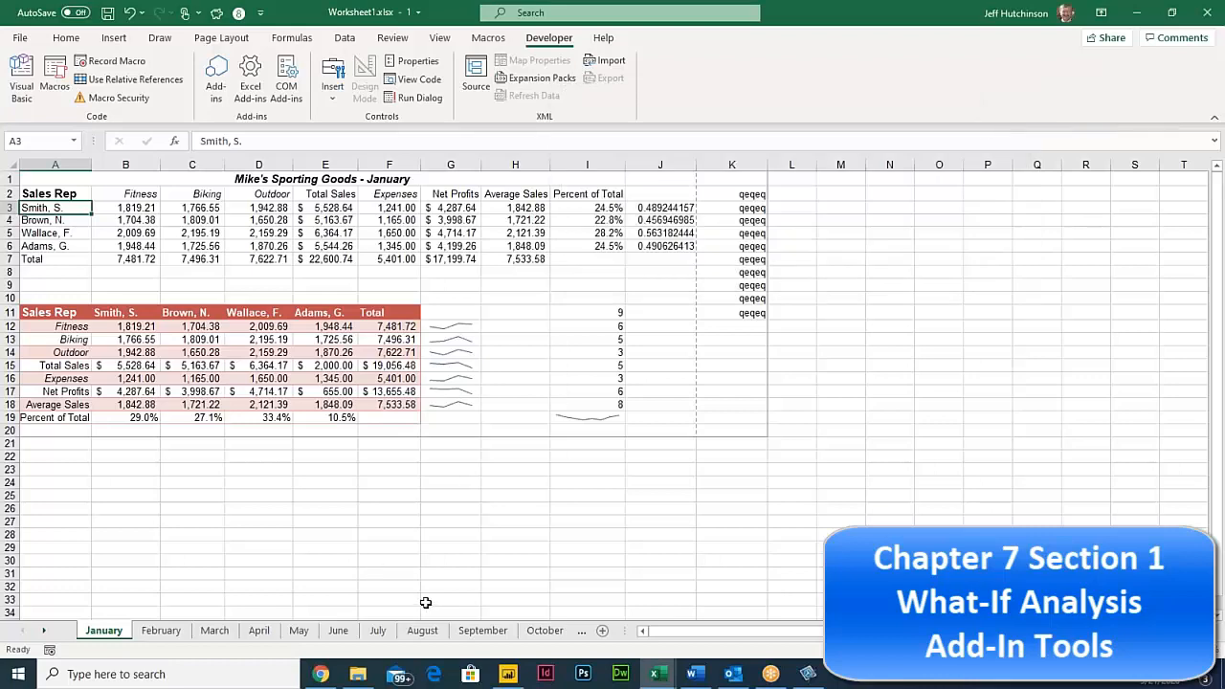
Enable the Solver Add-in alongside the Analysis ToolPak in the Excel add-ins manager
left_click(24, 39)
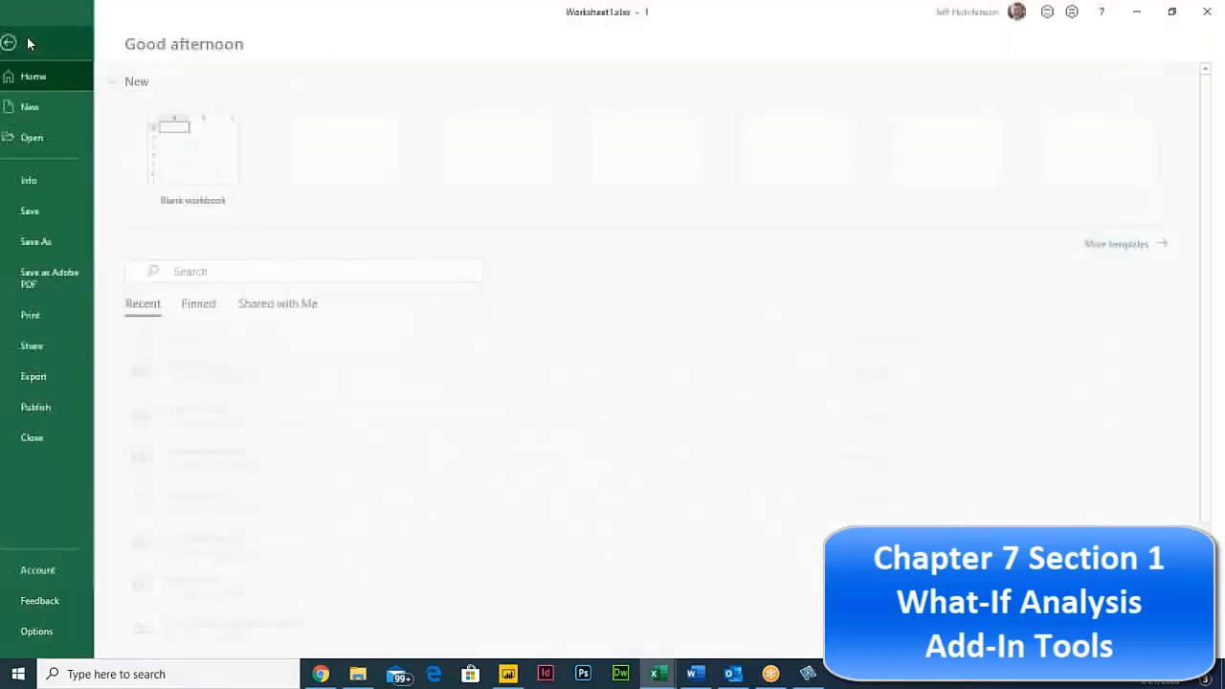
left_click(59, 636)
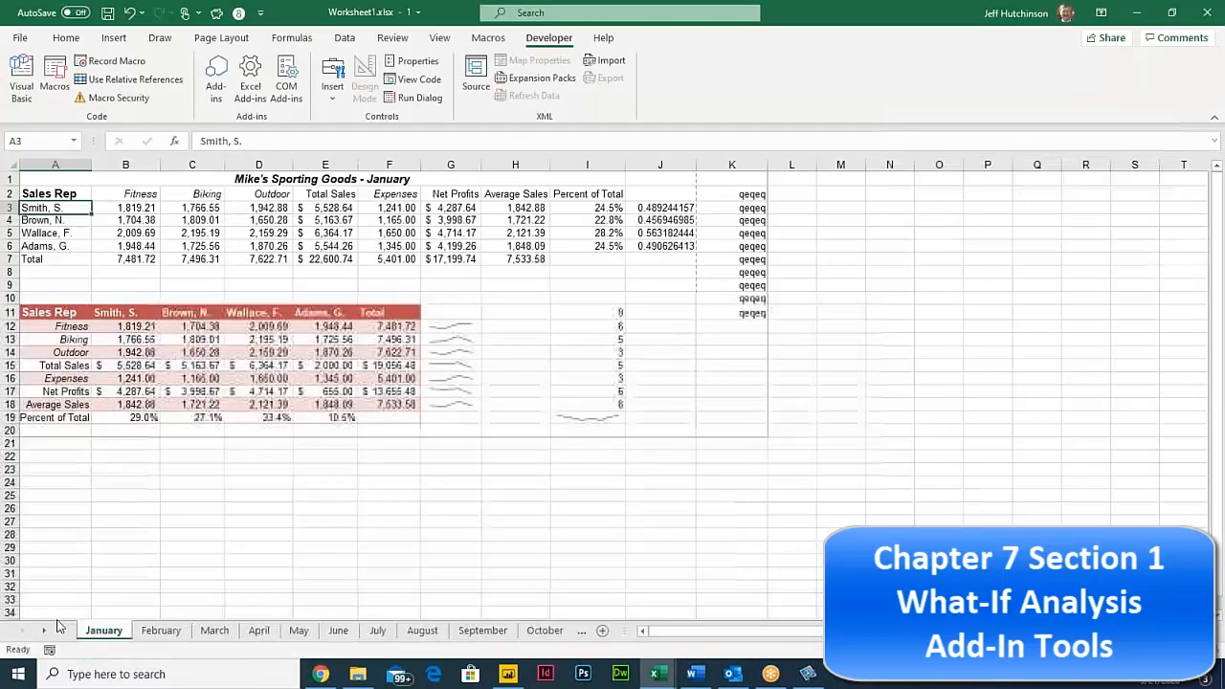
left_click(331, 319)
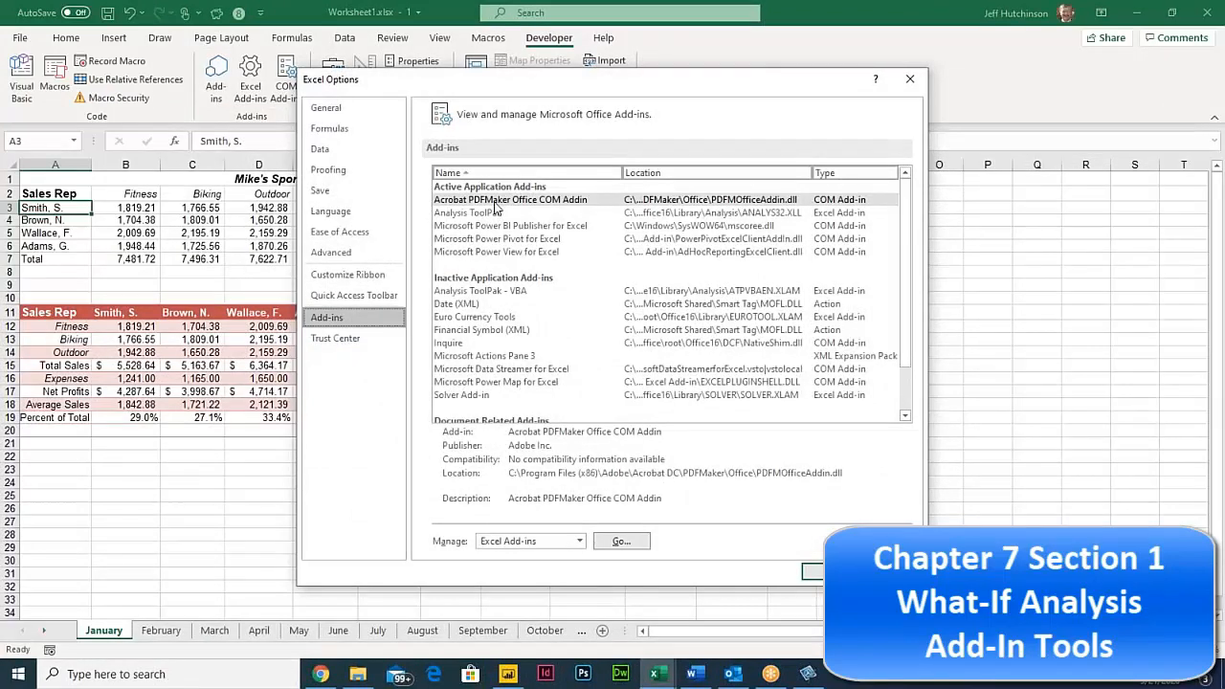
left_click(489, 213)
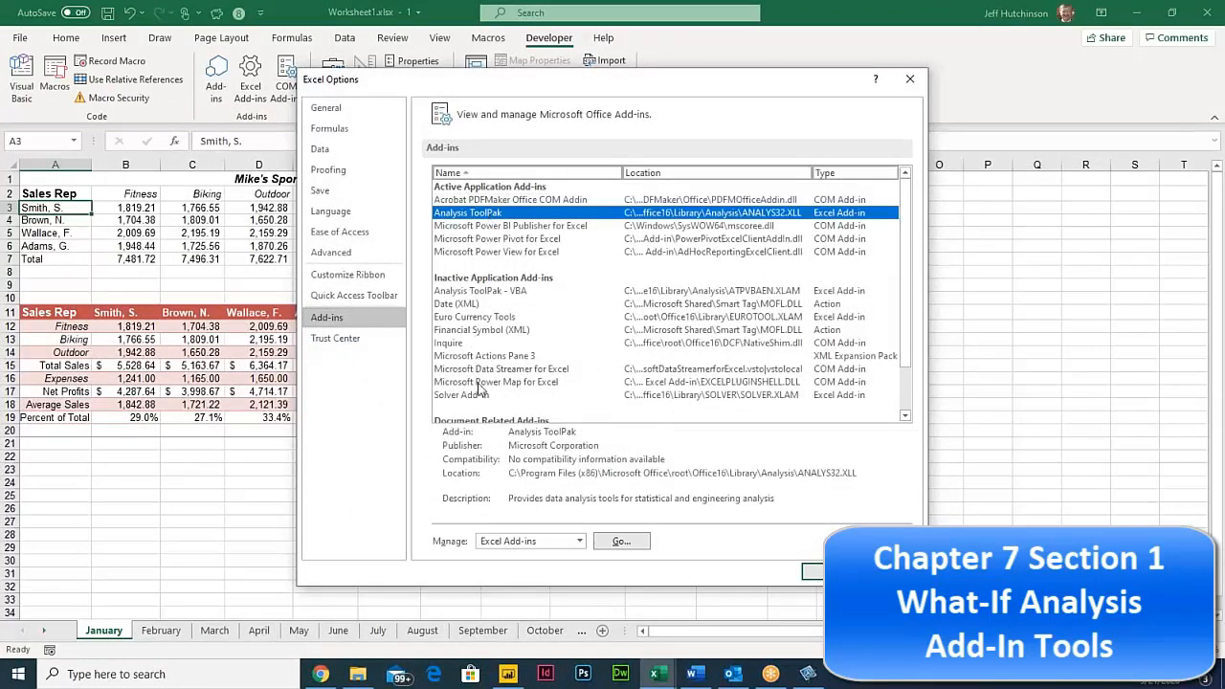
scroll(485, 393, "down", 2)
left_click(462, 340)
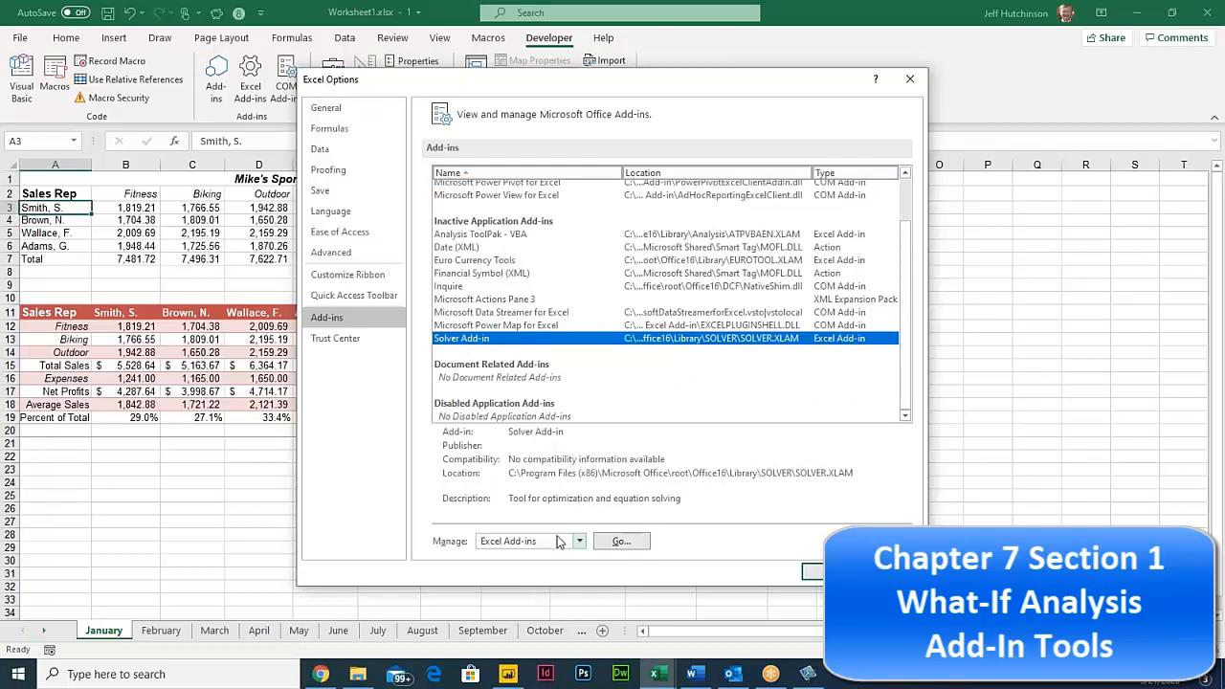
left_click(621, 541)
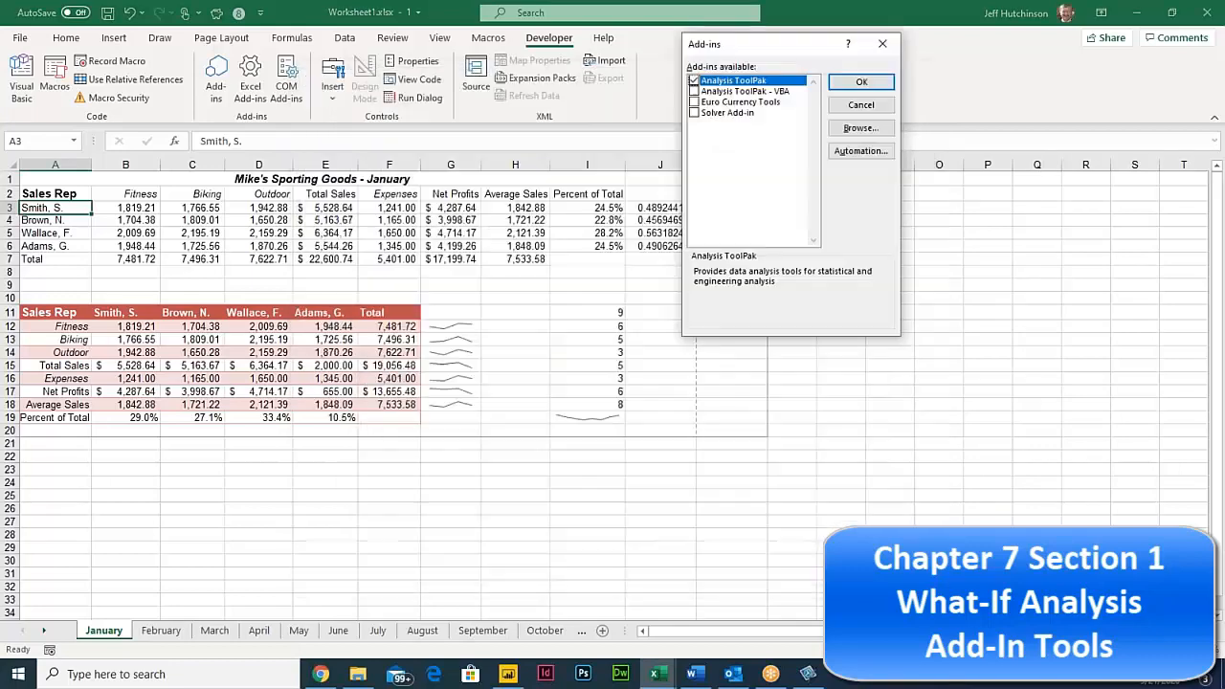
left_click(694, 81)
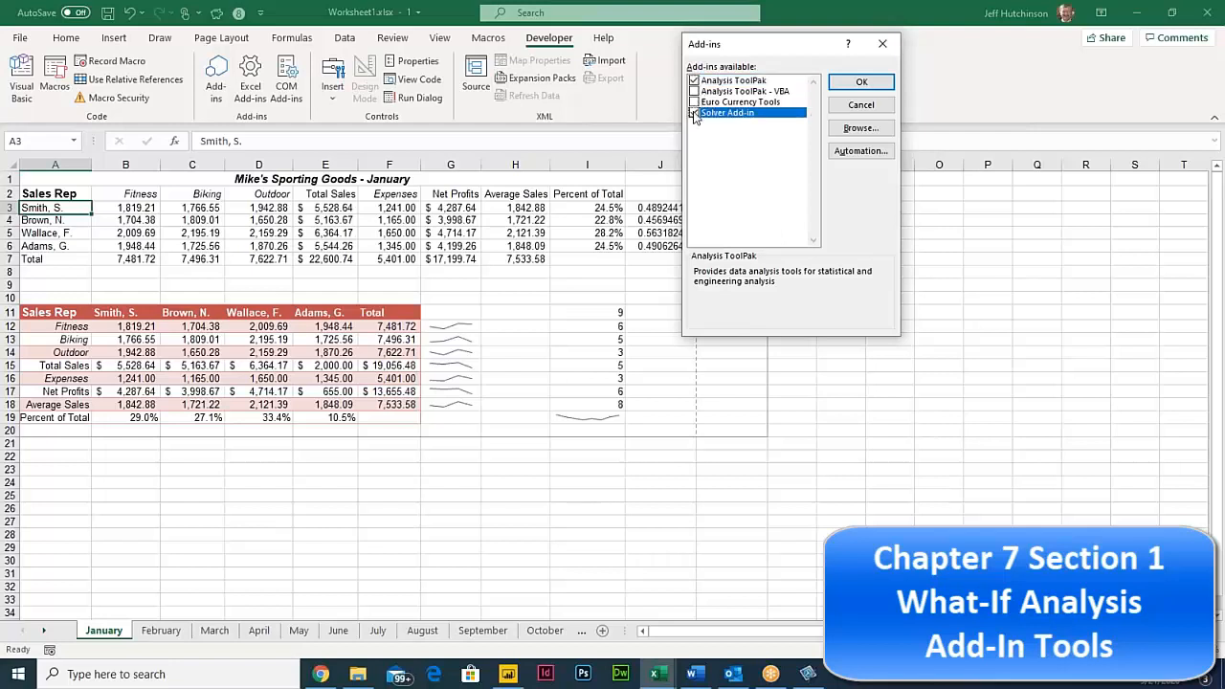
left_click(694, 113)
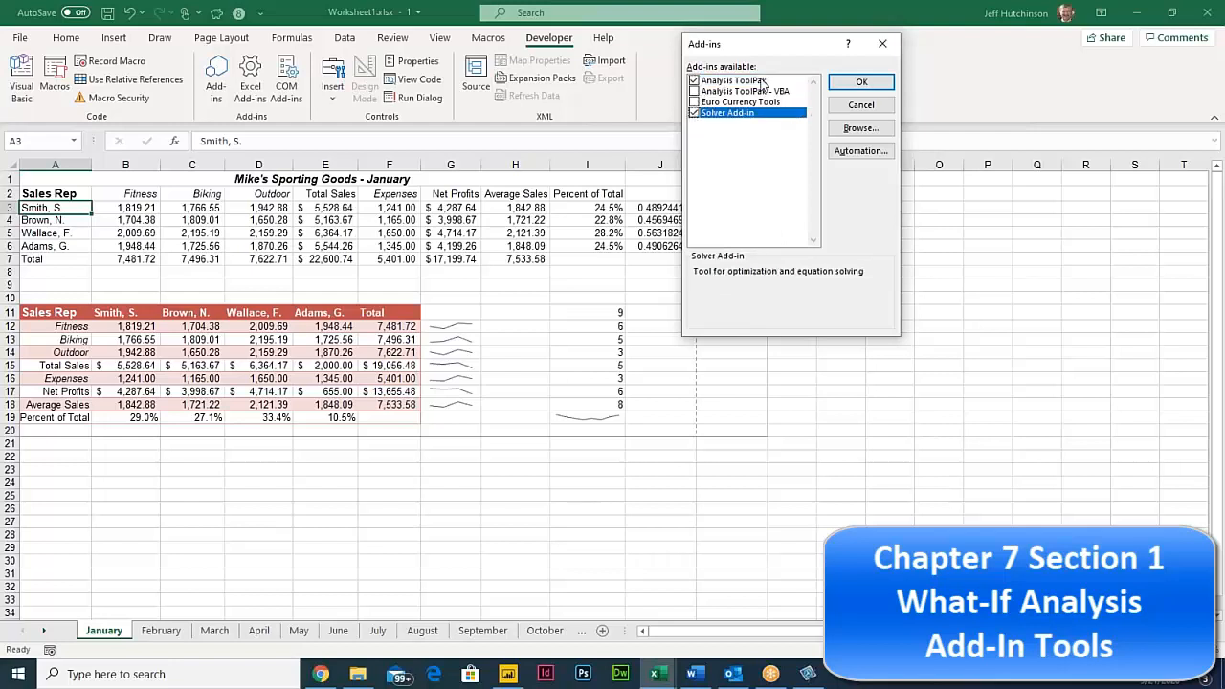
left_click(859, 84)
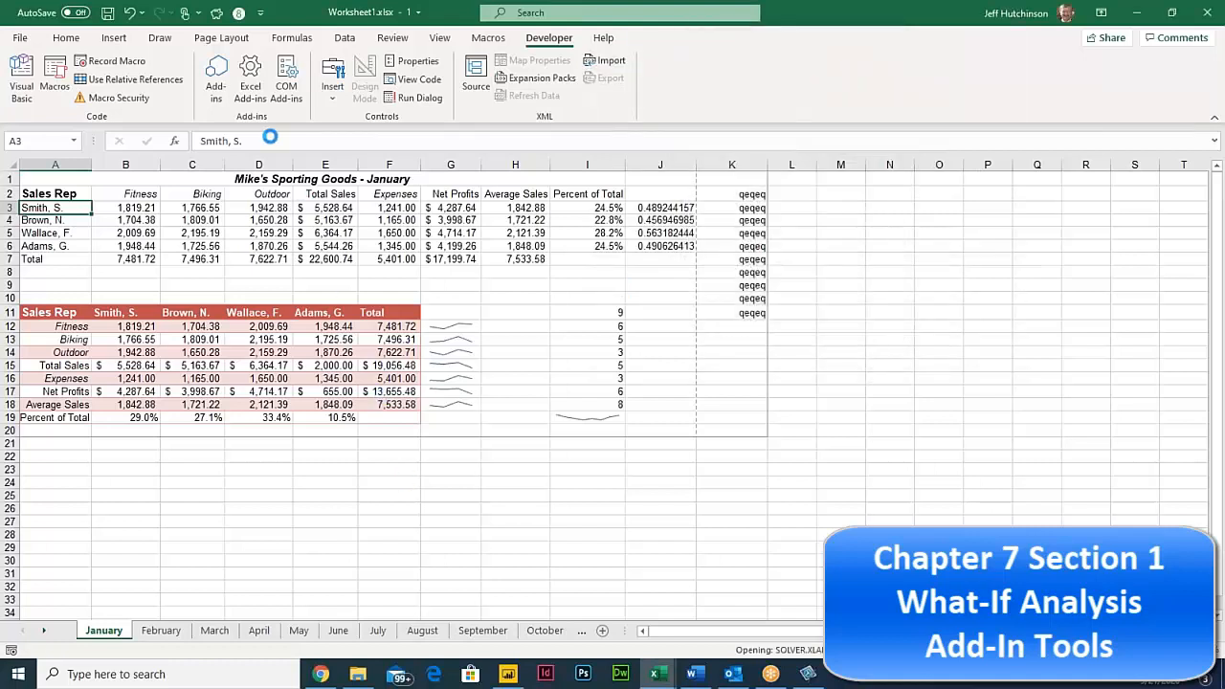
Open the Data Analysis tools and look through the list of available analysis types
left_click(344, 42)
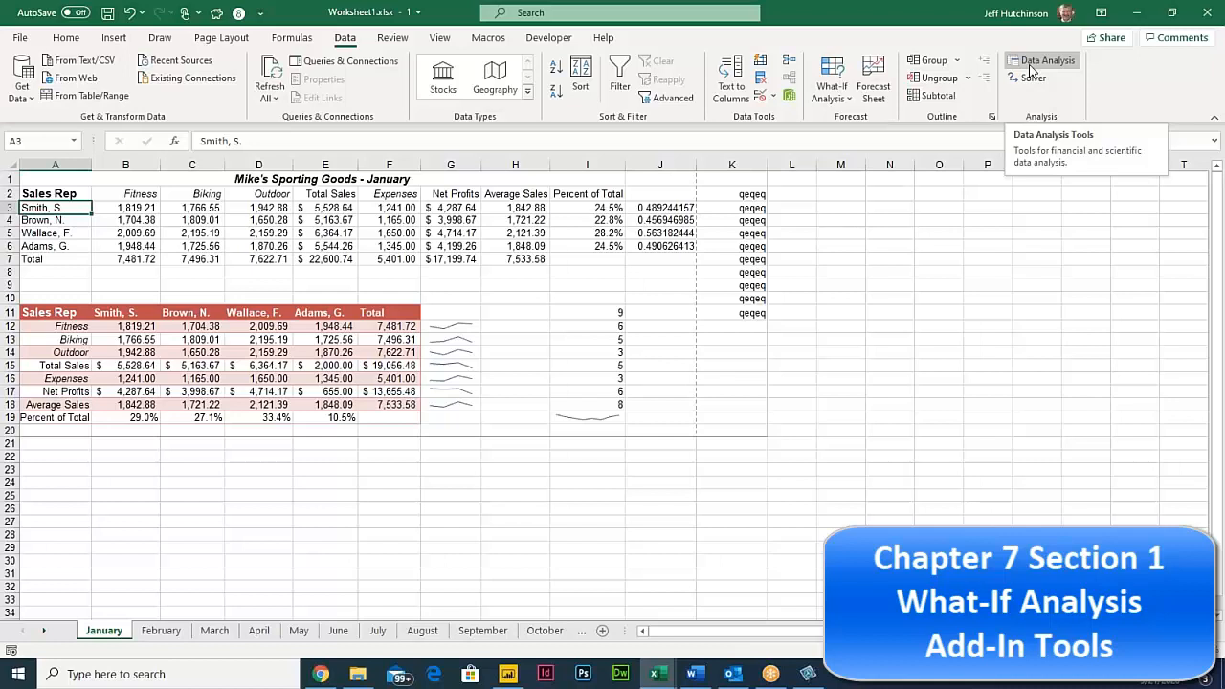
left_click(1030, 65)
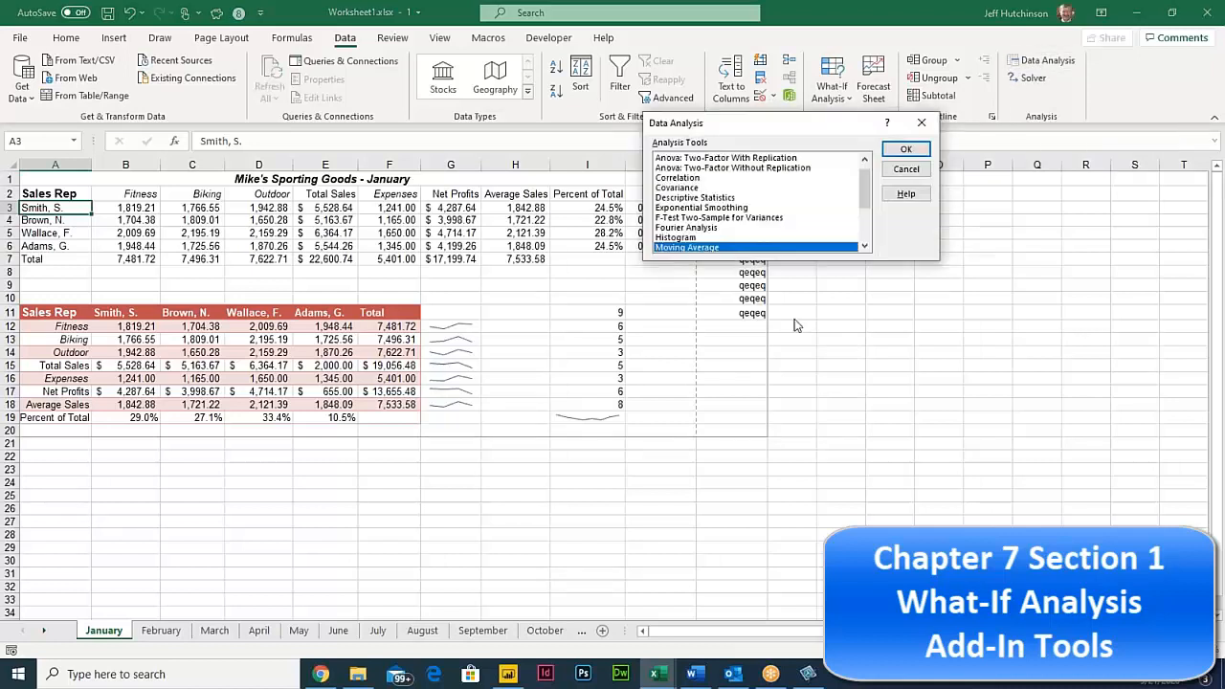
left_click_drag(749, 124, 768, 161)
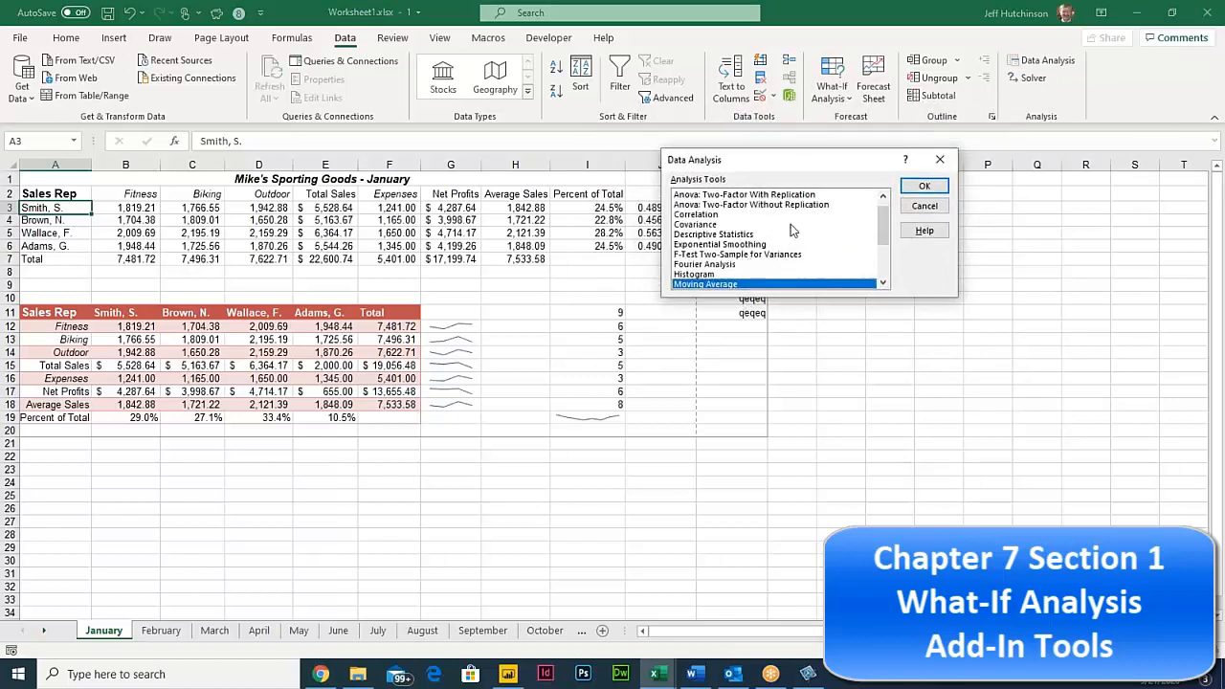
left_click_drag(882, 228, 856, 212)
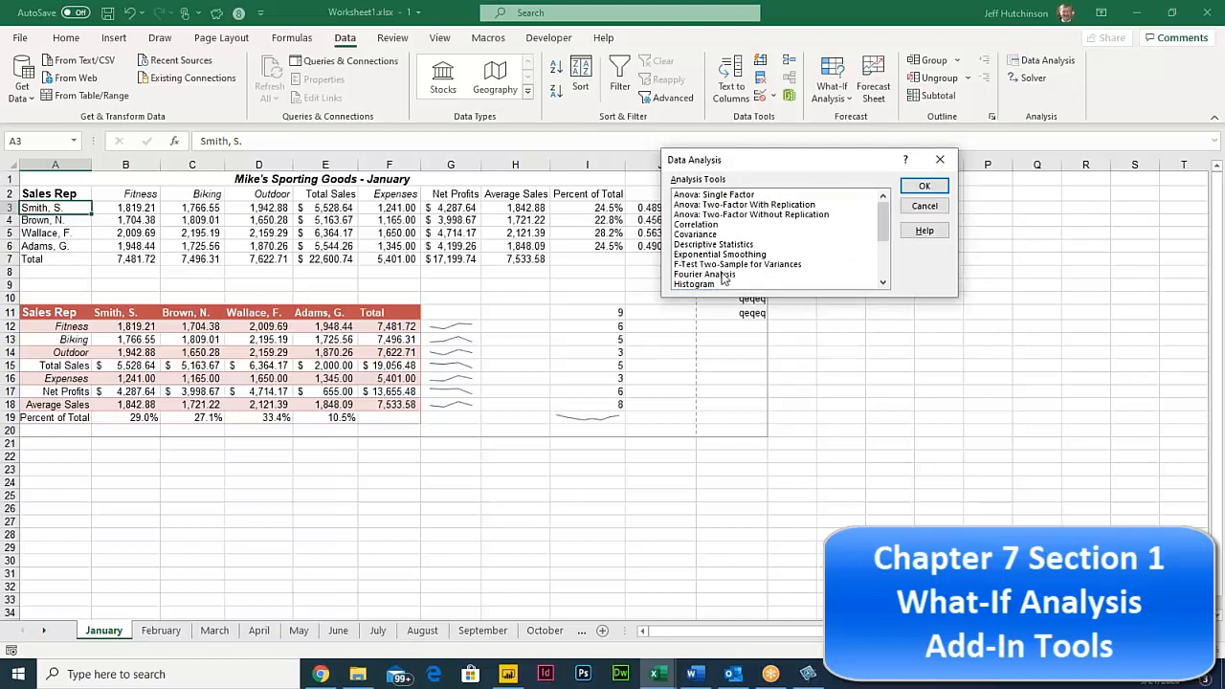
left_click_drag(882, 222, 880, 261)
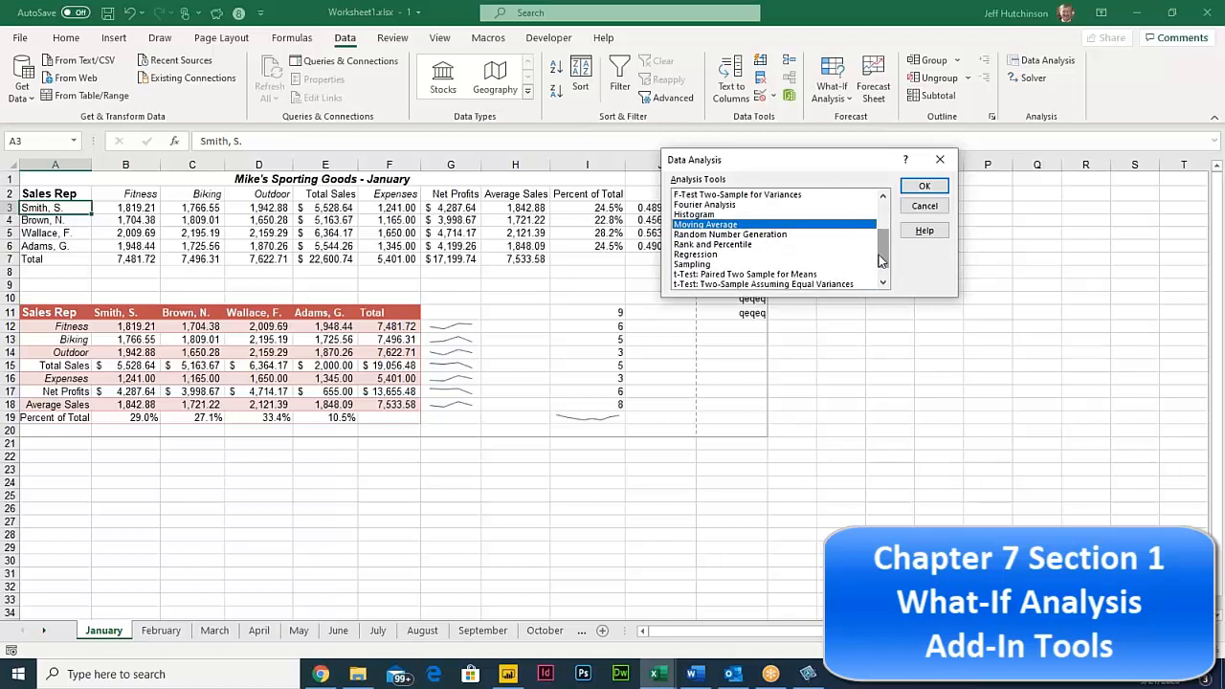
Choose the Sampling analysis tool, open its settings and move the dialog clear of the January sales data
left_click(704, 246)
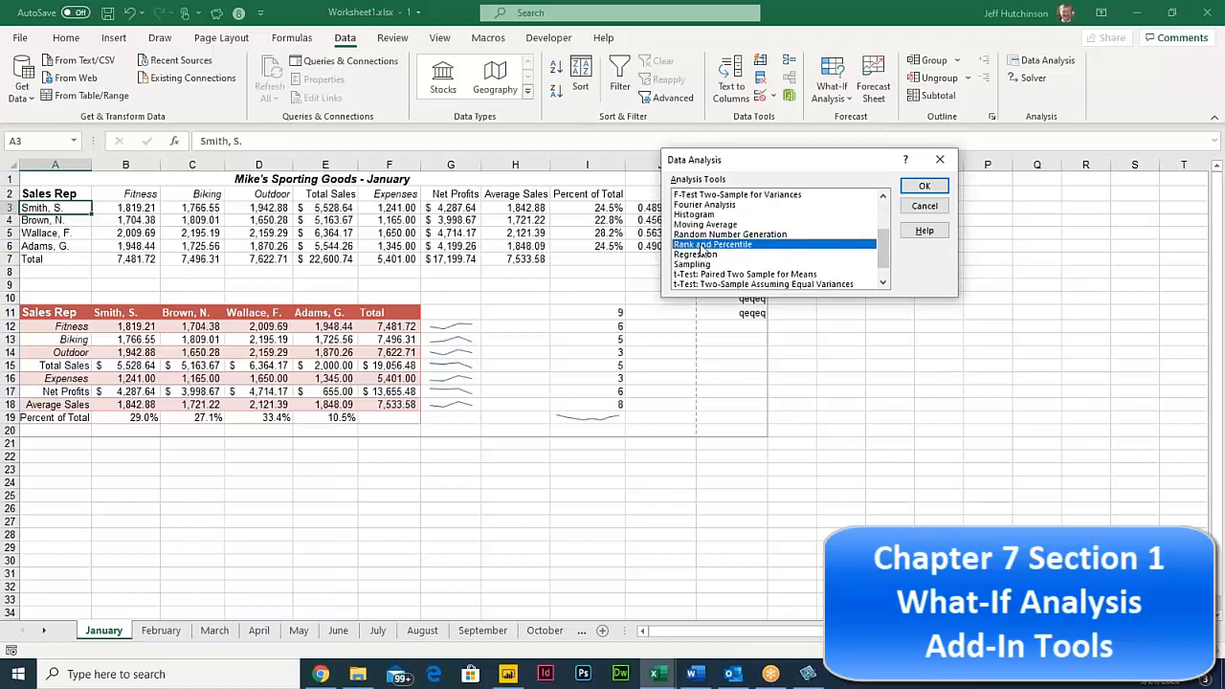
left_click(715, 235)
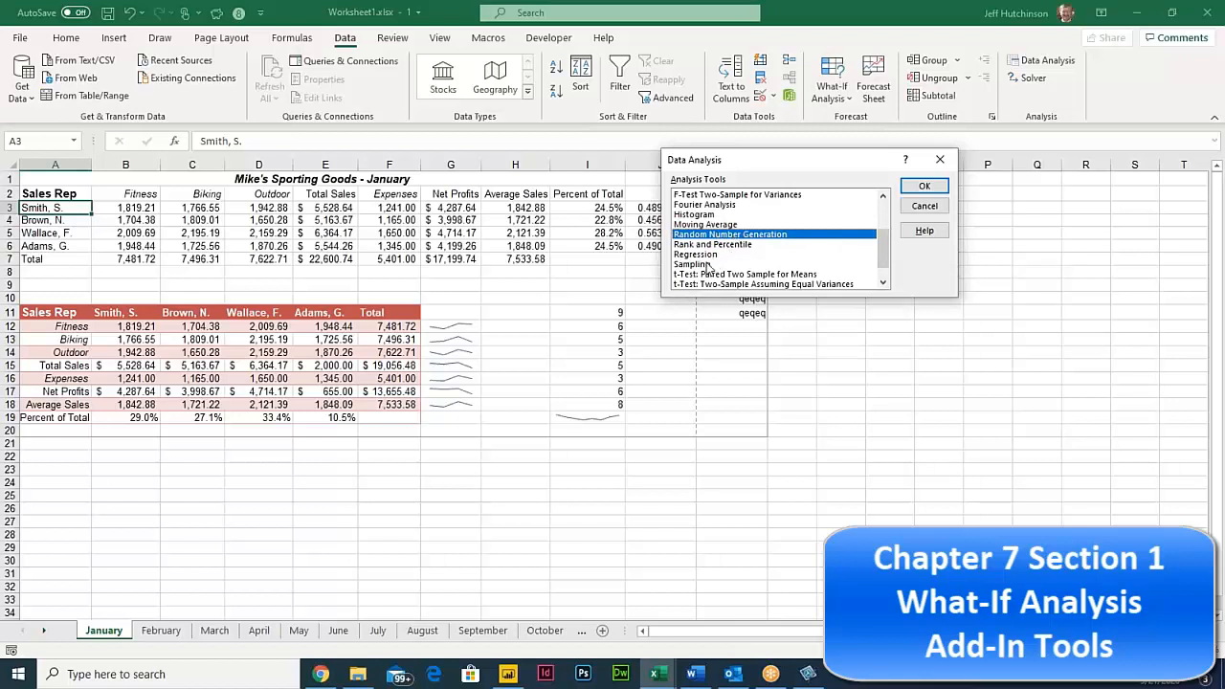
left_click(706, 264)
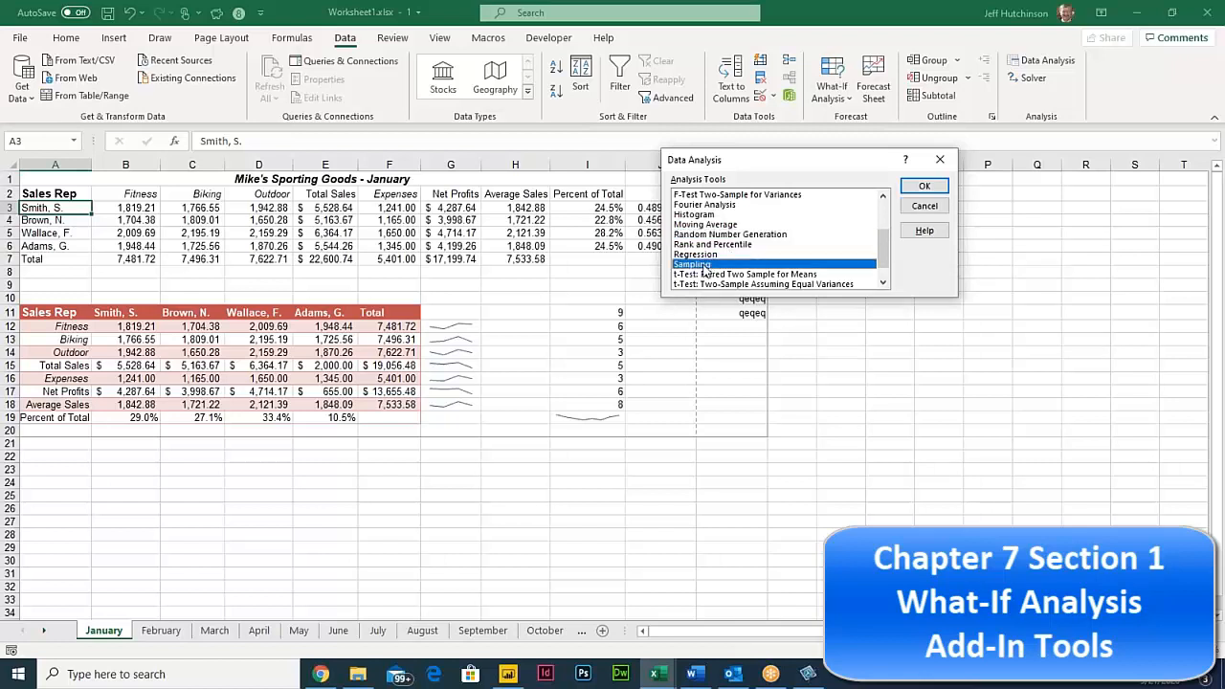
left_click(924, 188)
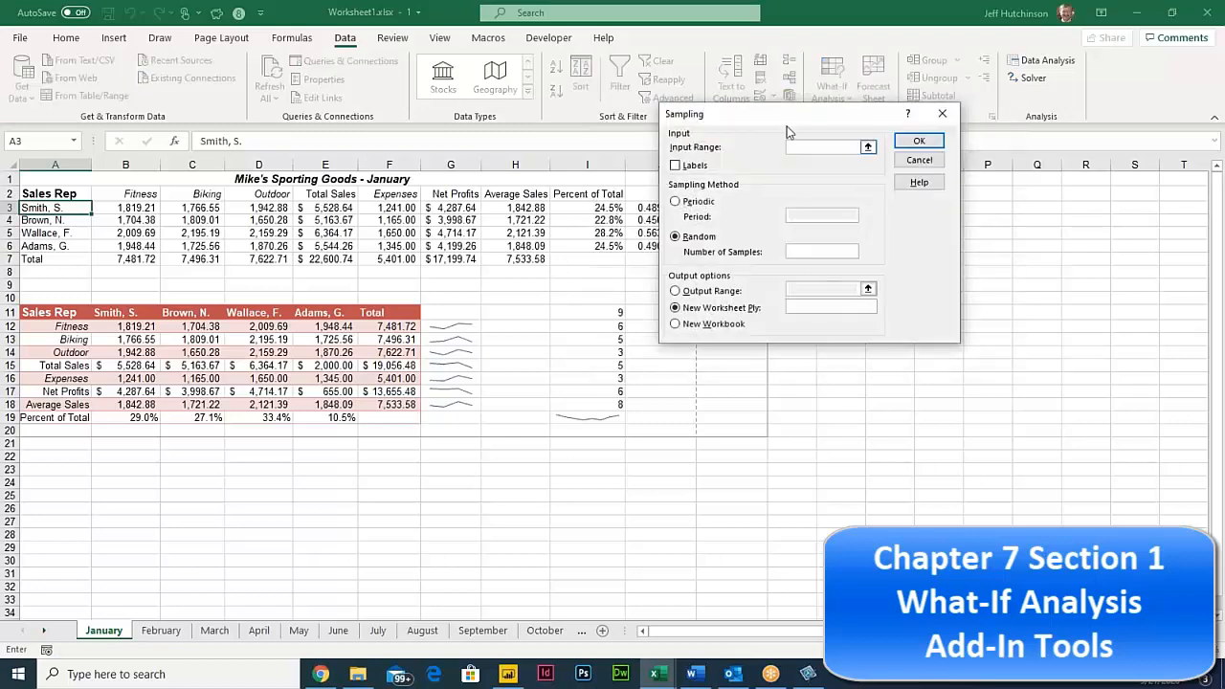
left_click_drag(759, 115, 845, 151)
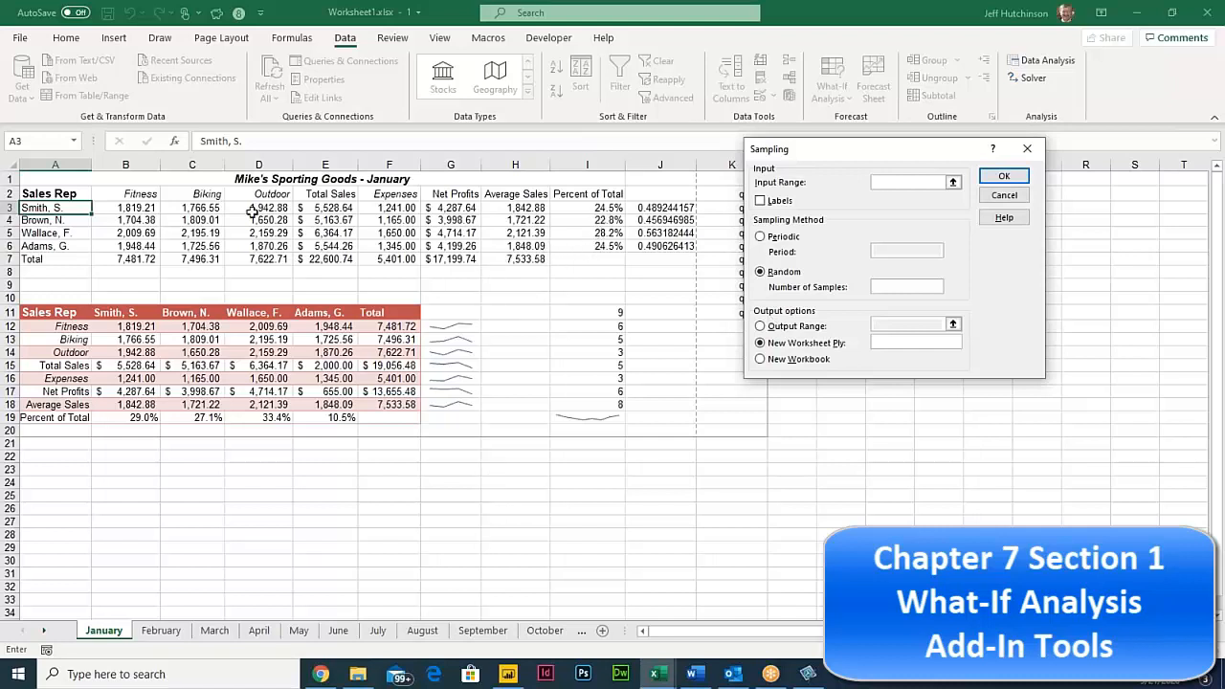
Draw 2 random samples from cell I3 with the Sampling tool and output them to a new worksheet
left_click(601, 208)
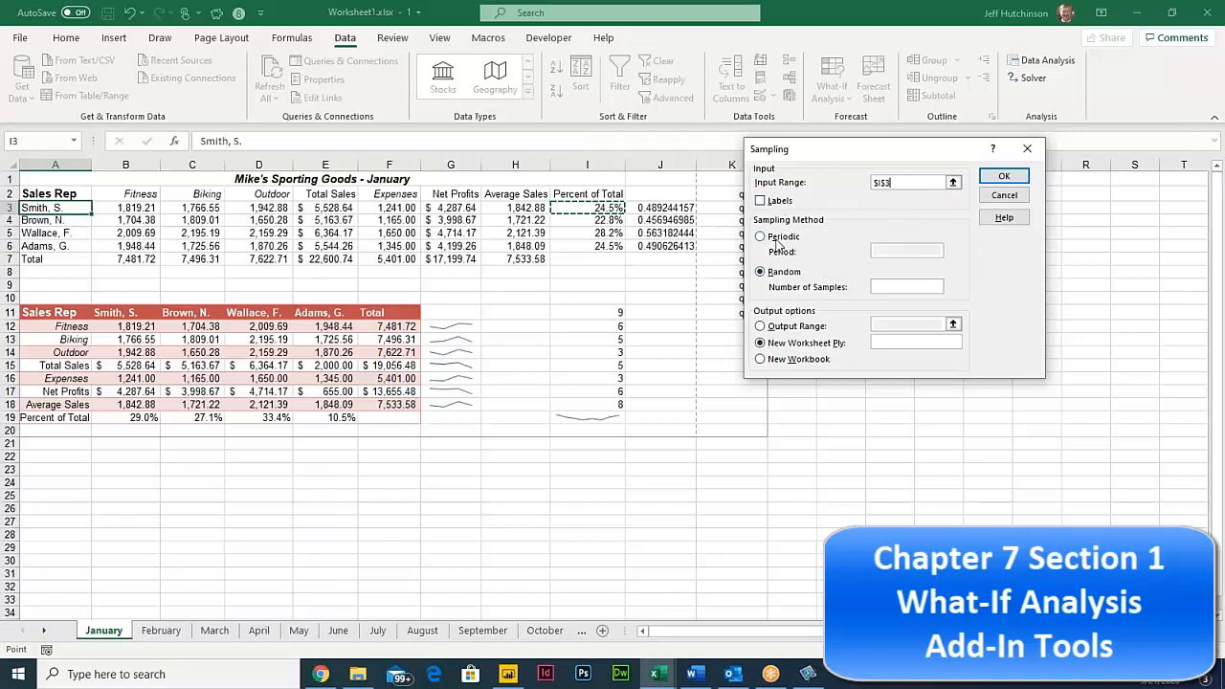
left_click(933, 287)
type("2")
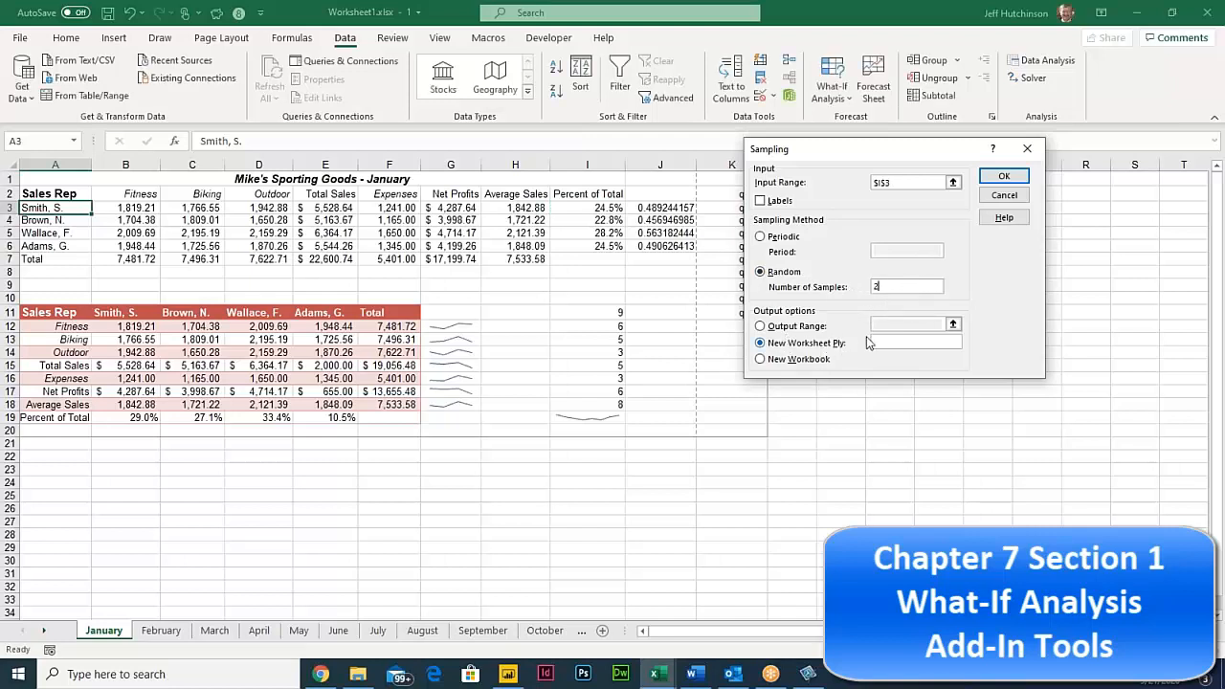
left_click(1003, 179)
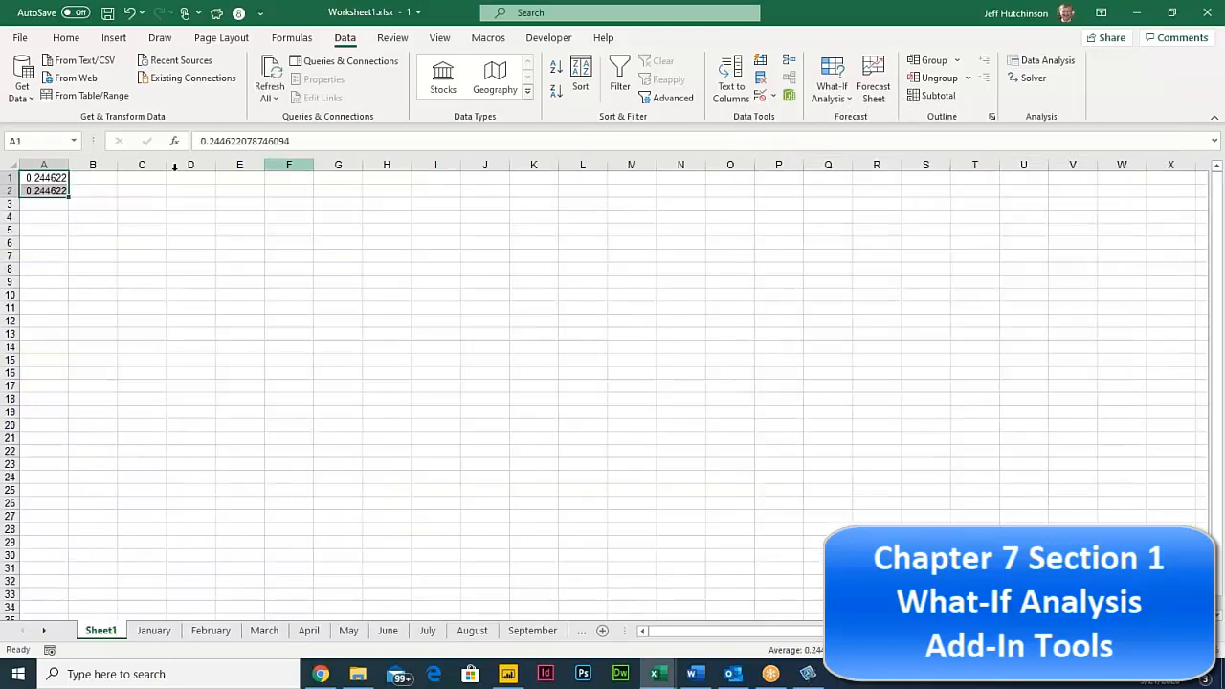
Review the sampling output on the new sheet by selecting the sampled values in A1:A2
left_click_drag(48, 179, 58, 198)
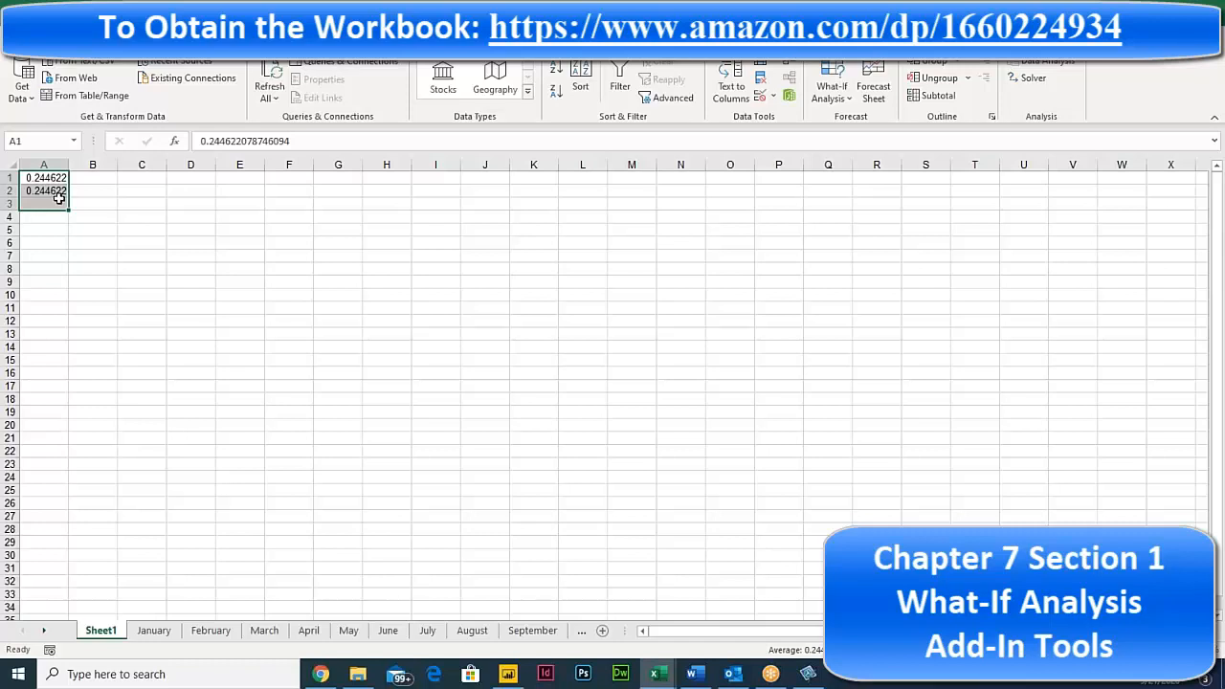
left_click(89, 178)
left_click(90, 190)
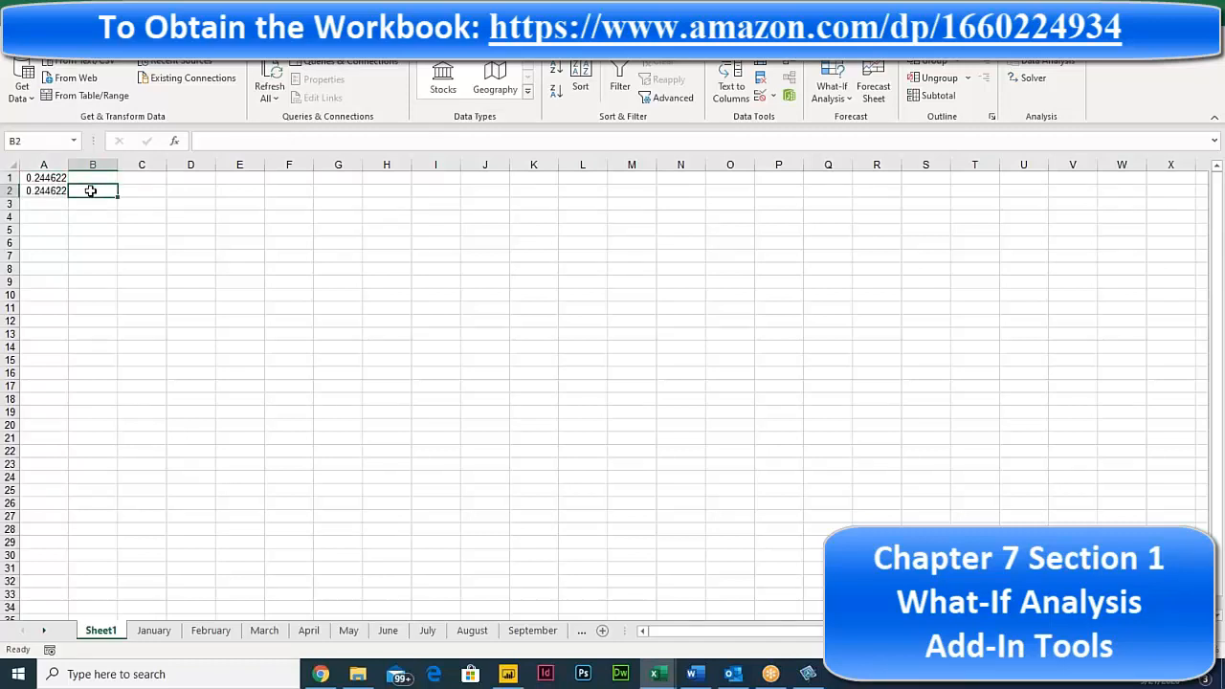
left_click_drag(36, 176, 36, 188)
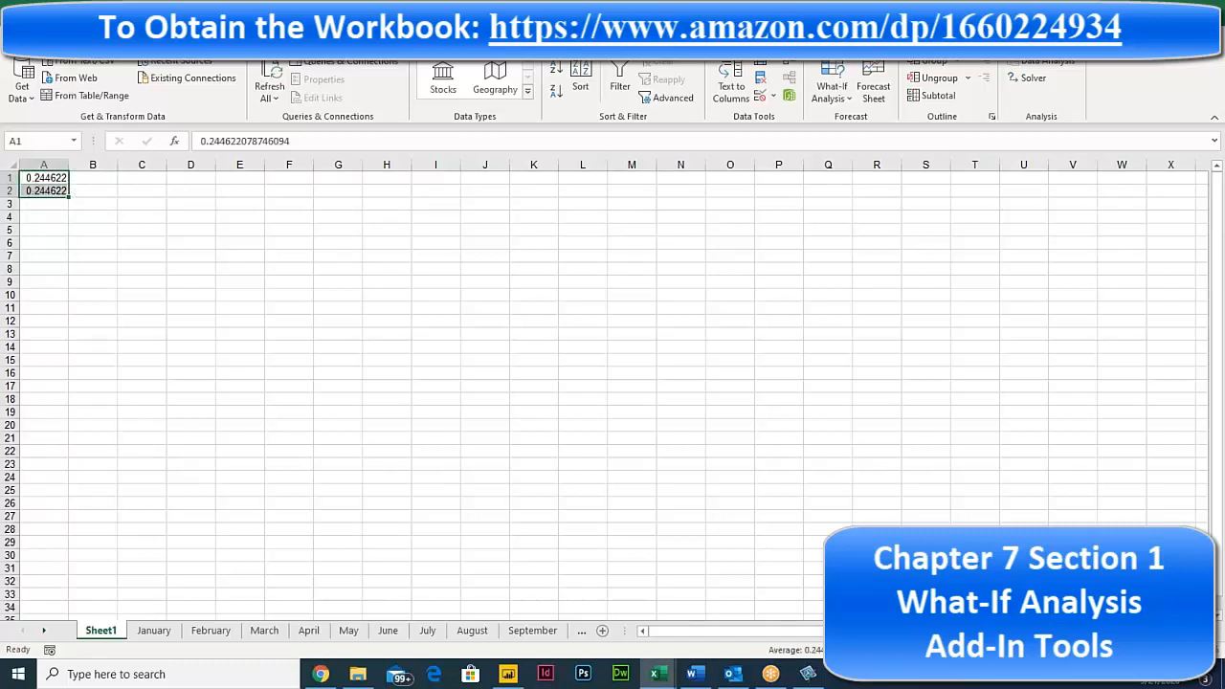
Open the add-ins page of the Excel options to review the active and inactive add-ins
left_click(18, 38)
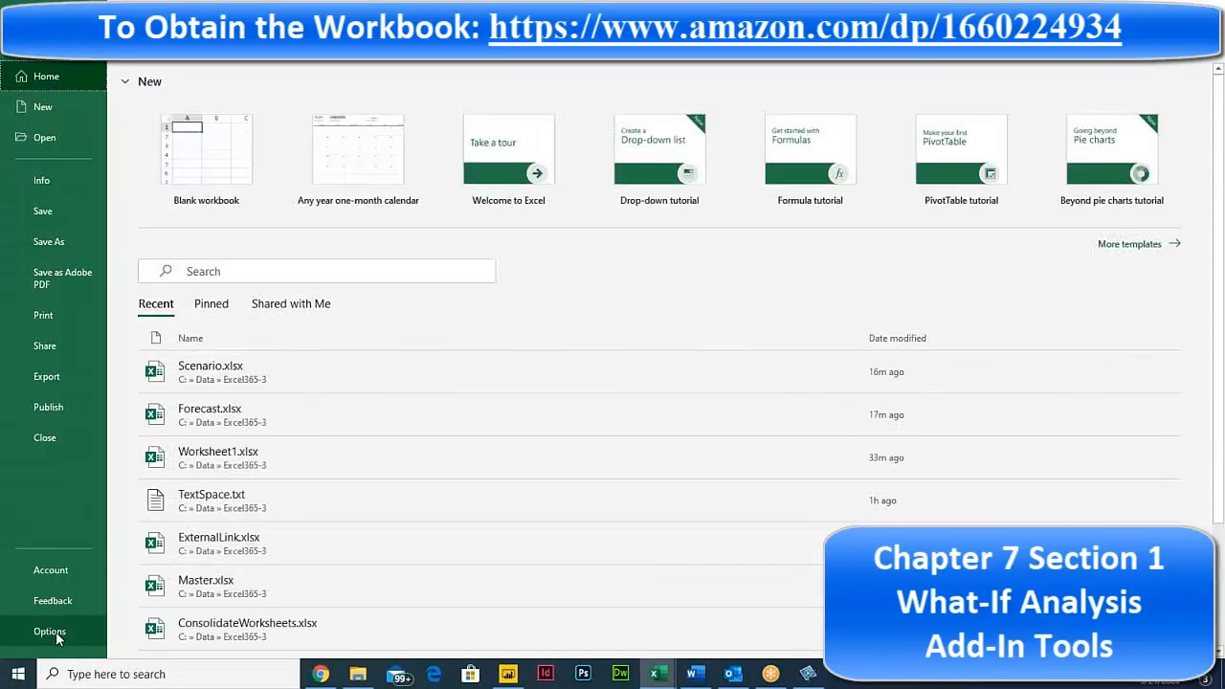
left_click(59, 636)
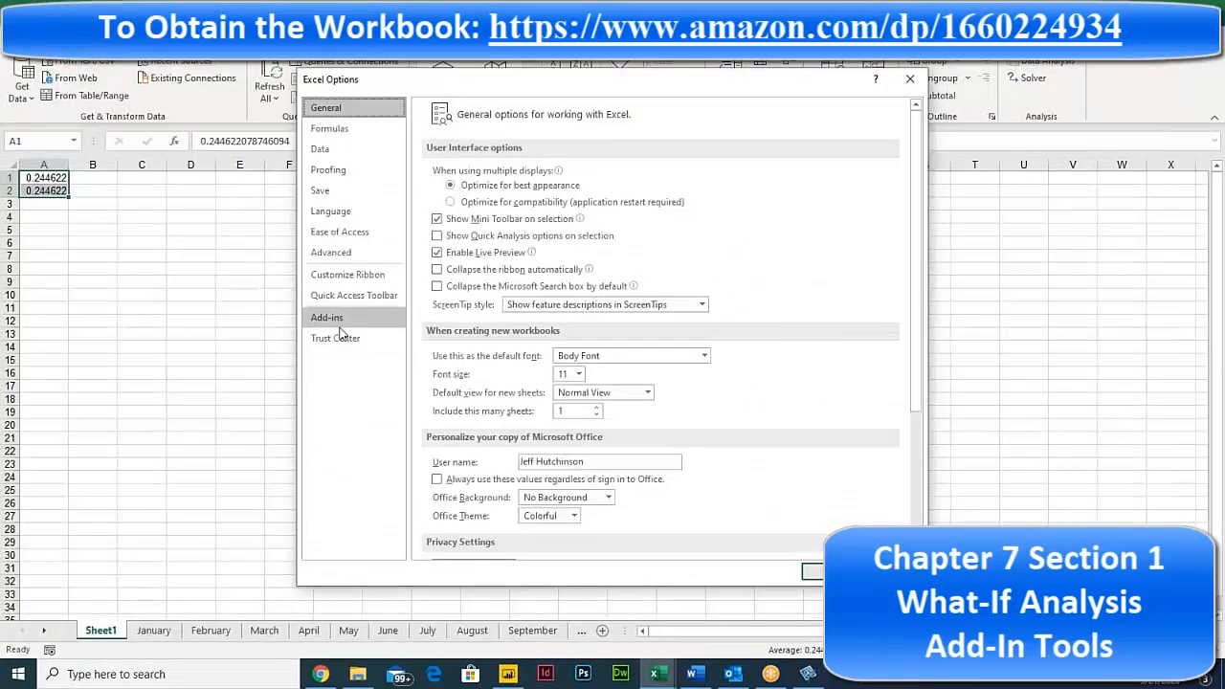
left_click(340, 320)
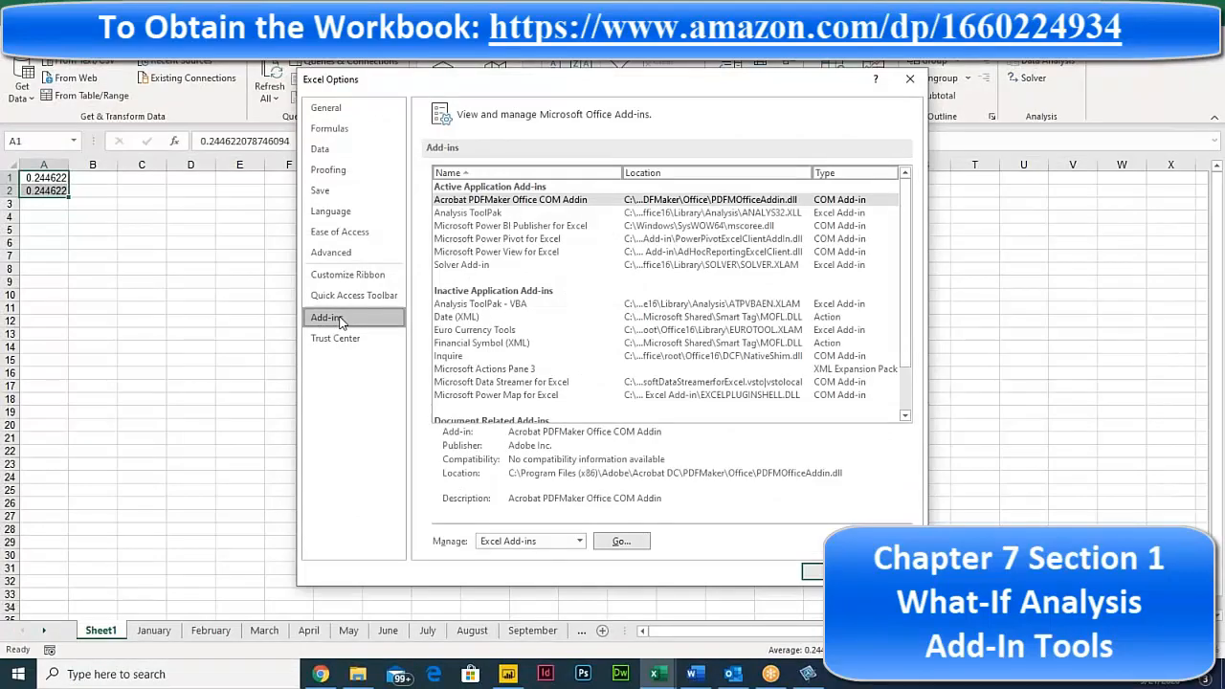